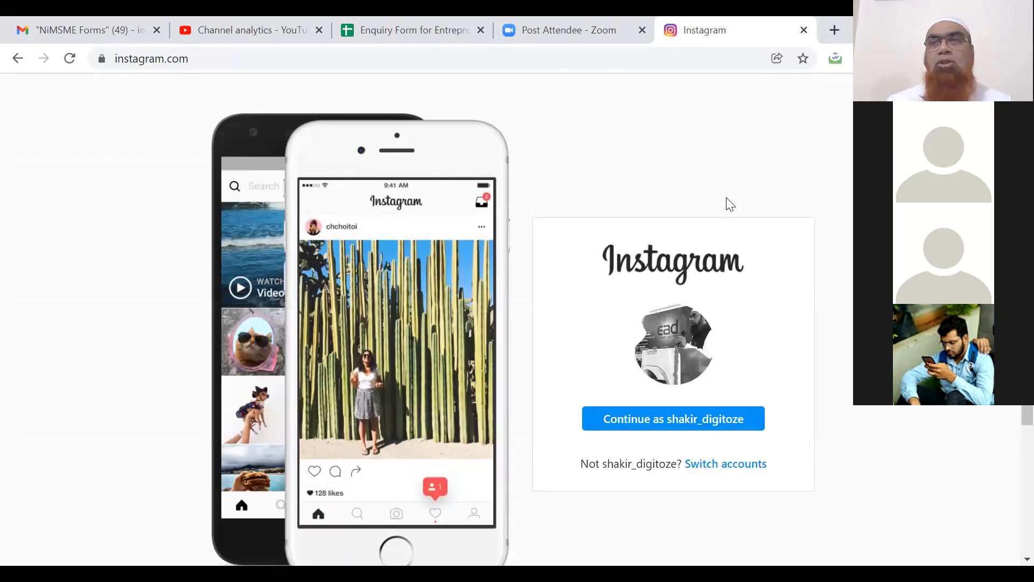
Sign in to Instagram with the saved account and open the account menu on the home page.
scroll(517, 323, "down", 1)
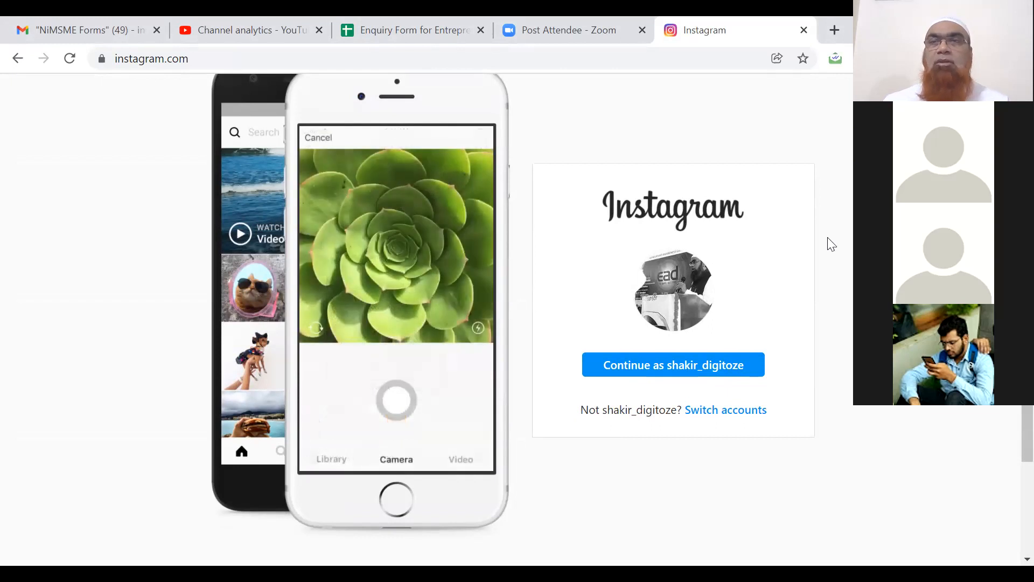
scroll(517, 317, "up", 1)
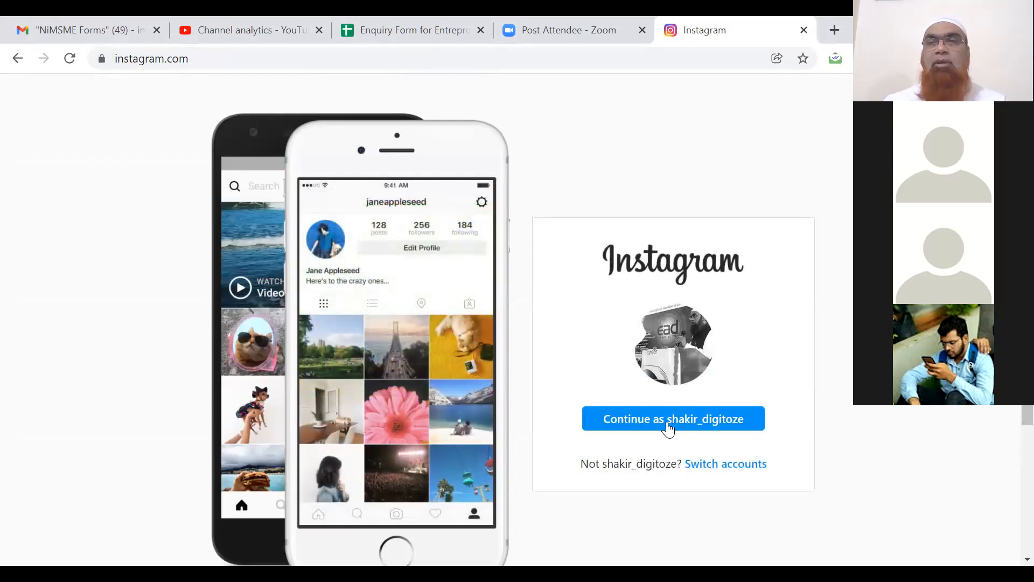
left_click(668, 423)
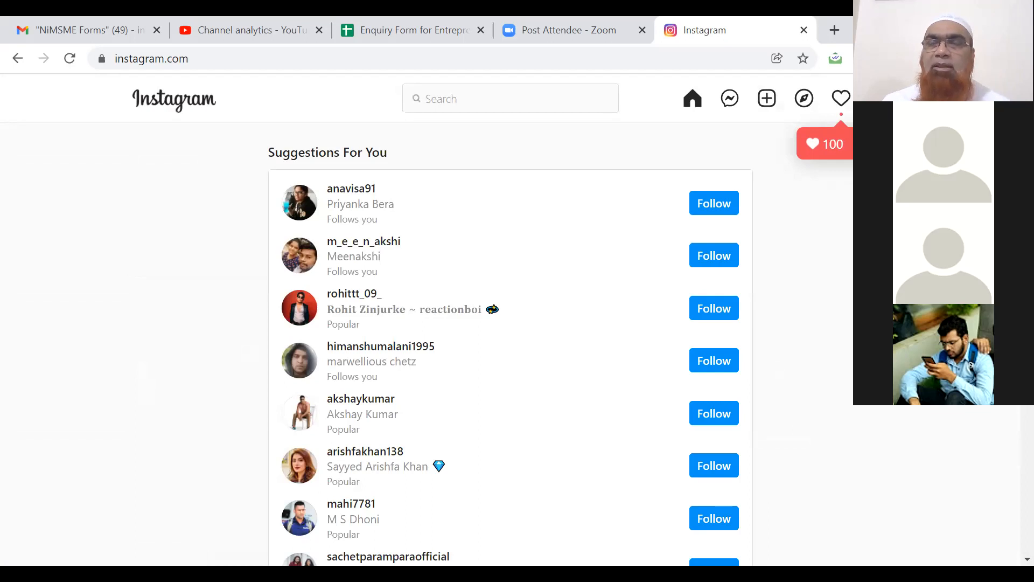
left_click(879, 98)
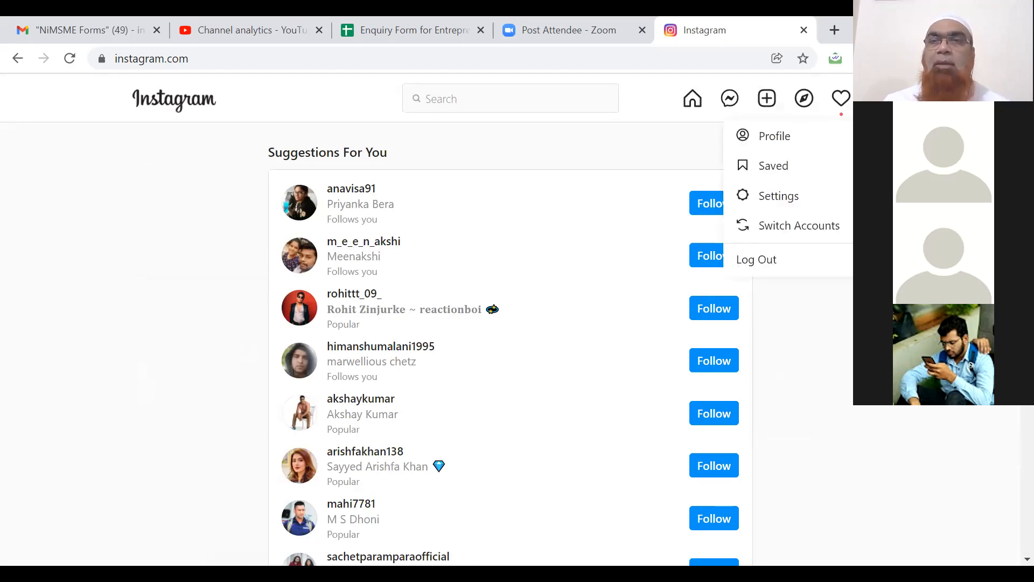
Go to account settings, review the Edit Profile page, and start switching to a personal account.
left_click(779, 204)
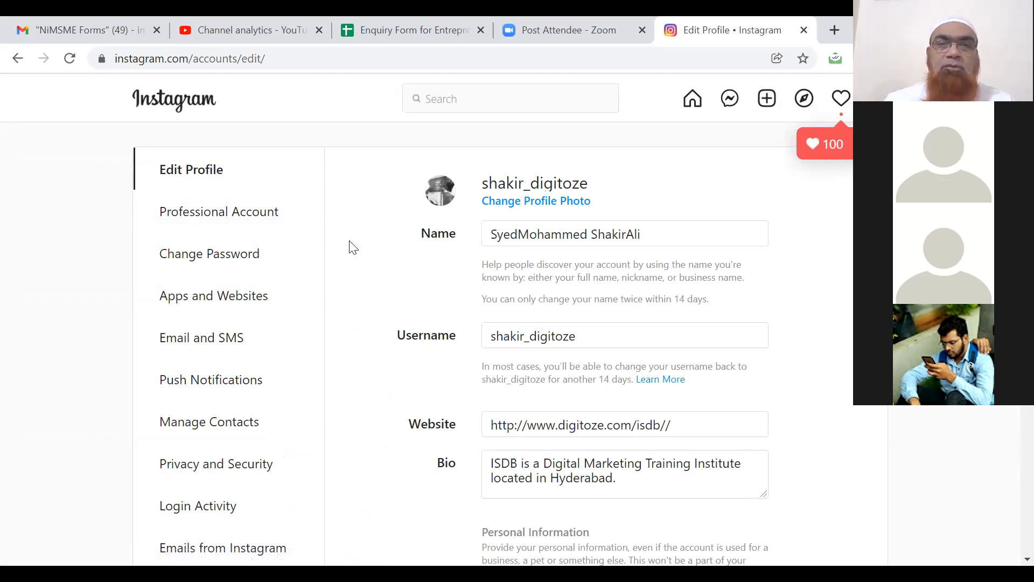
scroll(353, 246, "down", 1)
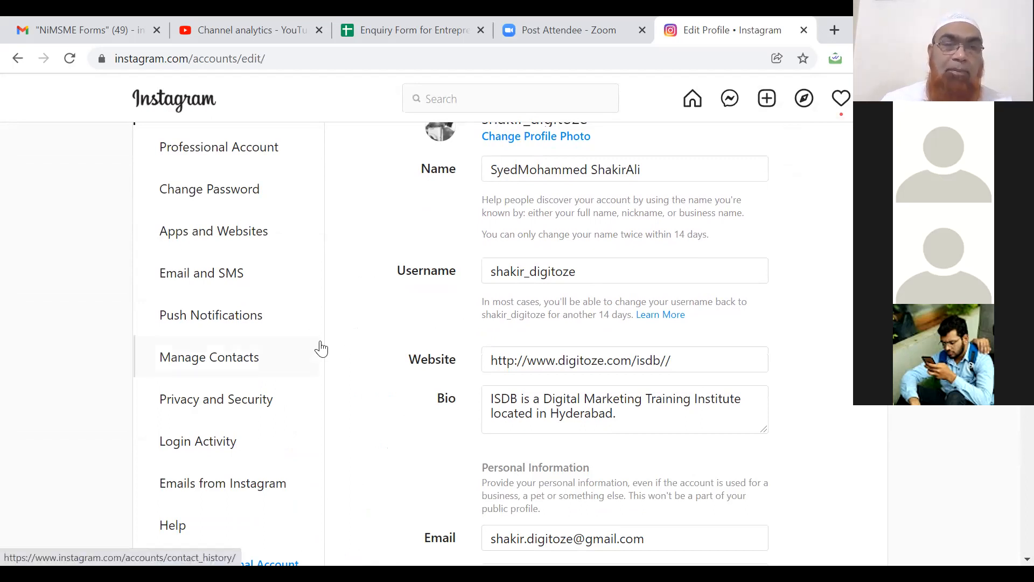
scroll(345, 375, "down", 2)
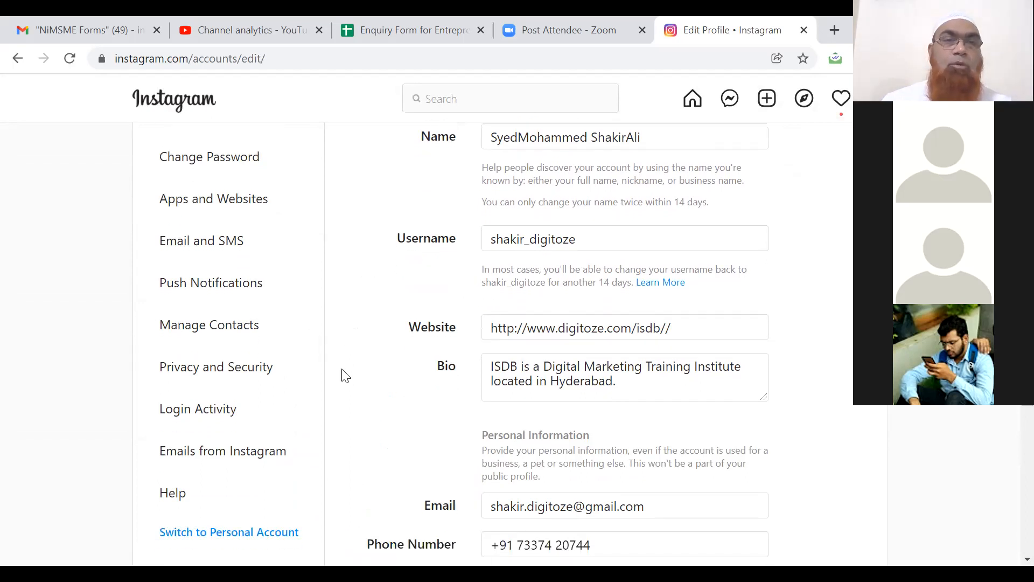
scroll(345, 375, "down", 3)
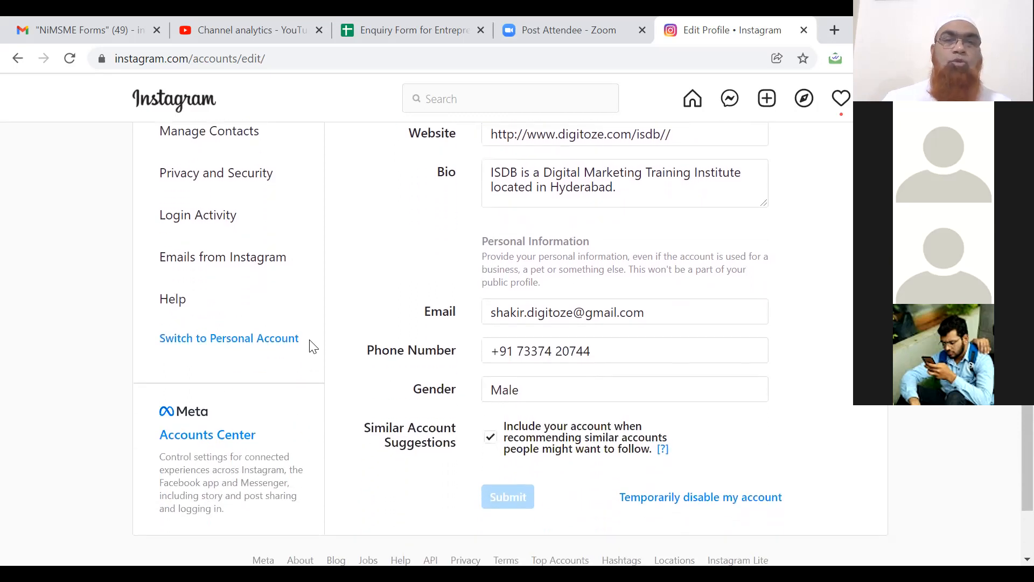
left_click(214, 340)
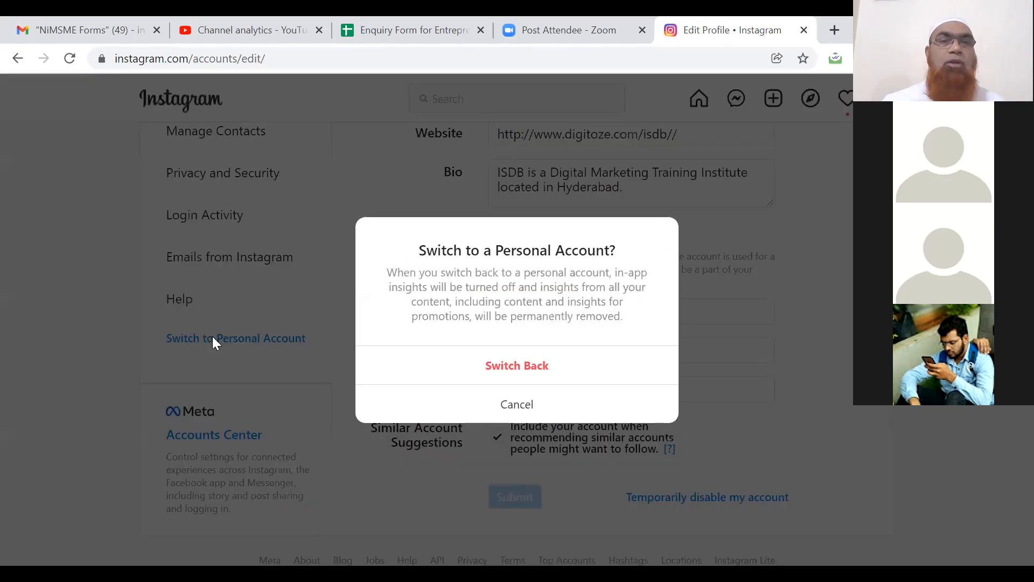
Confirm switching back to a personal account, then begin converting to a professional account.
left_click(505, 370)
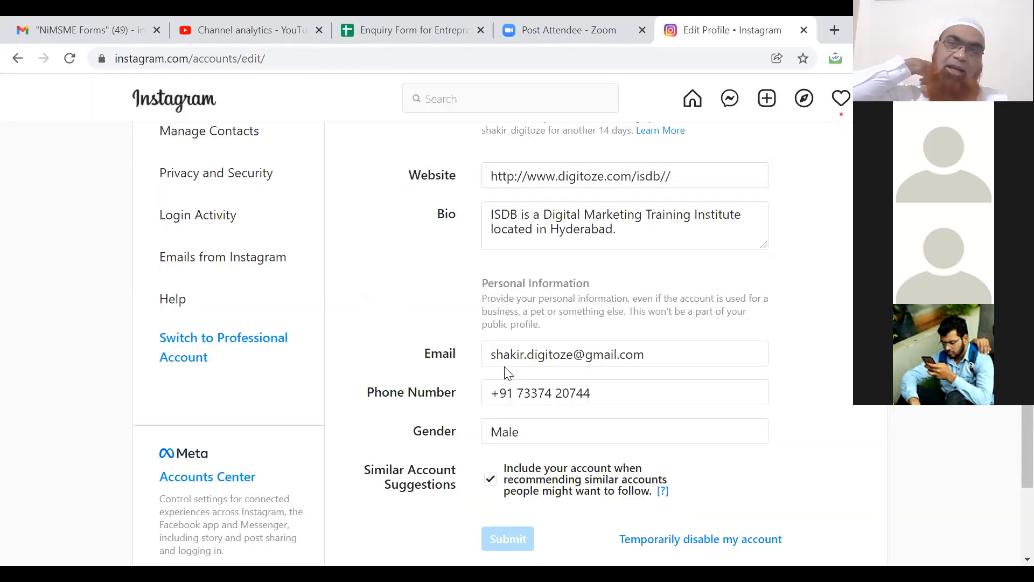
left_click(188, 357)
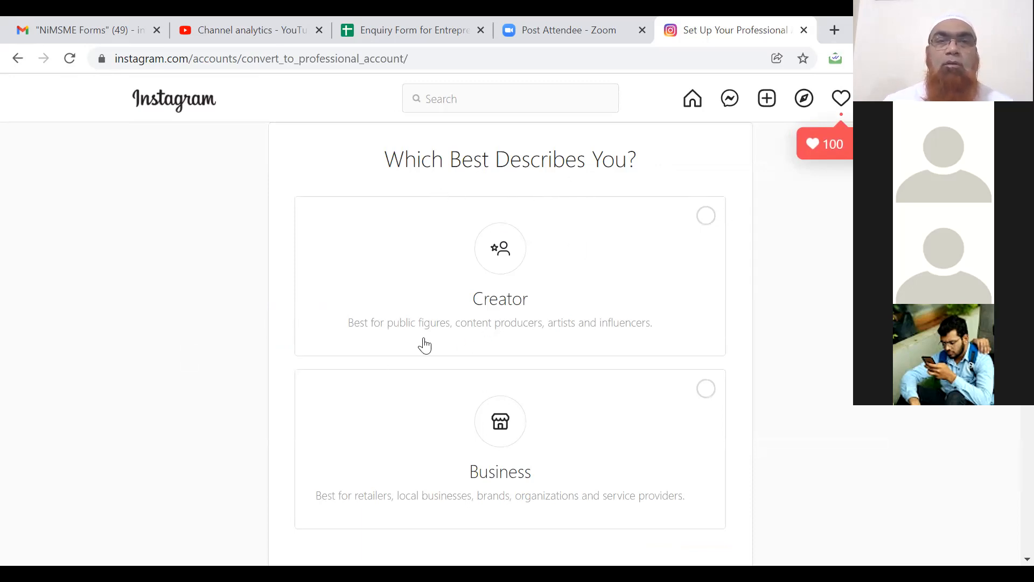
Choose Business as the account type and continue past the features overview to category selection.
left_click(707, 396)
scroll(752, 389, "down", 1)
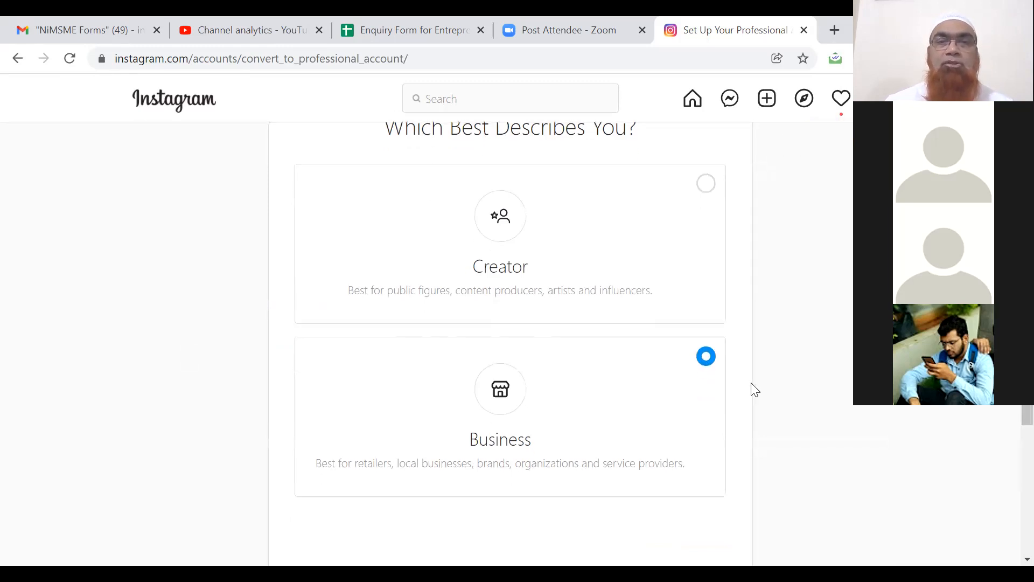
scroll(752, 388, "down", 3)
left_click(709, 434)
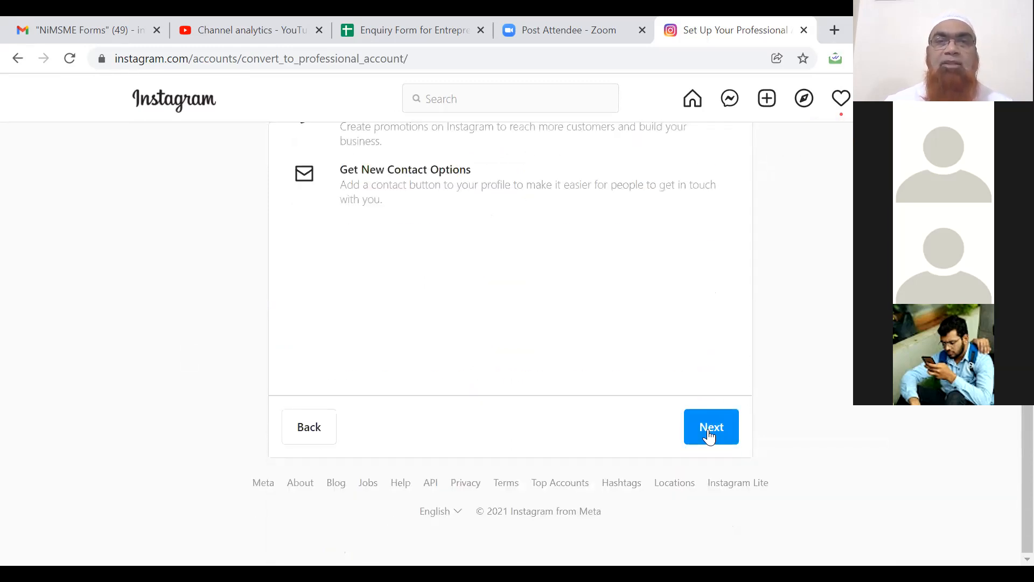
scroll(806, 393, "up", 1)
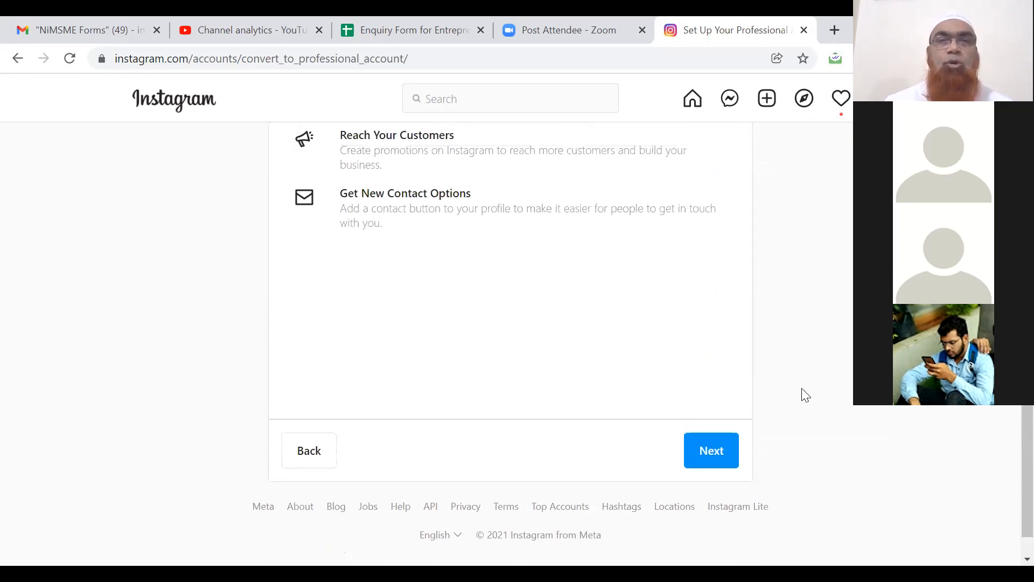
scroll(806, 395, "up", 2)
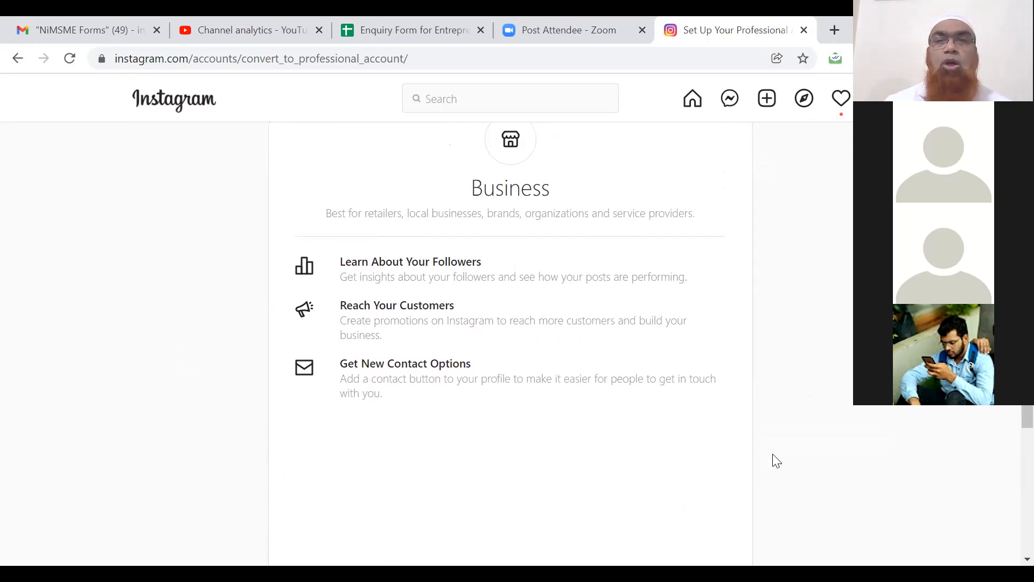
scroll(785, 450, "down", 3)
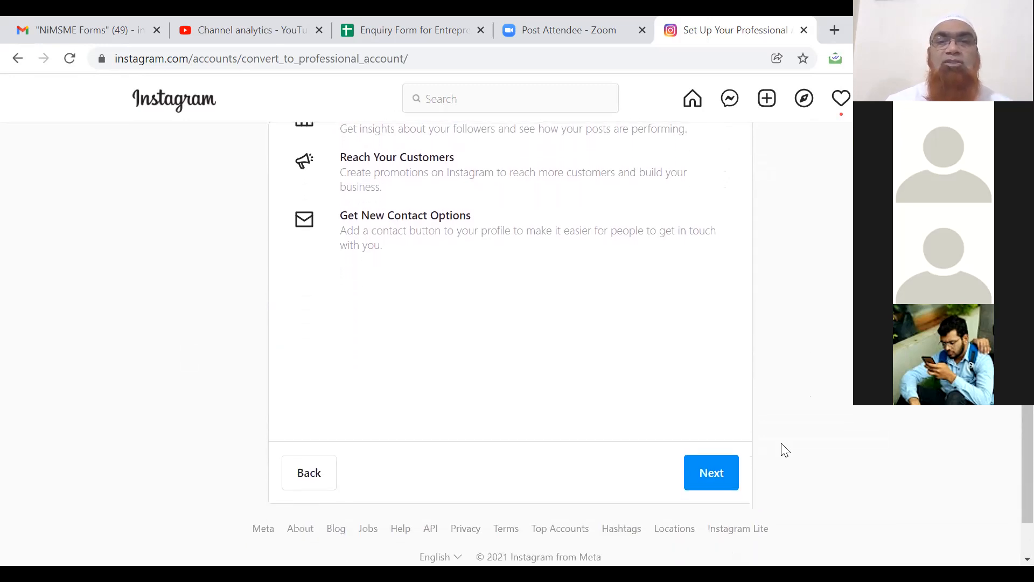
left_click(720, 466)
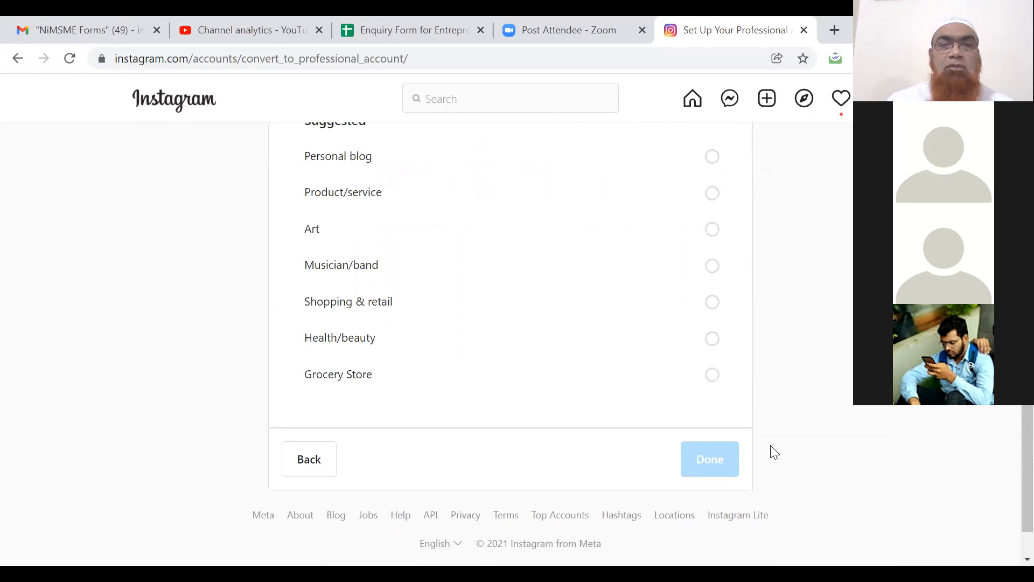
Search categories ('Digital Mar', then 'Socia') and confirm Social Media Agency as the business category.
scroll(774, 451, "up", 3)
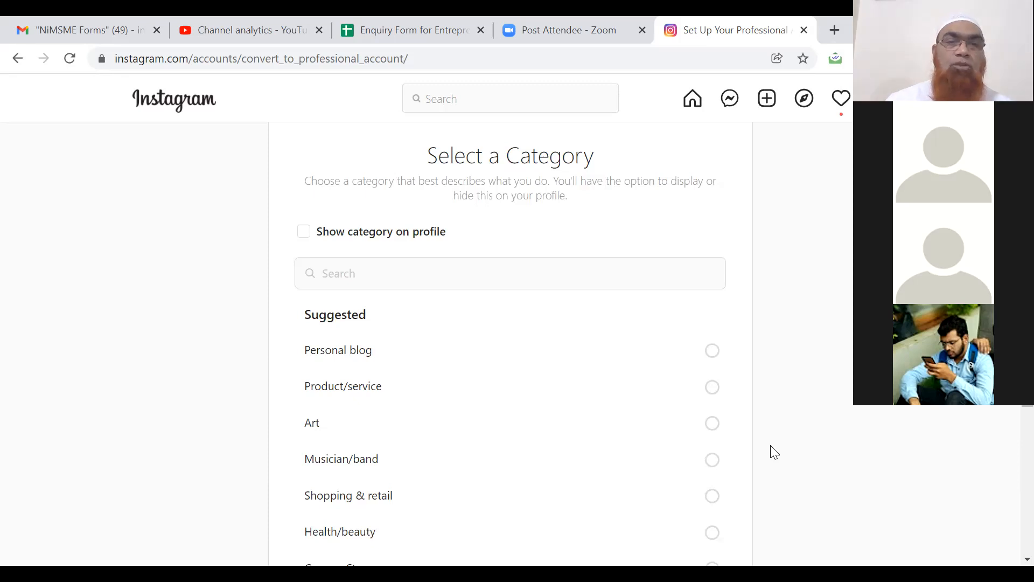
scroll(774, 451, "down", 3)
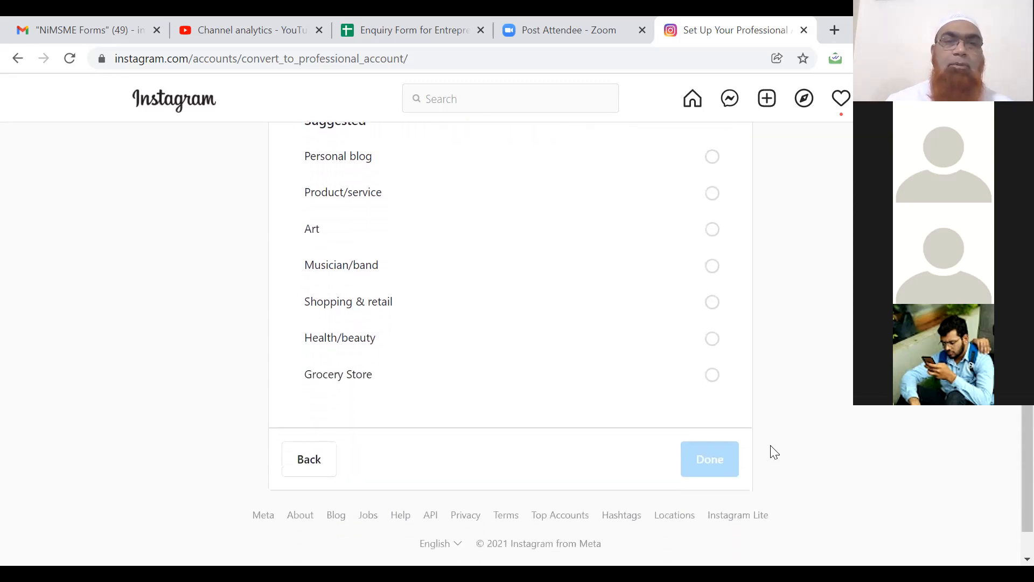
scroll(774, 451, "up", 2)
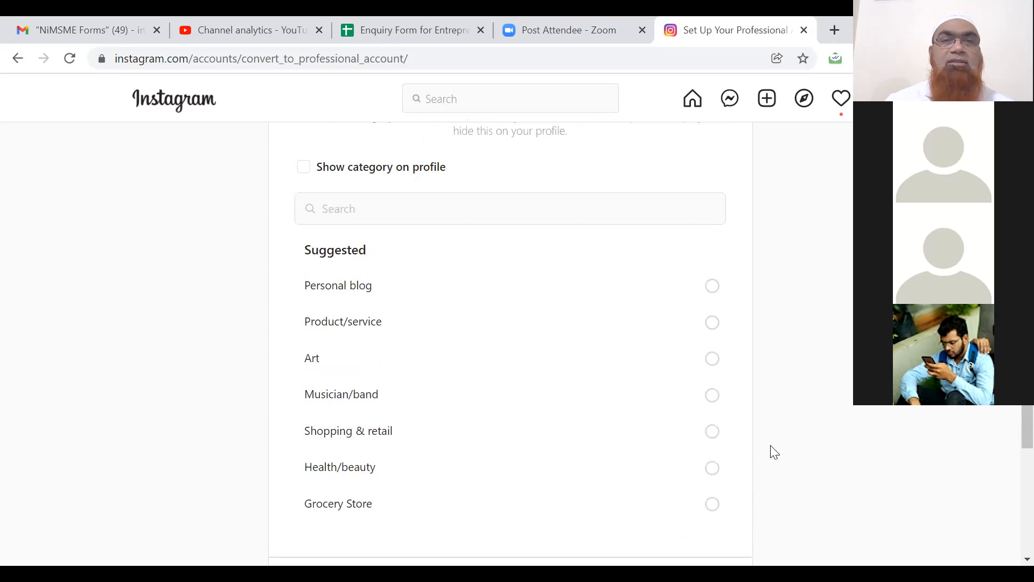
left_click(518, 213)
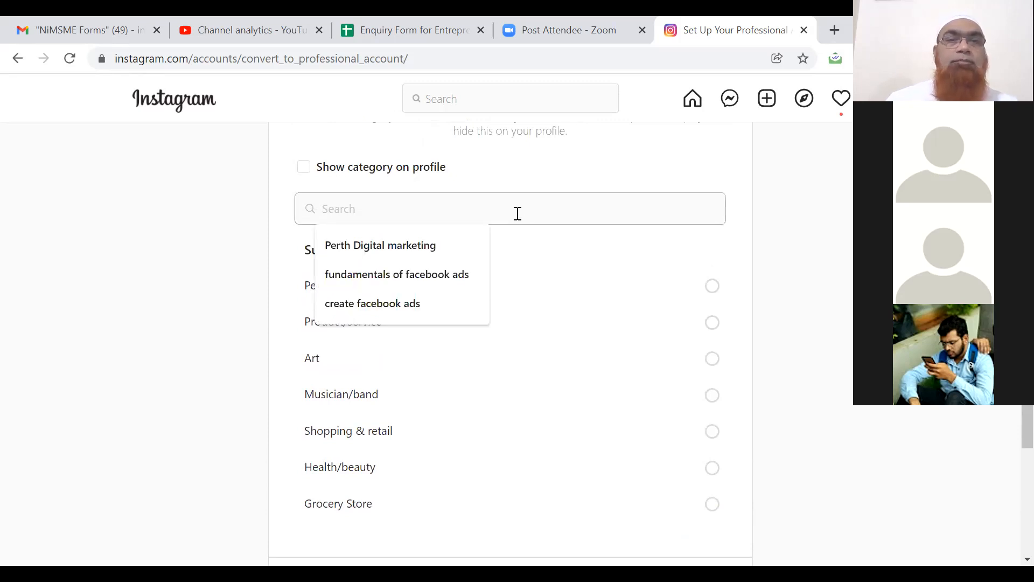
type("D")
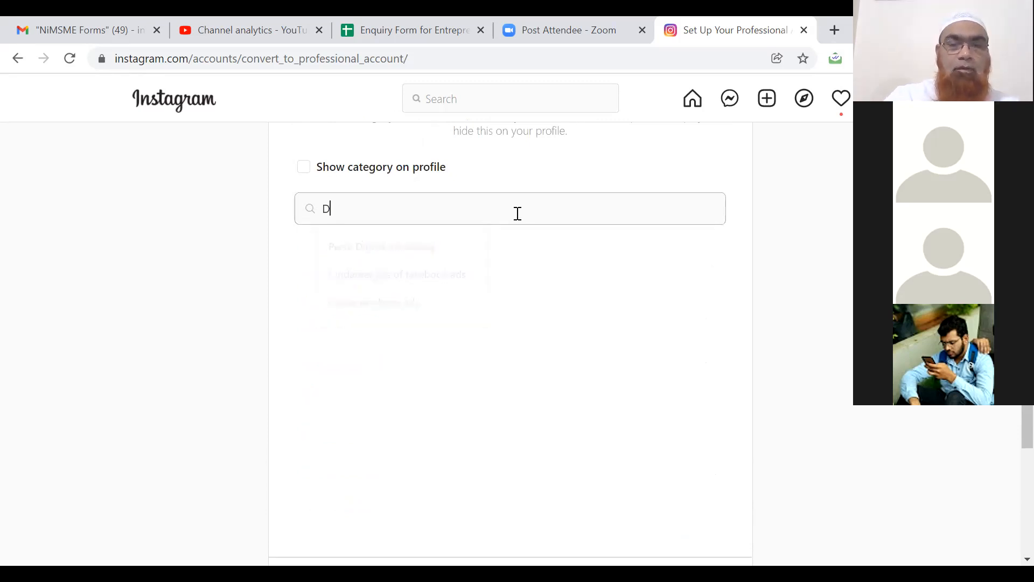
type("igit")
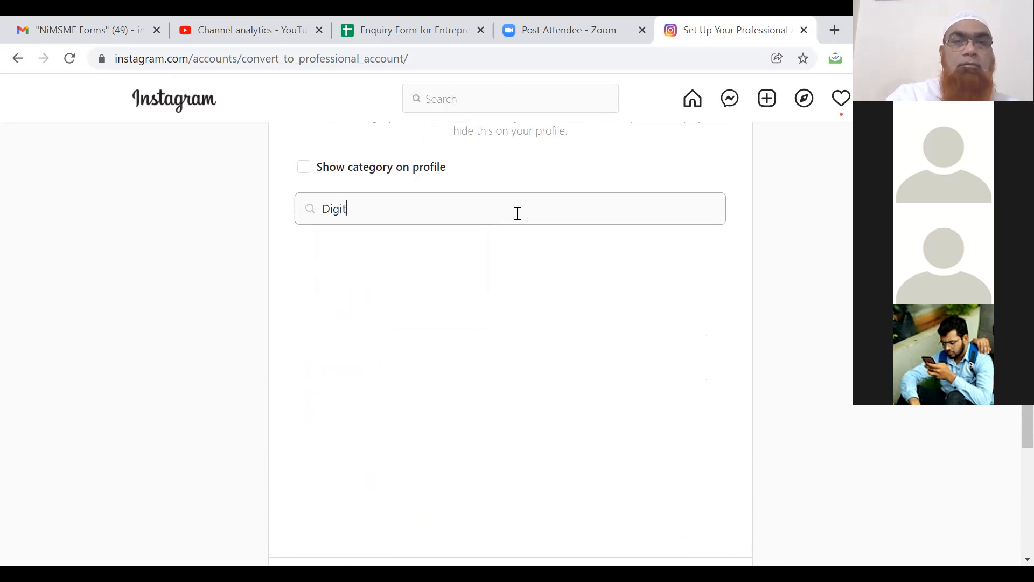
type("al")
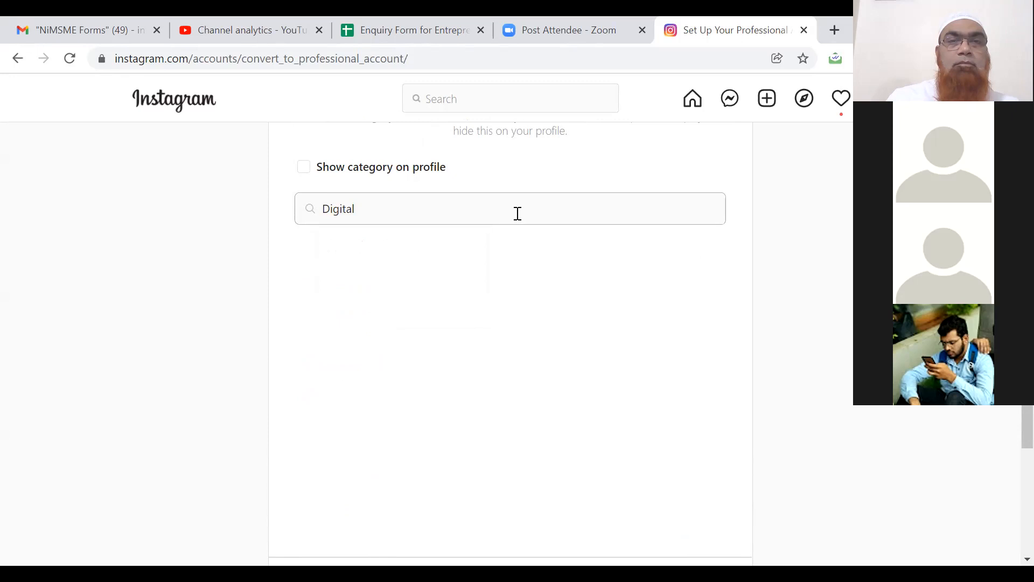
type(" Mar")
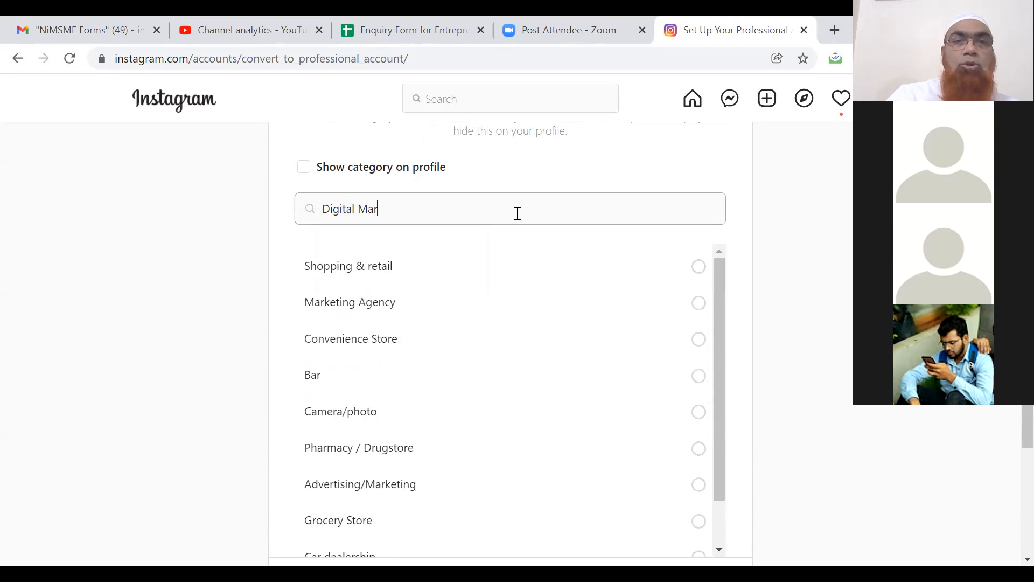
left_click(699, 303)
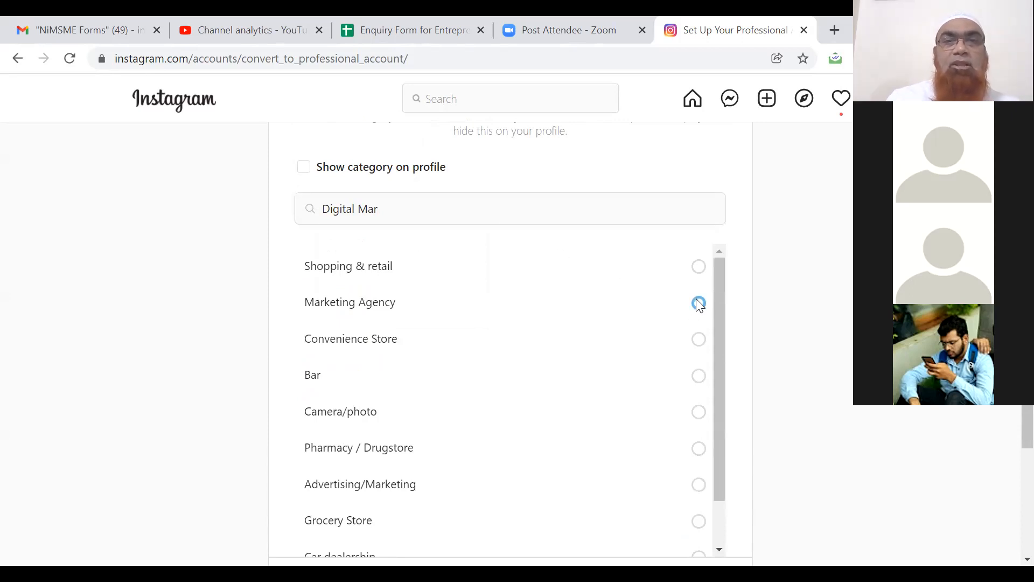
triple_click(363, 210)
type("Socia")
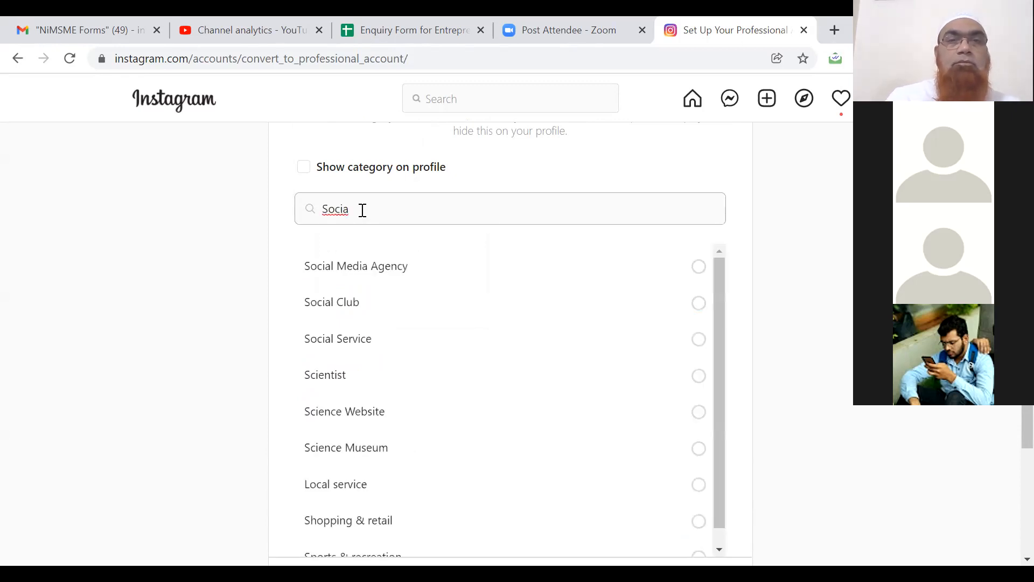
left_click(364, 274)
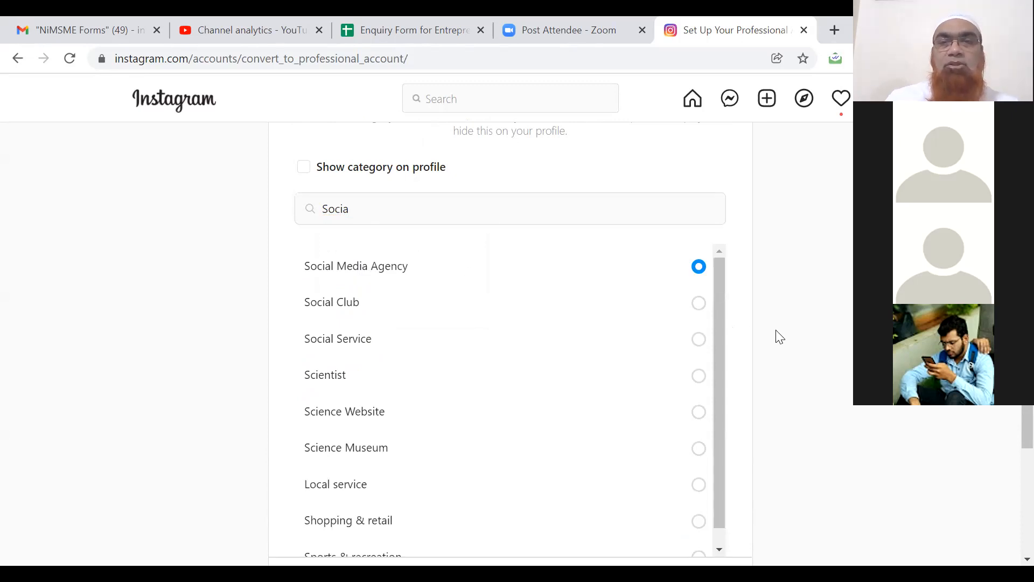
scroll(779, 337, "down", 3)
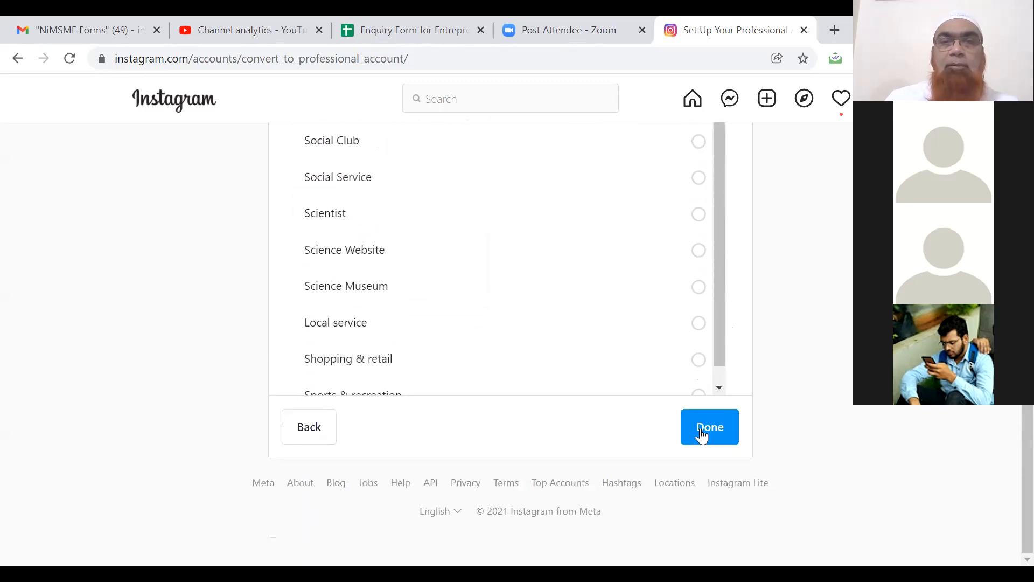
left_click(703, 427)
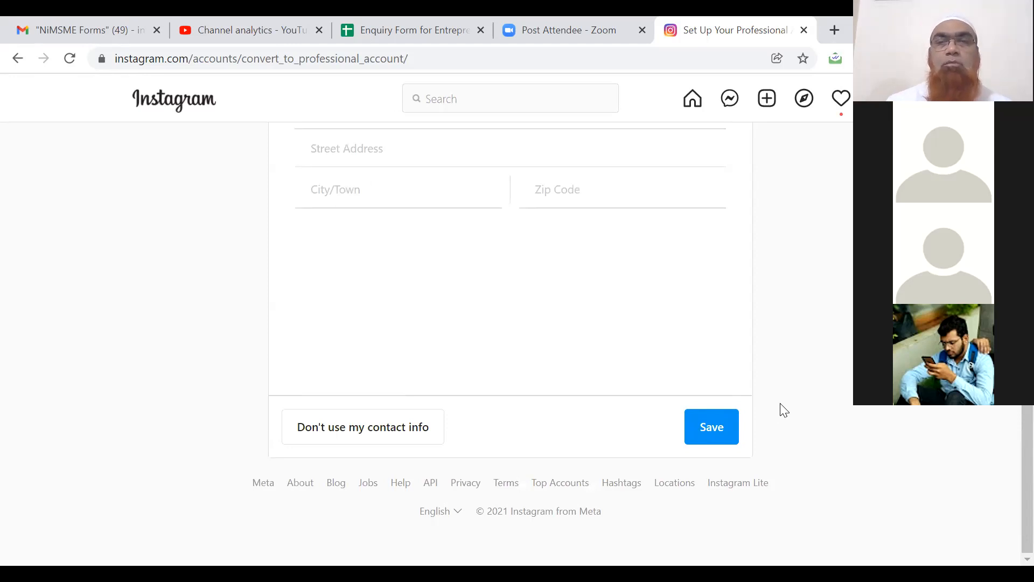
Fill in the business email from the saved suggestion and enter the business phone number.
scroll(783, 410, "up", 4)
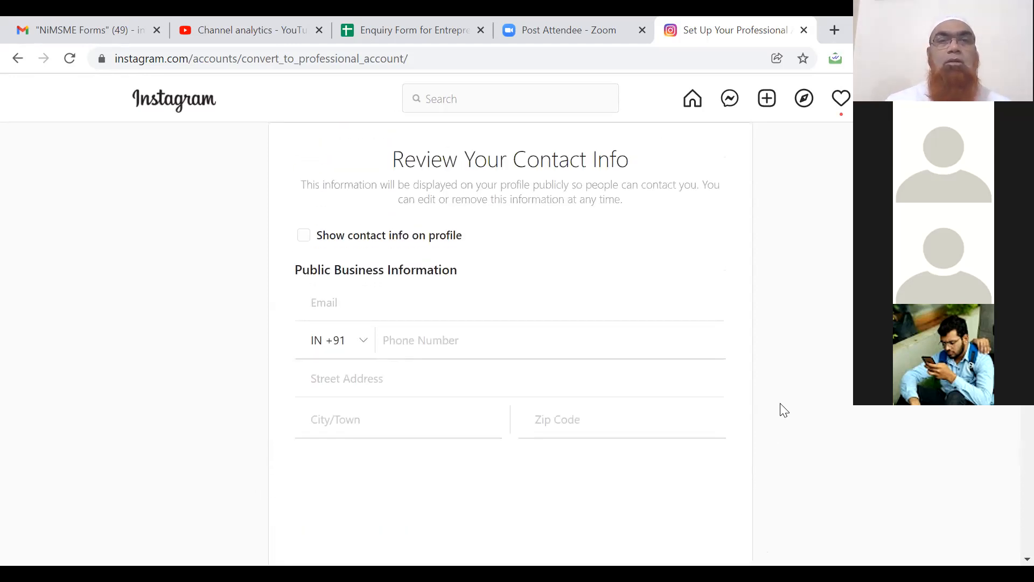
left_click(308, 238)
left_click(411, 306)
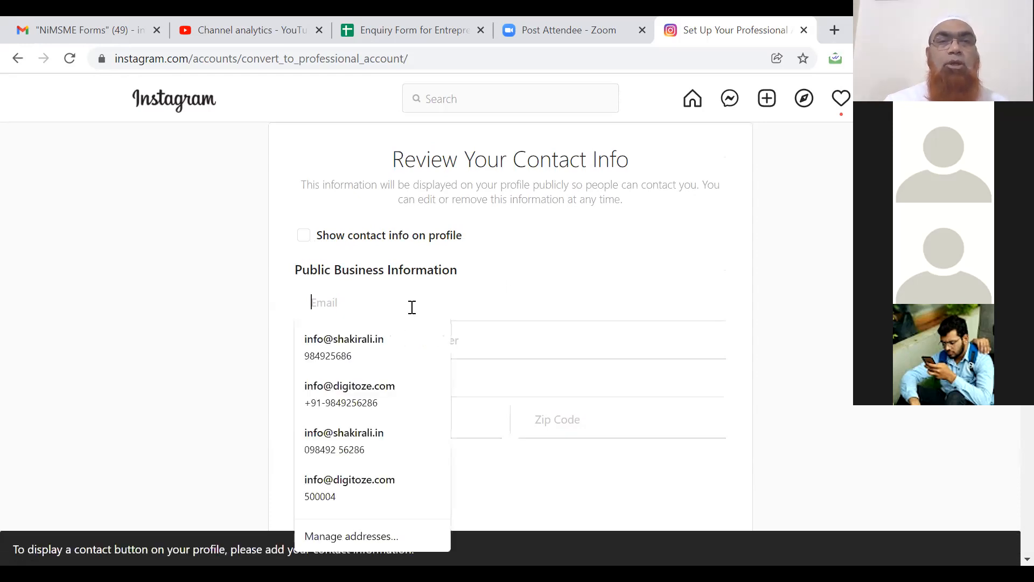
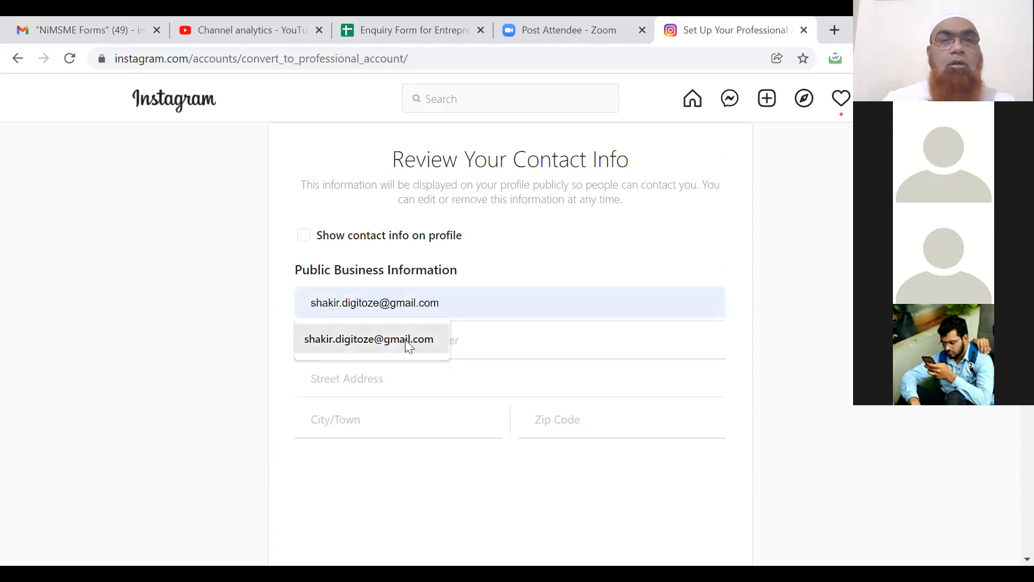
left_click(405, 339)
left_click(430, 346)
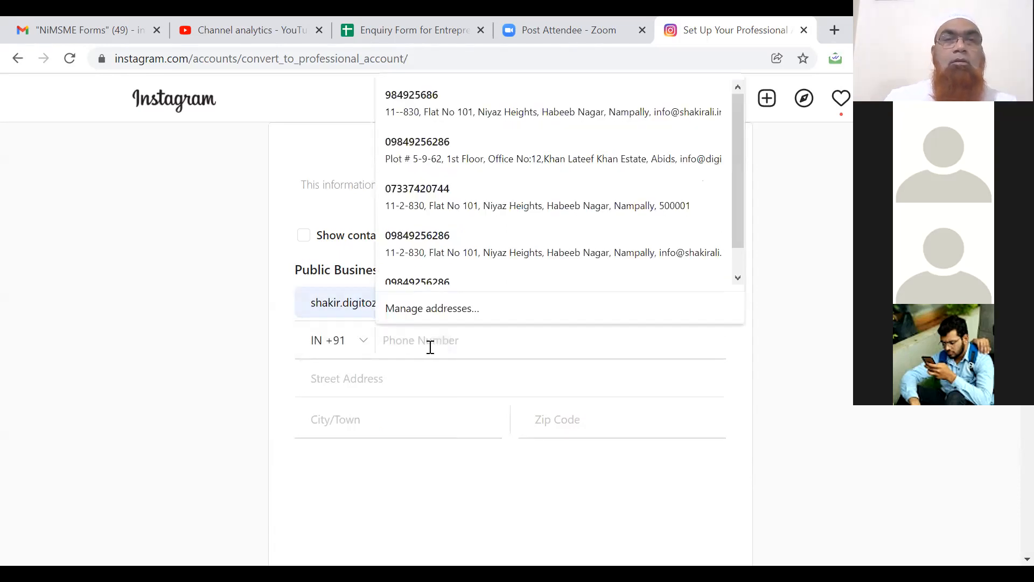
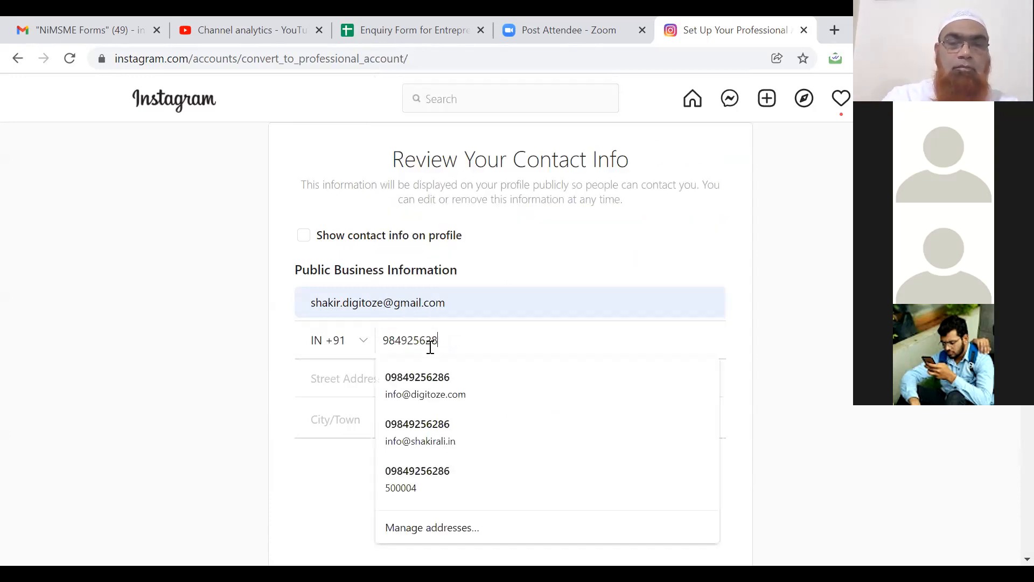
left_click(210, 410)
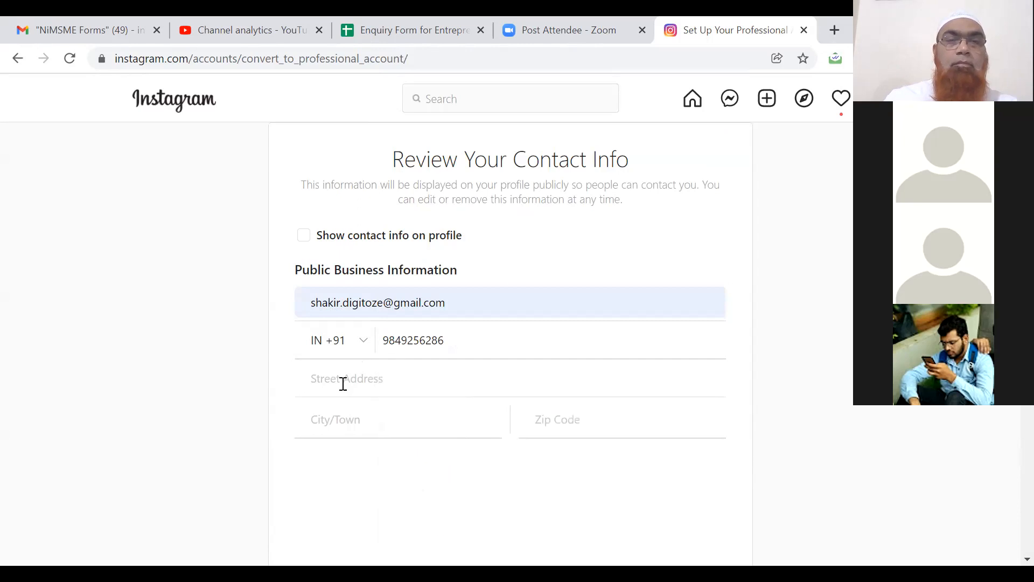
Autofill the street address, city and PIN from the saved address, then correct the street address.
left_click(345, 384)
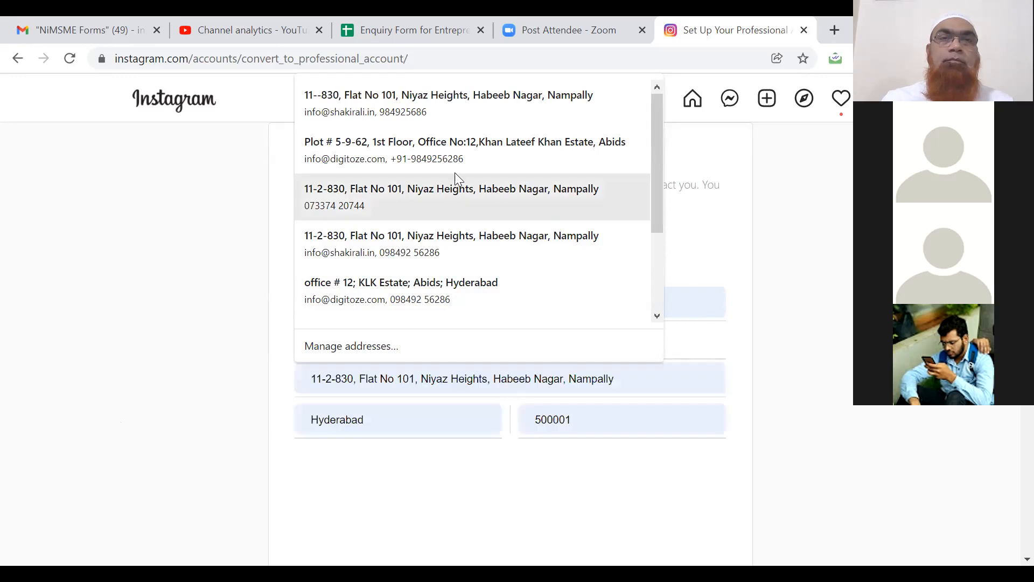
left_click(472, 111)
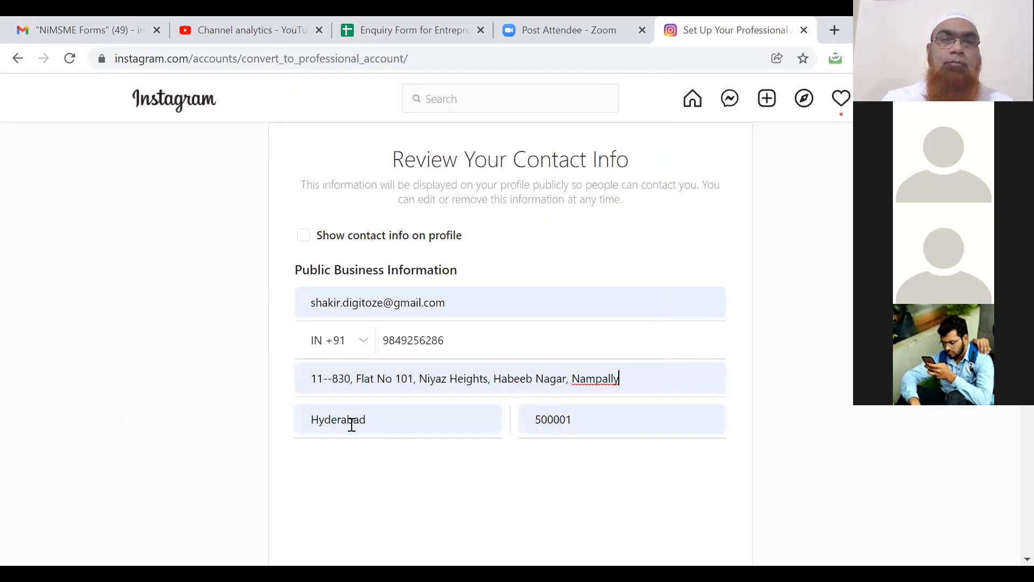
left_click(328, 378)
type("2")
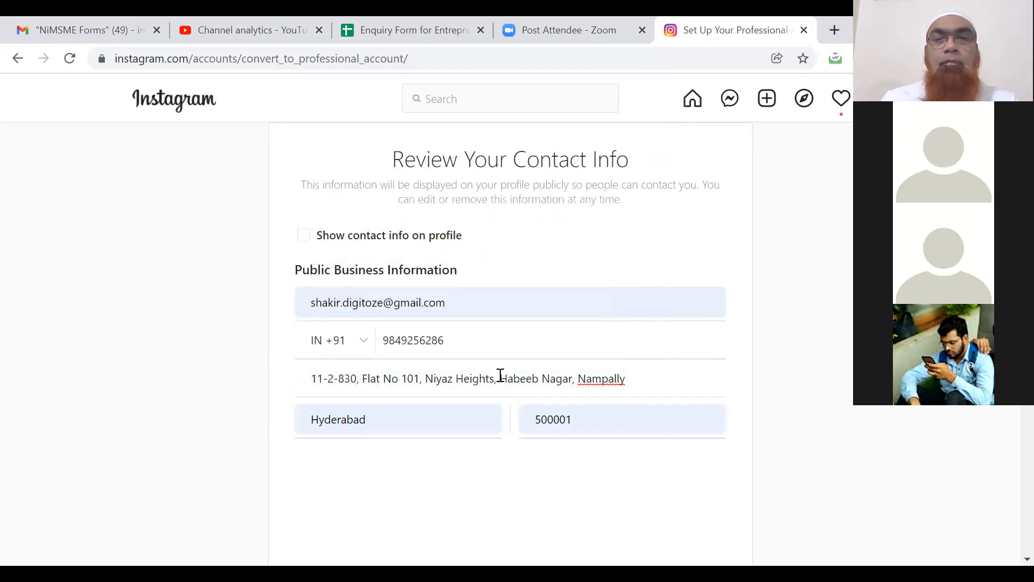
left_click(396, 468)
Tick Show contact info on profile and save the business contact details.
scroll(393, 467, "down", 4)
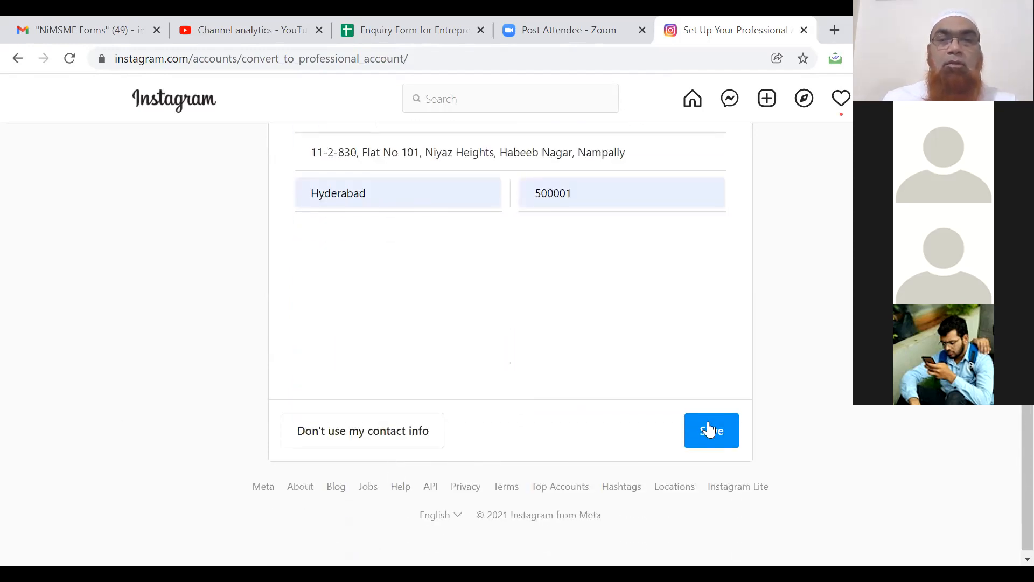
left_click(709, 429)
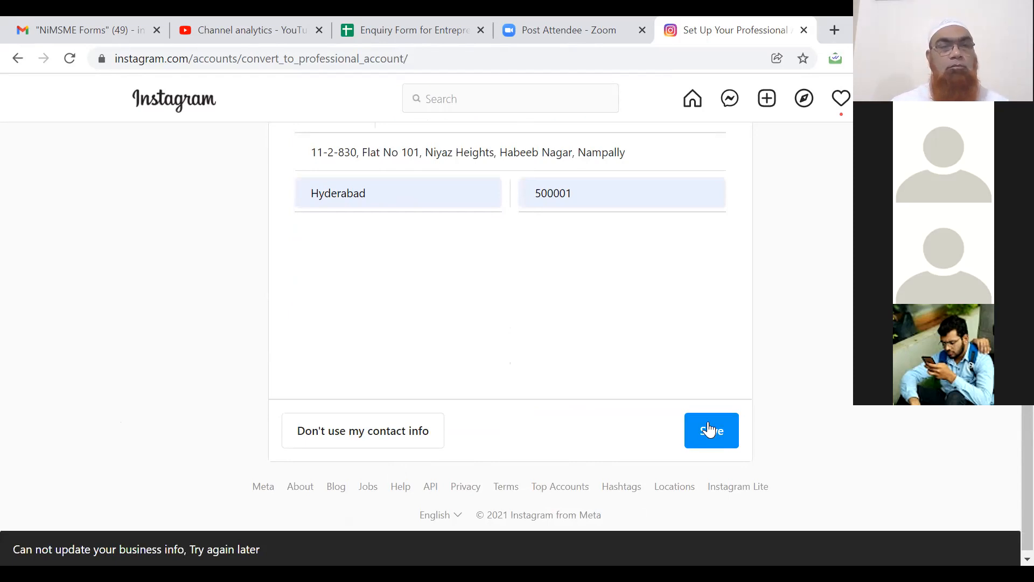
left_click(720, 434)
scroll(799, 399, "up", 4)
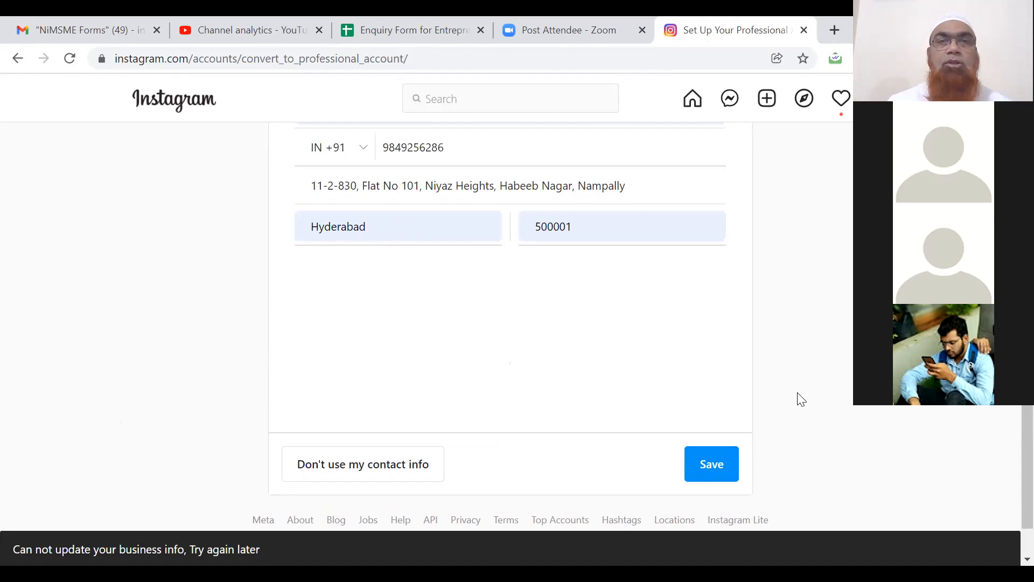
scroll(801, 399, "up", 1)
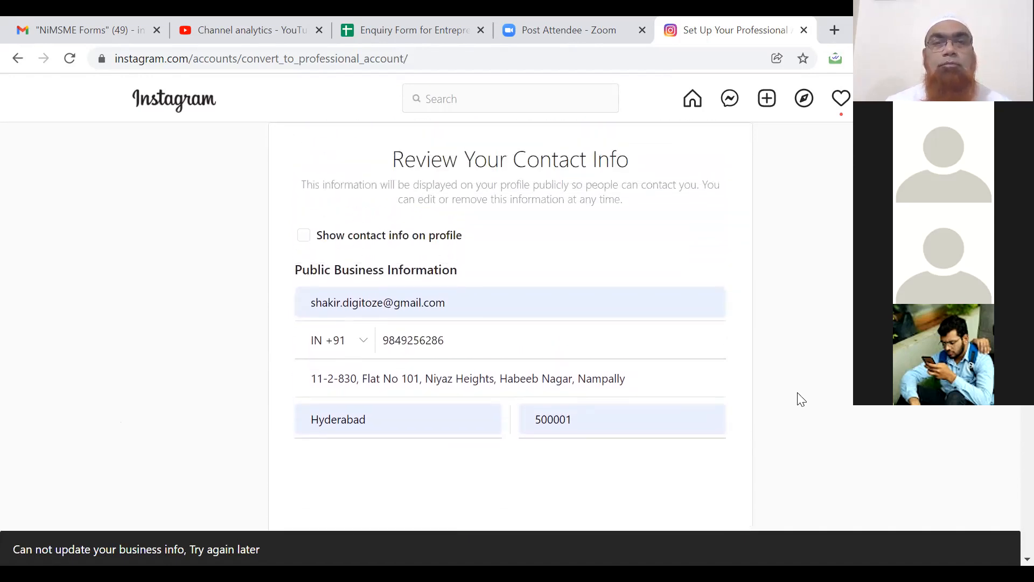
scroll(801, 399, "down", 1)
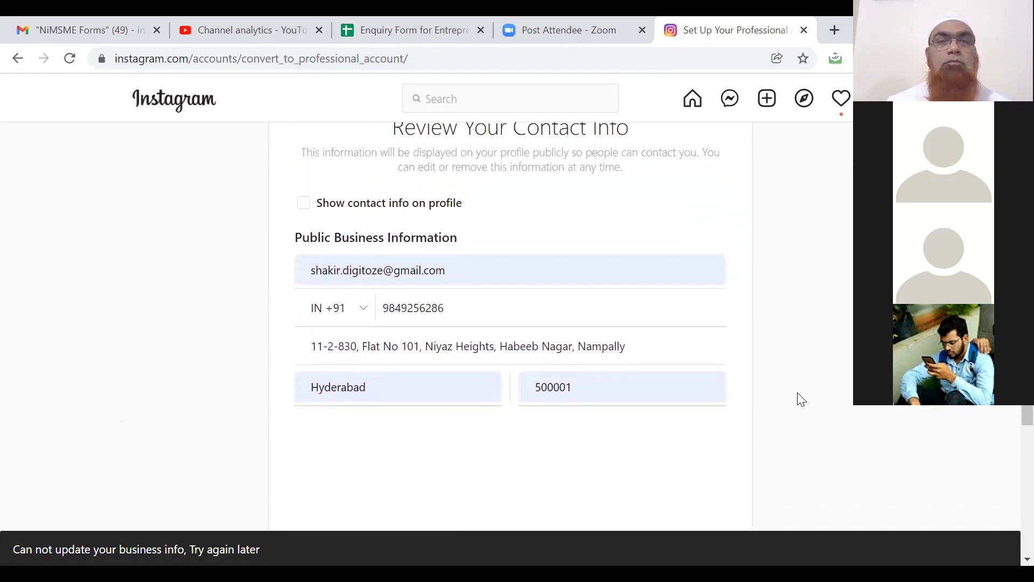
left_click(304, 203)
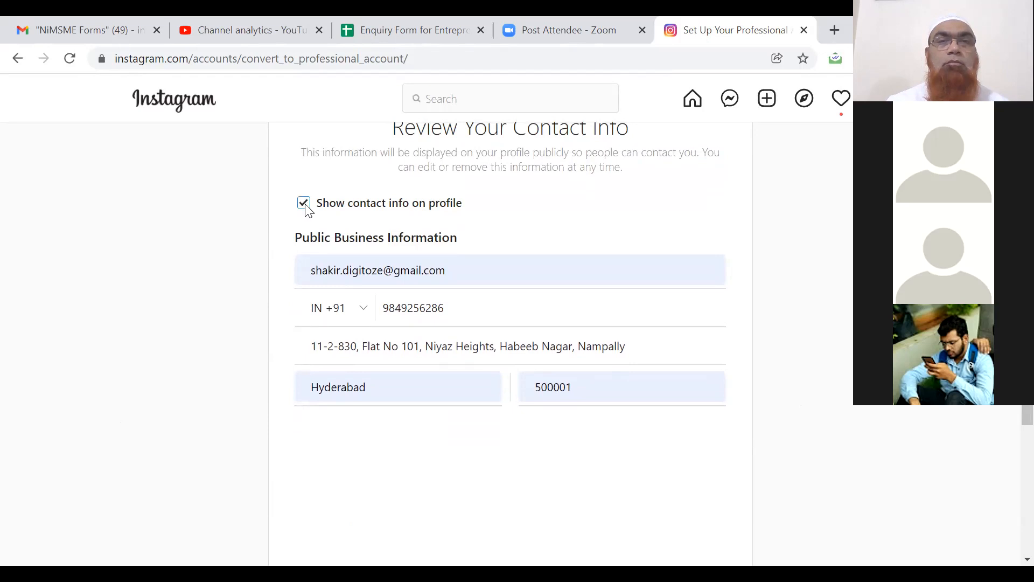
scroll(776, 336, "down", 1)
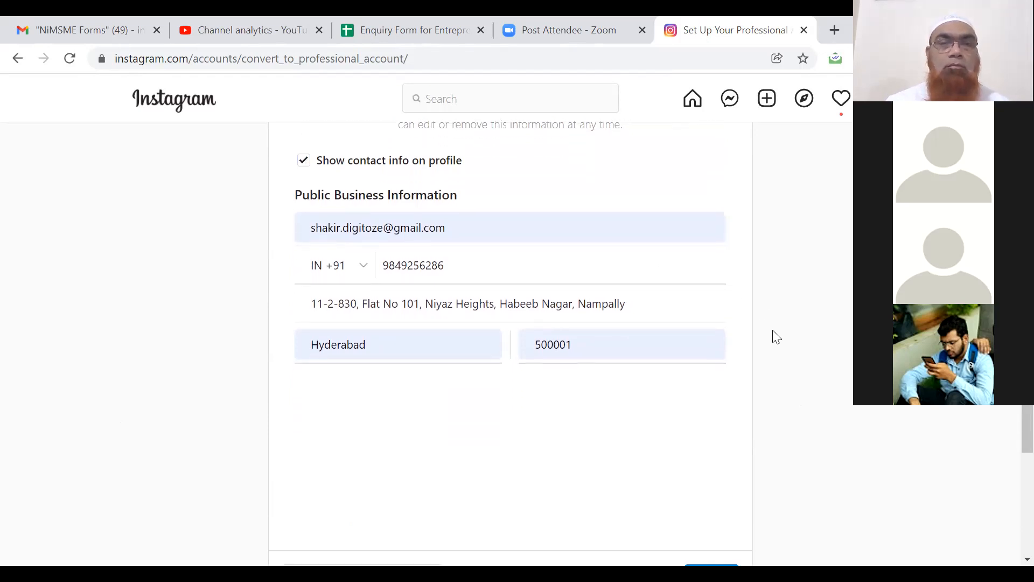
scroll(776, 337, "down", 3)
left_click(710, 430)
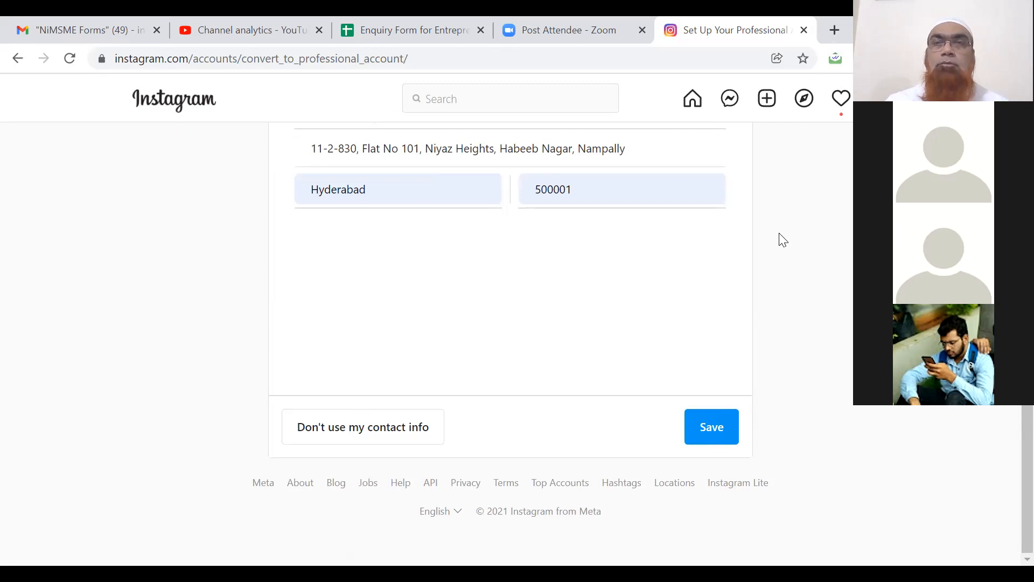
left_click(767, 101)
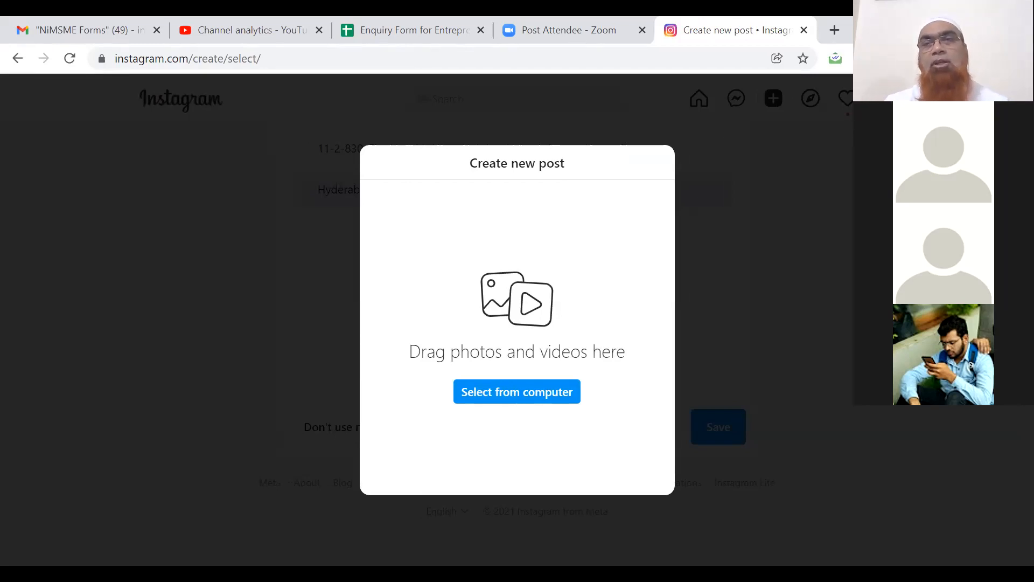
Start a new post using the DM BANNER 11-01 image from the computer.
key("Escape")
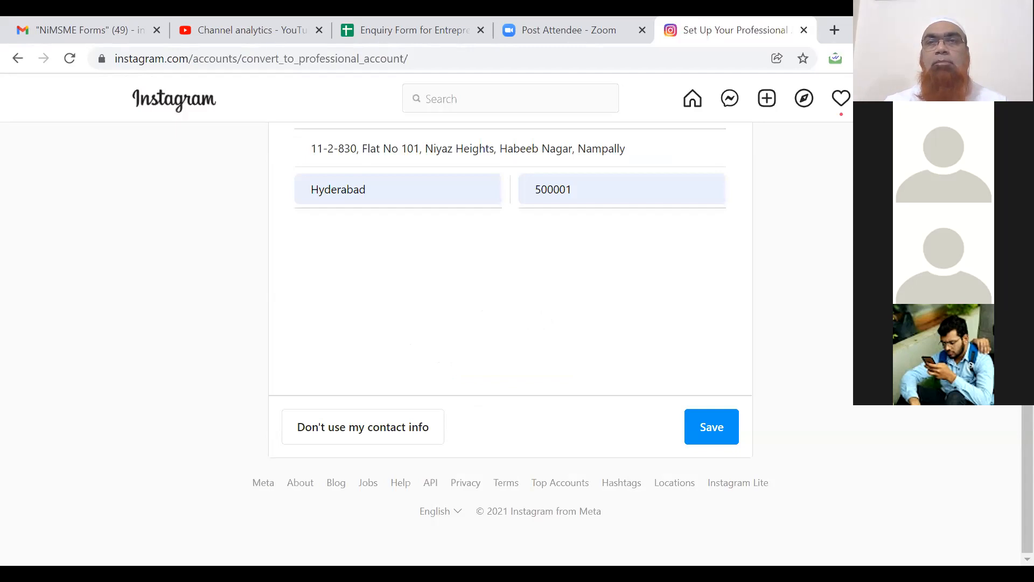
left_click(765, 106)
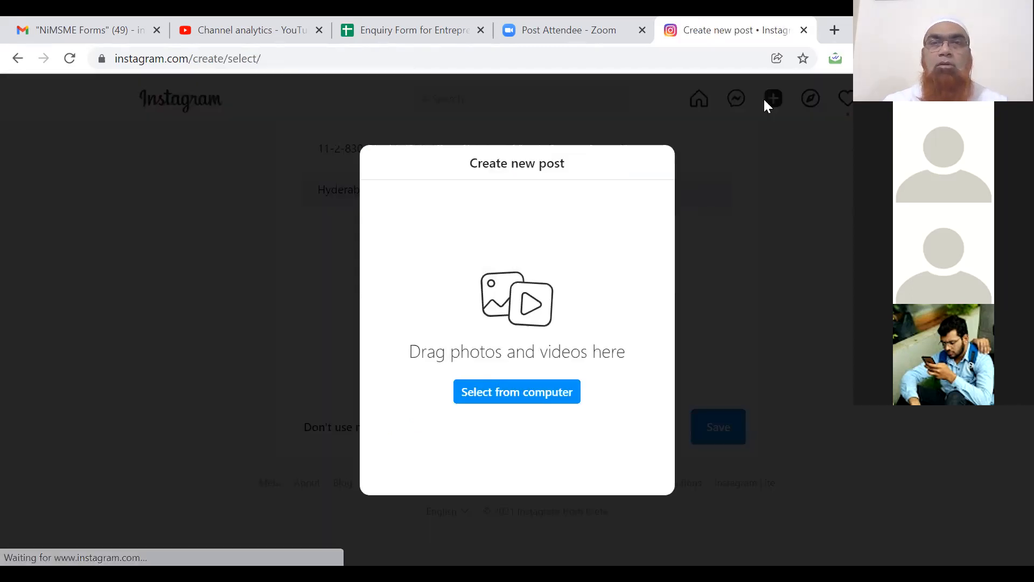
left_click(518, 398)
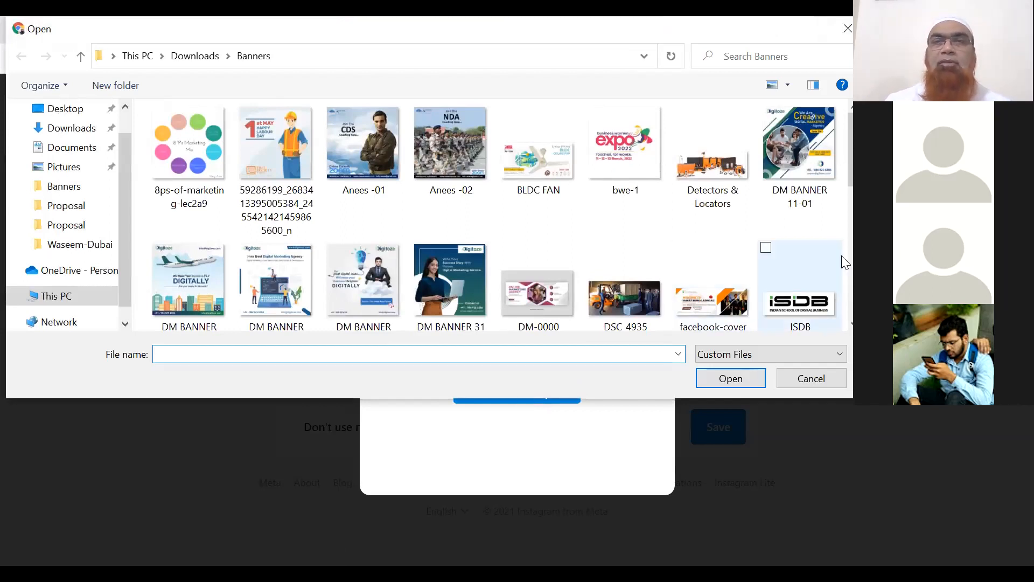
left_click(798, 142)
left_click(730, 376)
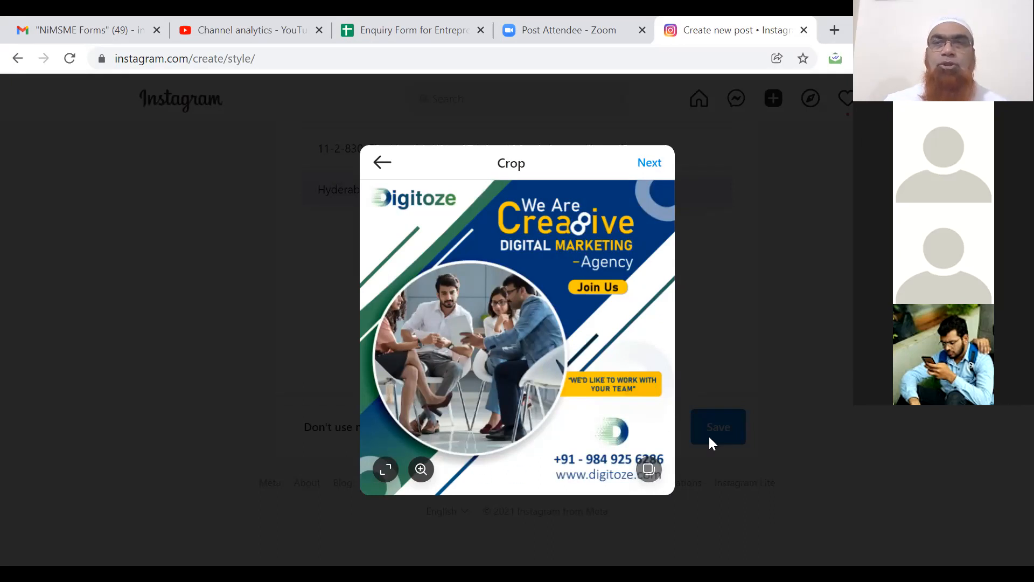
Discard the draft post and leave the post editor.
left_click(758, 434)
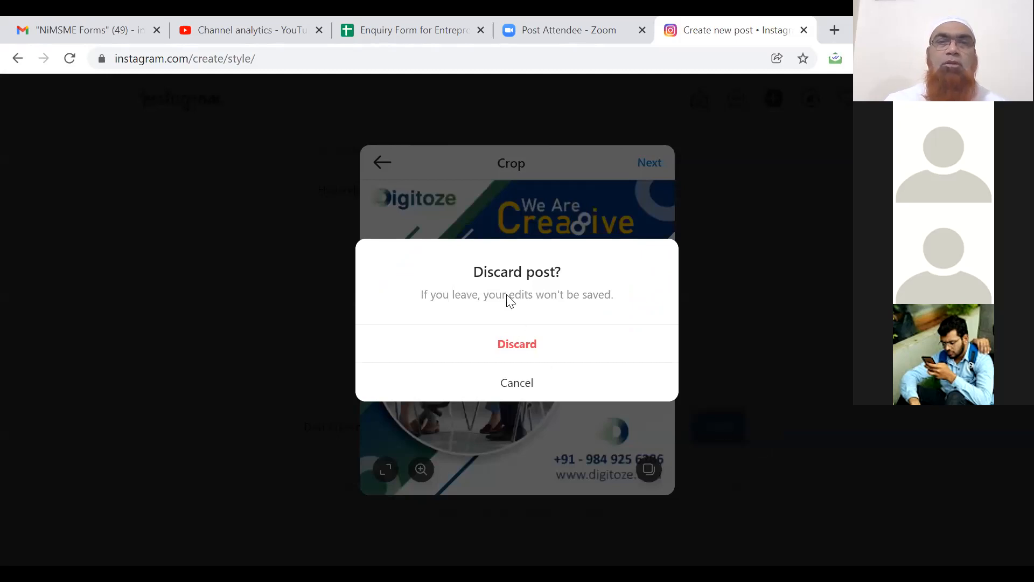
left_click(517, 383)
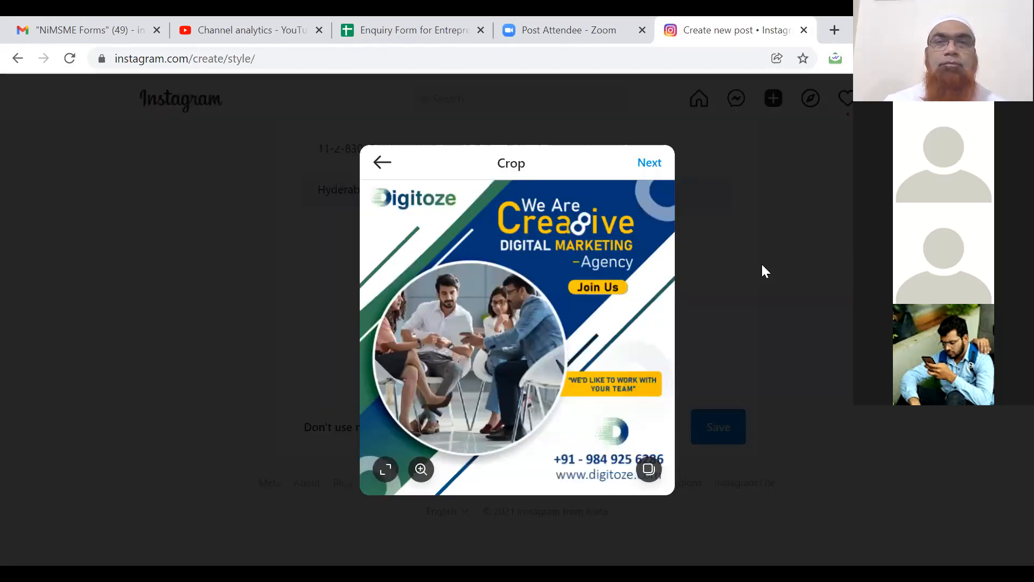
left_click(765, 271)
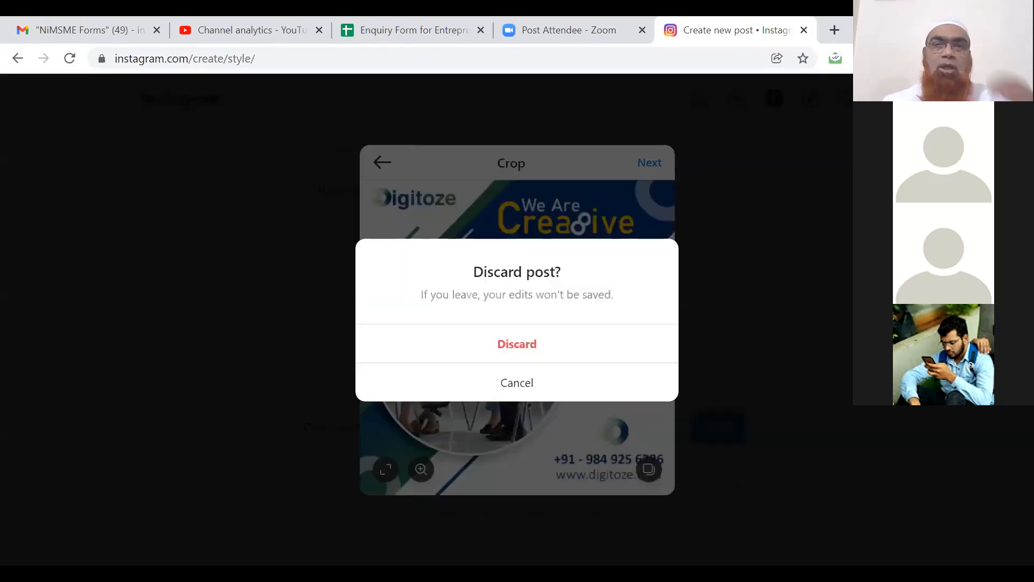
left_click(540, 350)
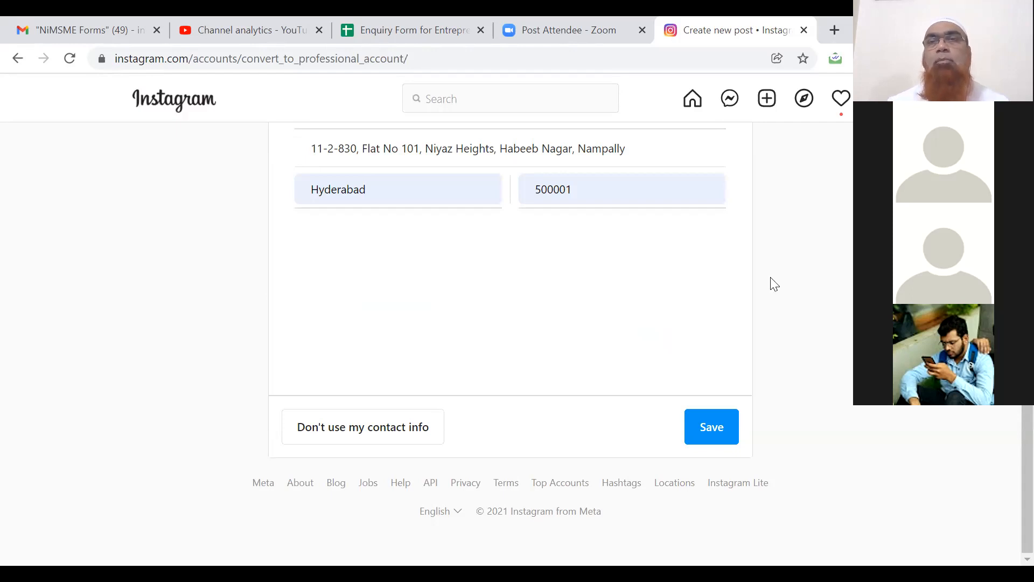
left_click(462, 62)
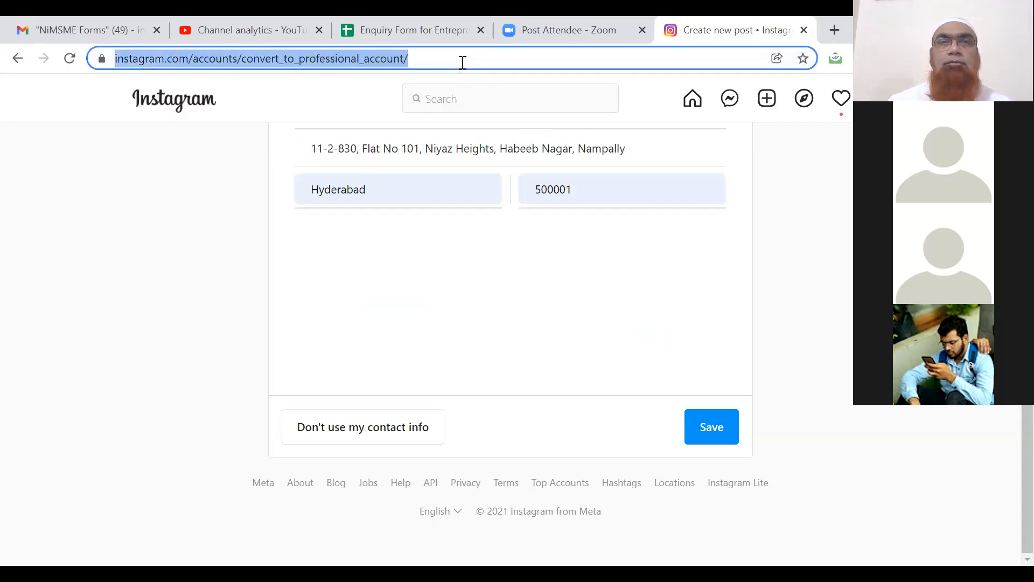
Leave the setup for Edit Profile, browse Explore then Home, and open a new browser tab.
key("Return")
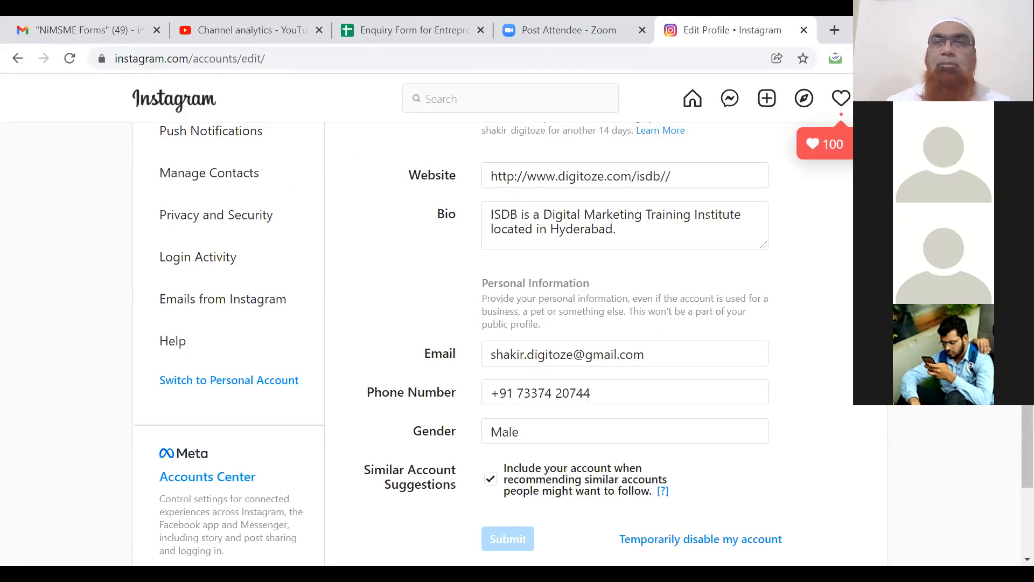
left_click(878, 98)
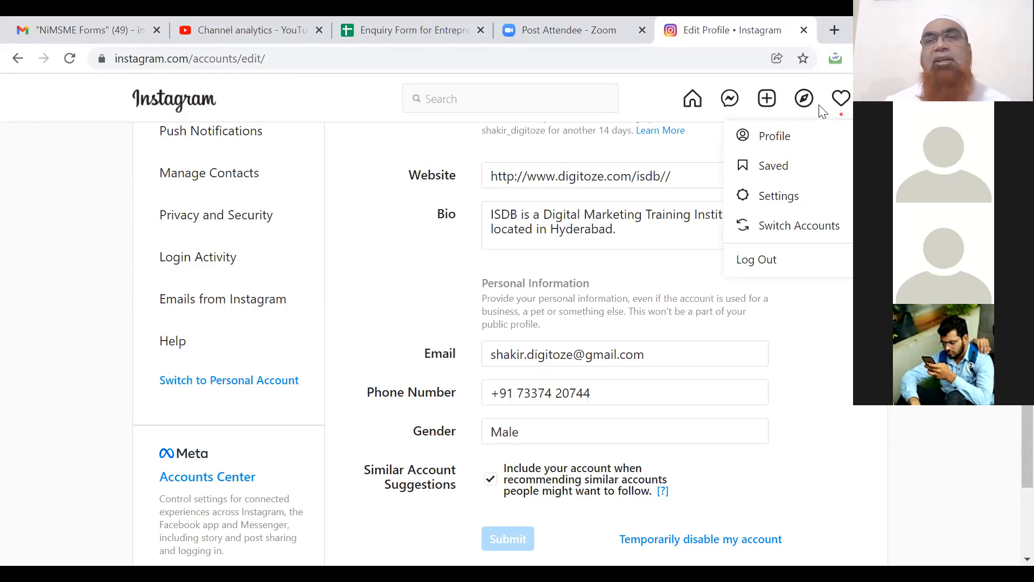
left_click(804, 103)
left_click(804, 106)
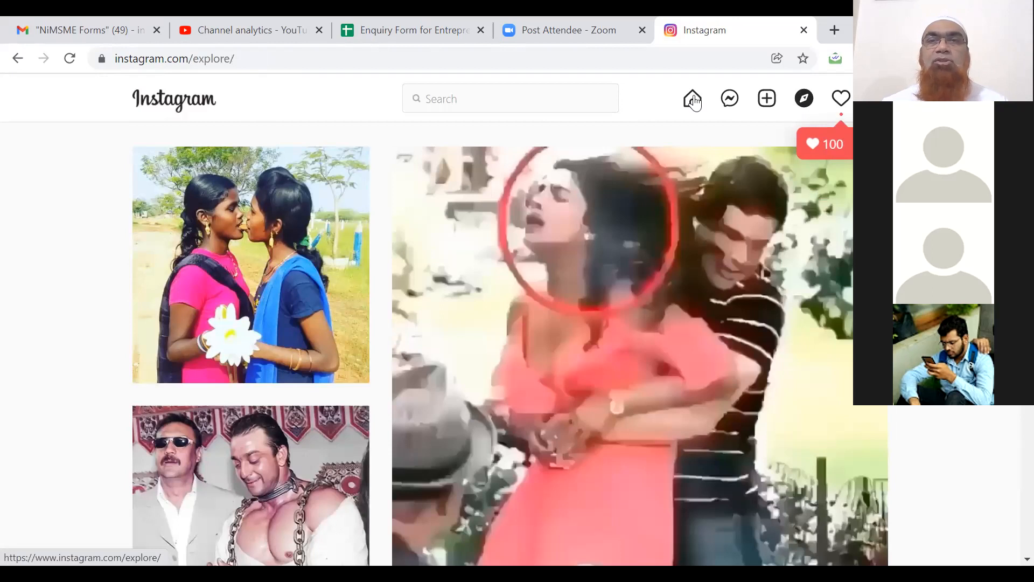
left_click(693, 101)
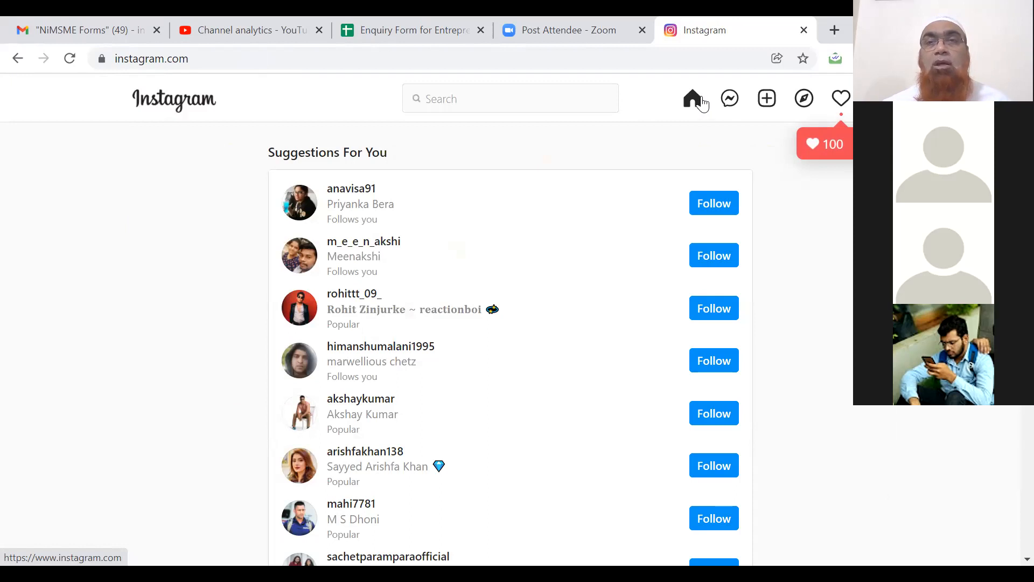
left_click(836, 30)
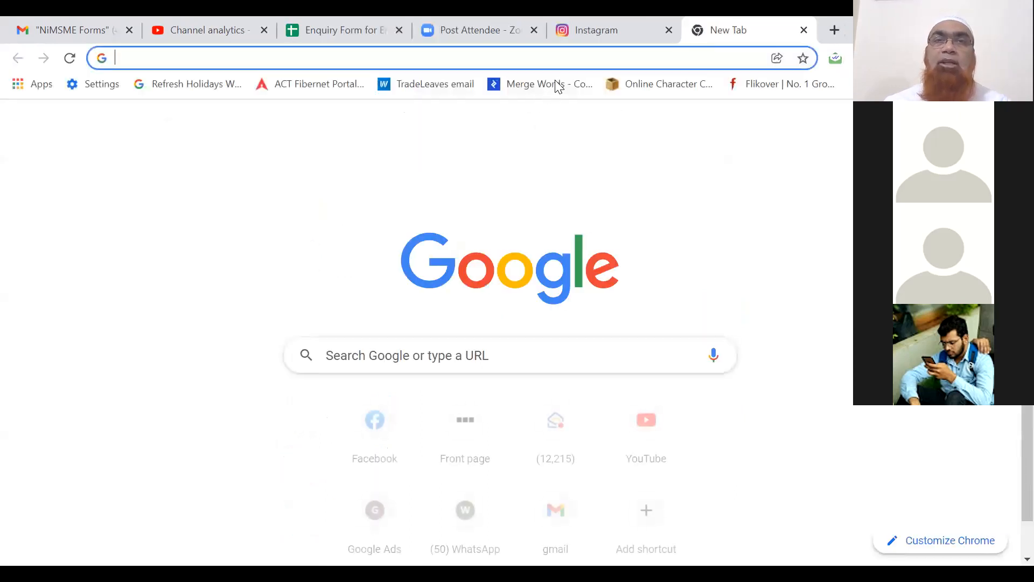
Load facebook.com, open the Indian School of Digital Business page, and dismiss the Instagram connection prompt.
left_click(568, 58)
type("facebook.com")
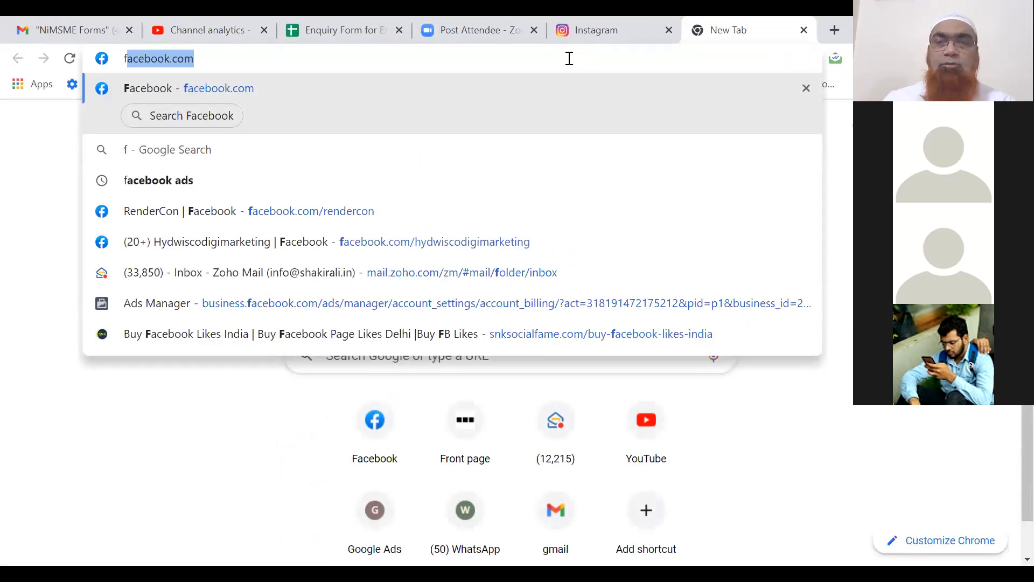
key("Return")
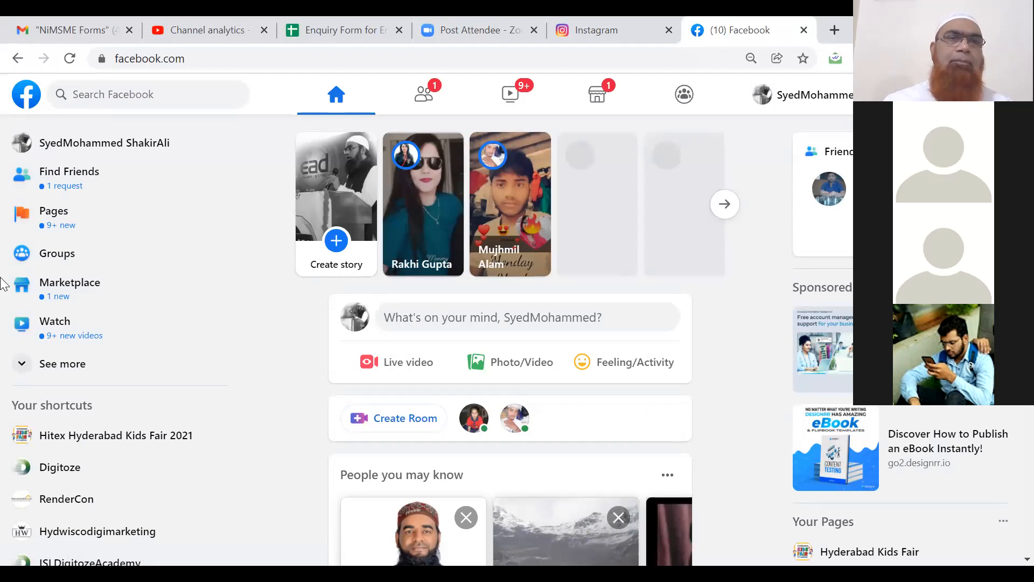
left_click(49, 209)
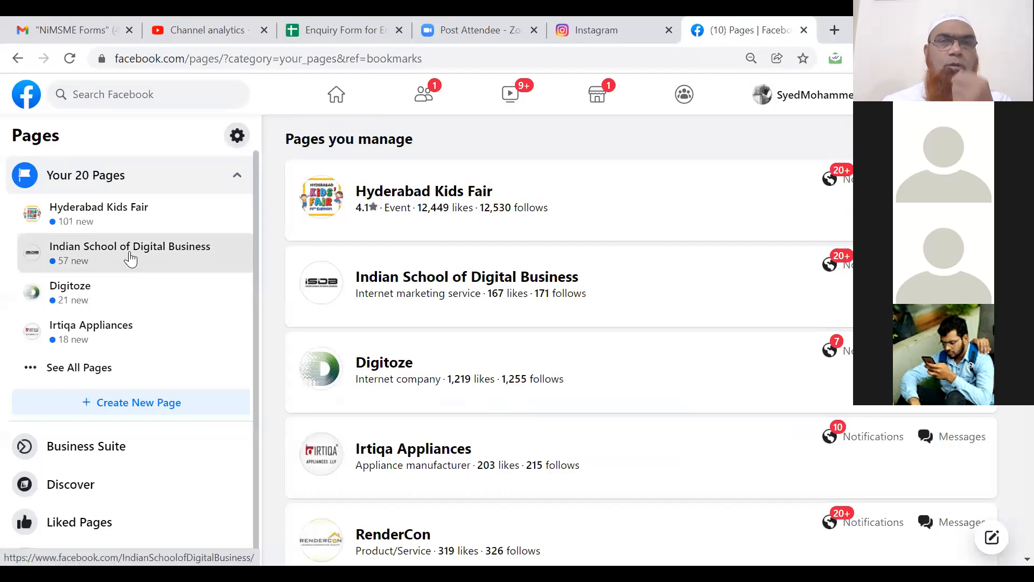
left_click(130, 259)
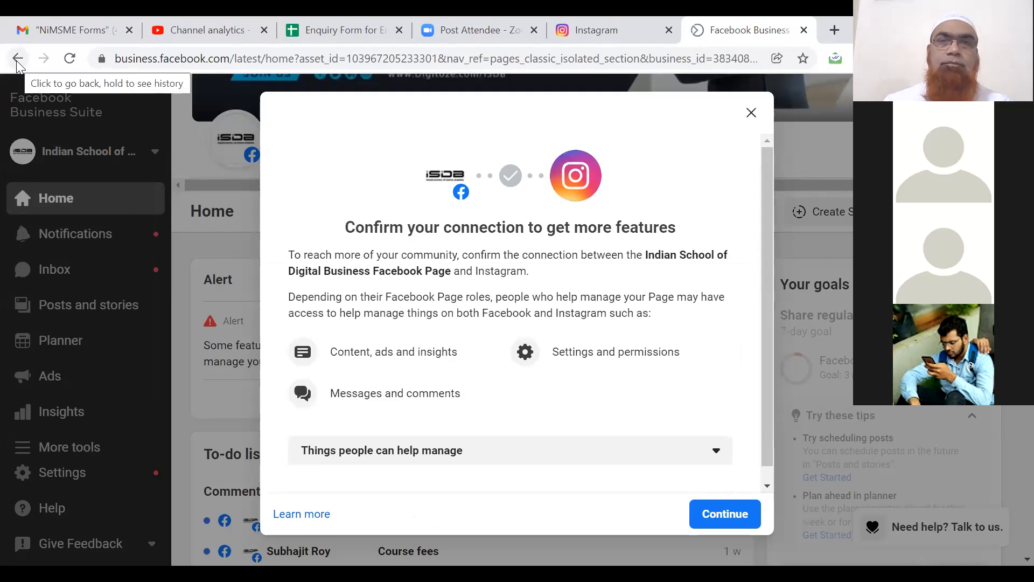
left_click(750, 114)
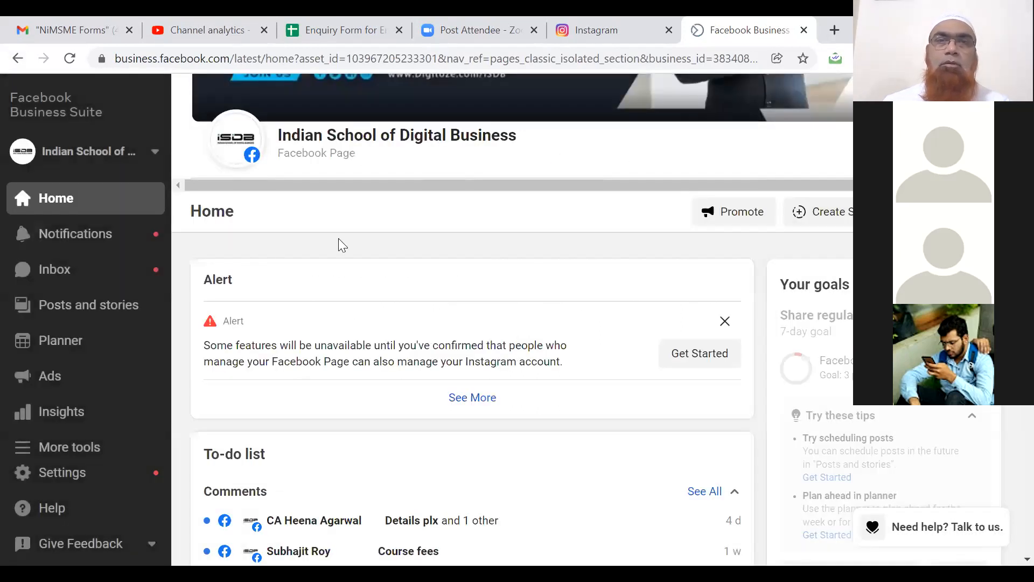
Open the page's Ad Centre, then the Business Suite Ads summary, and start creating a new ad.
left_click(18, 57)
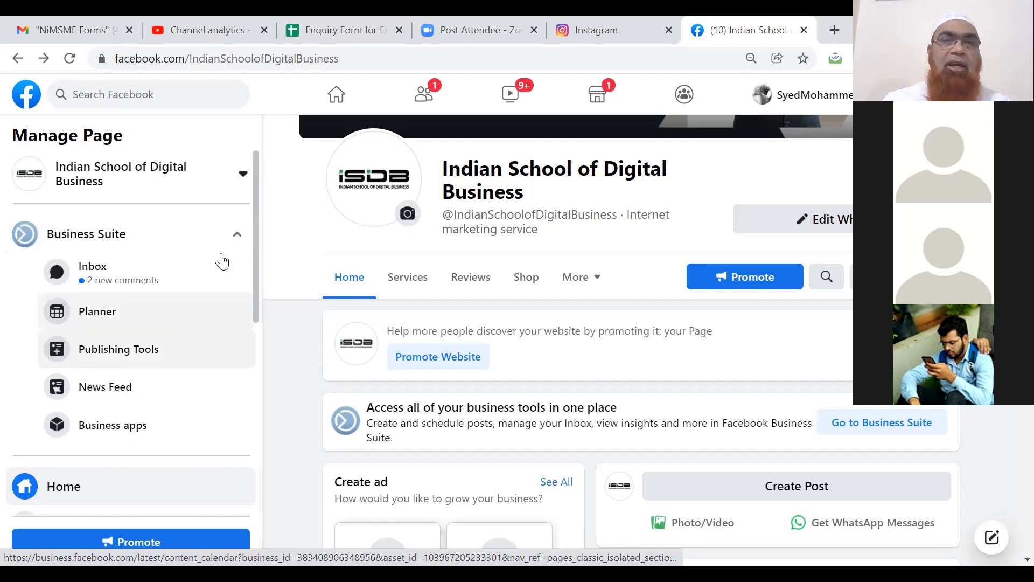
left_click(240, 238)
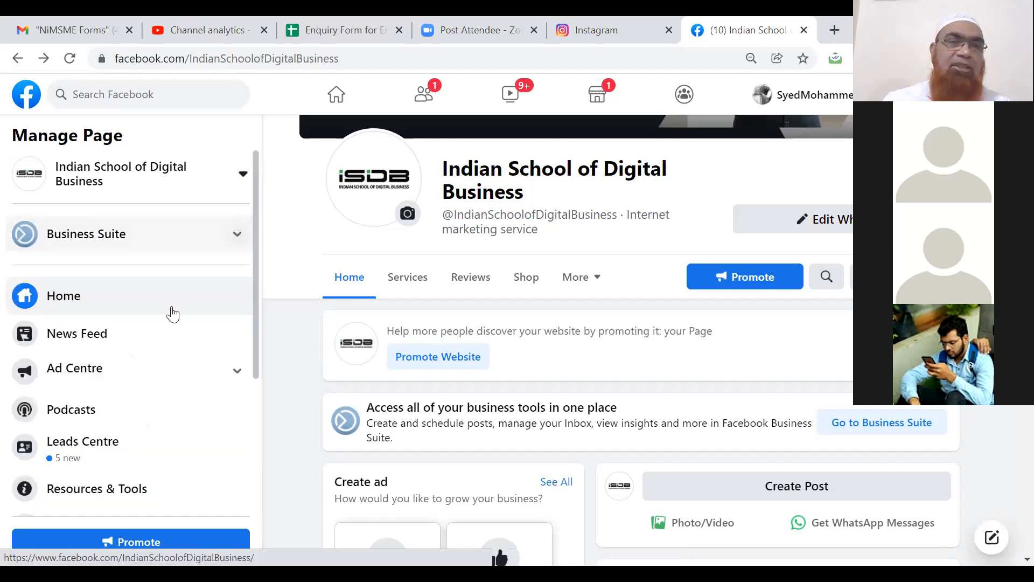
left_click(128, 369)
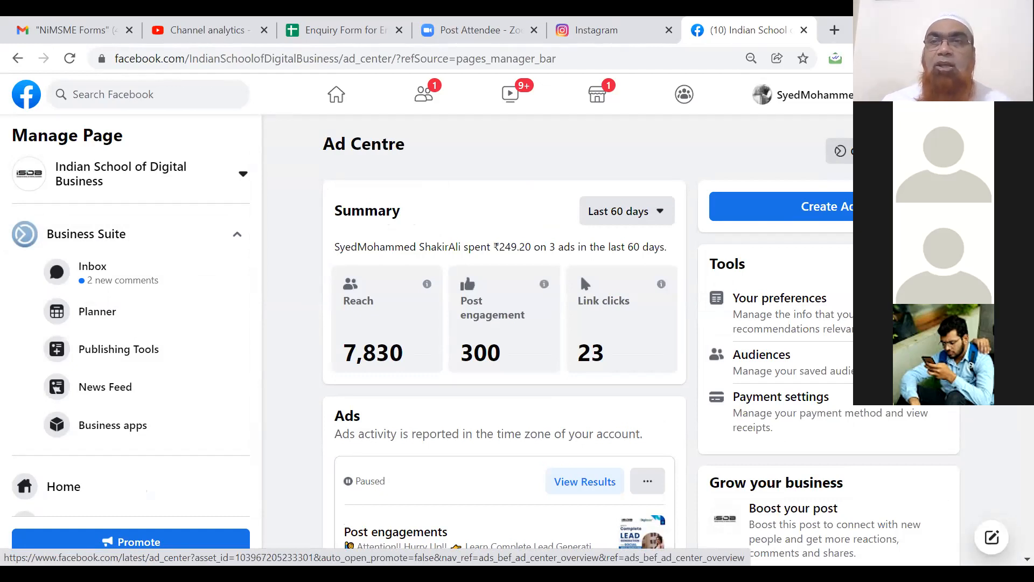
left_click(581, 273)
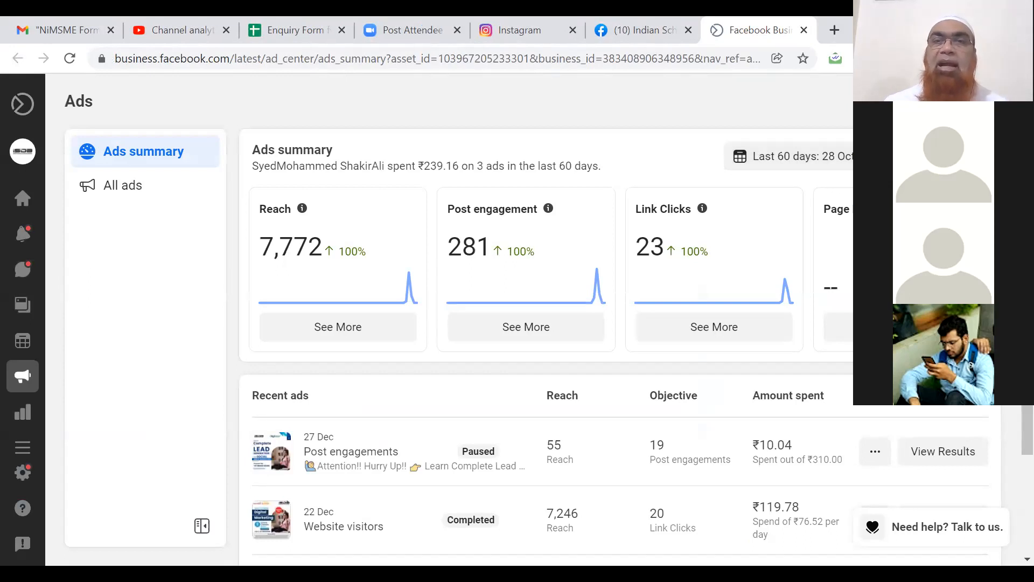
left_click(959, 101)
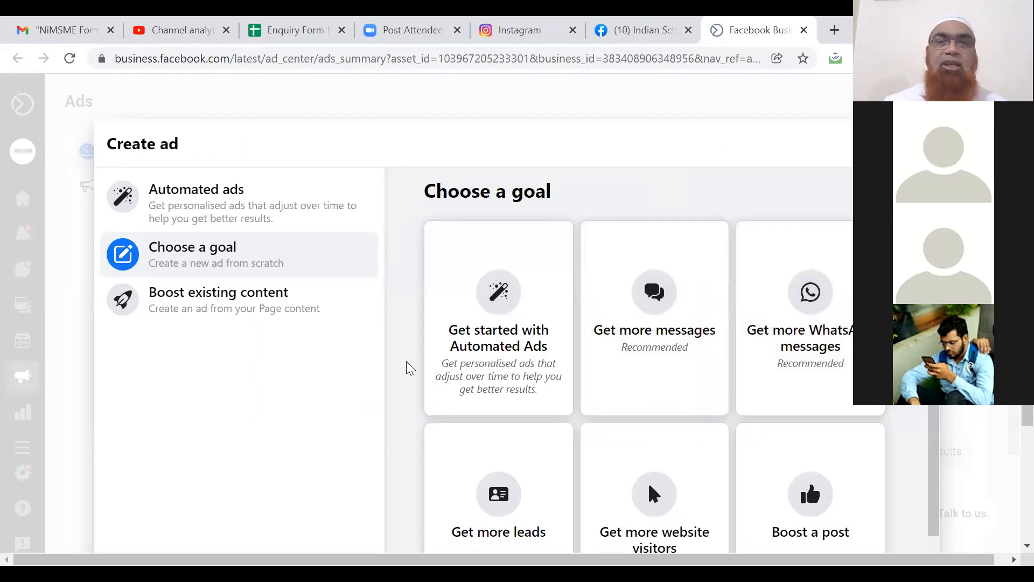
Browse the goal cards: Automated Ads, leads, website visitors, Boost a post and Promote your Page.
scroll(391, 370, "down", 2)
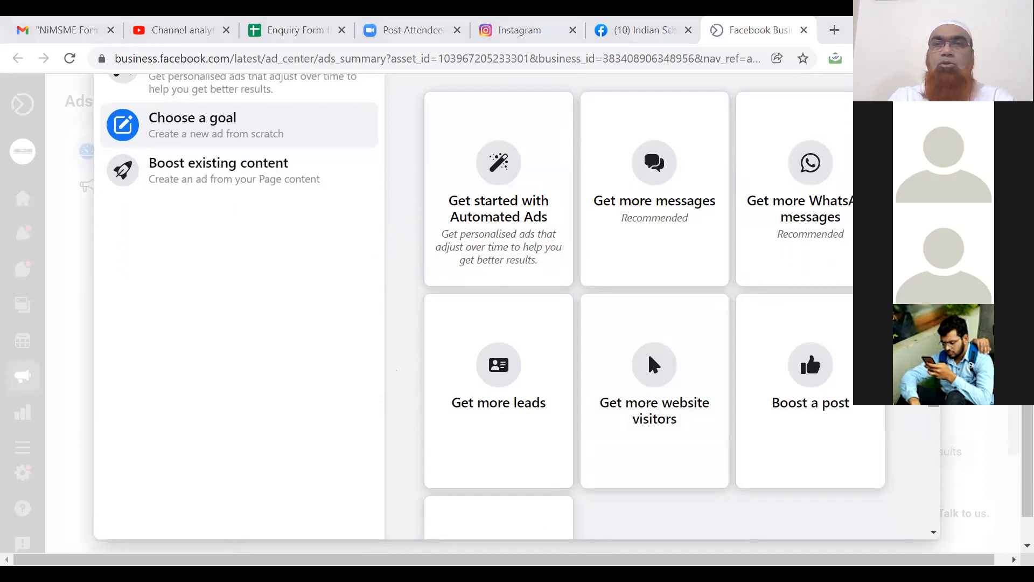
right_click(766, 107)
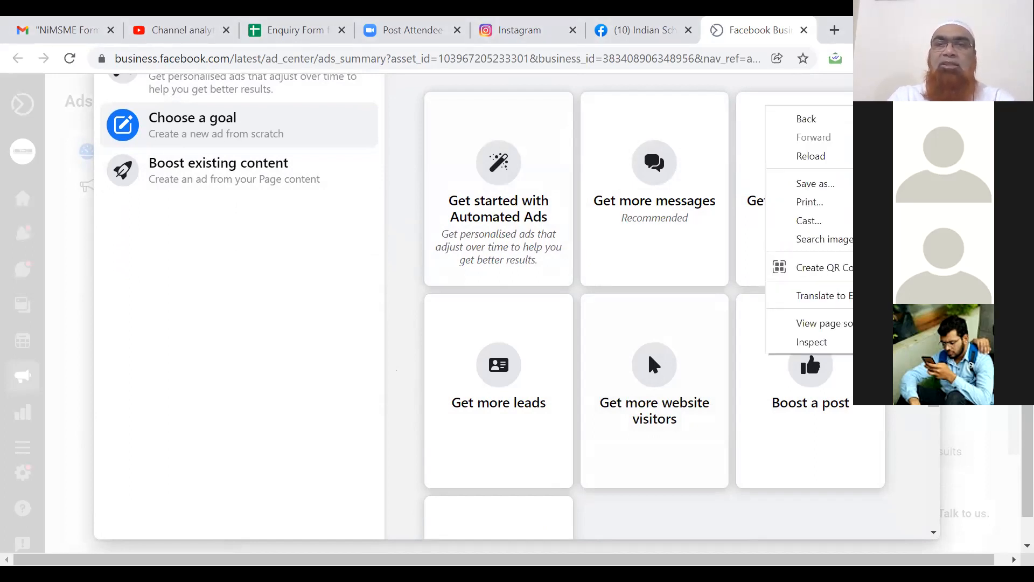
mouse_move(935, 382)
left_mouse_down()
mouse_move(935, 483)
mouse_move(935, 386)
left_mouse_up()
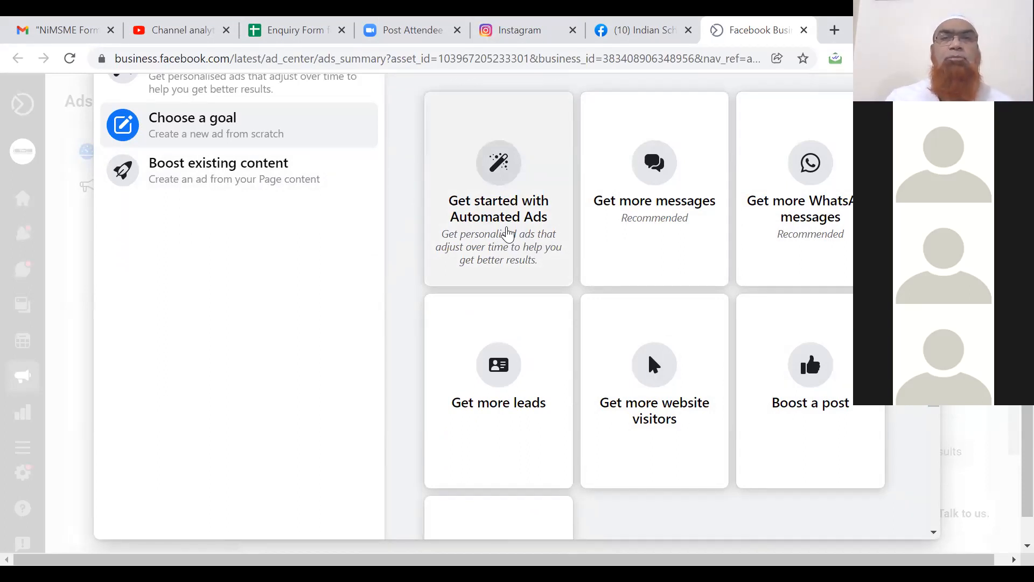
Start an automated ad, keeping the current ad account, and answer the personalised plan questions.
left_click(507, 233)
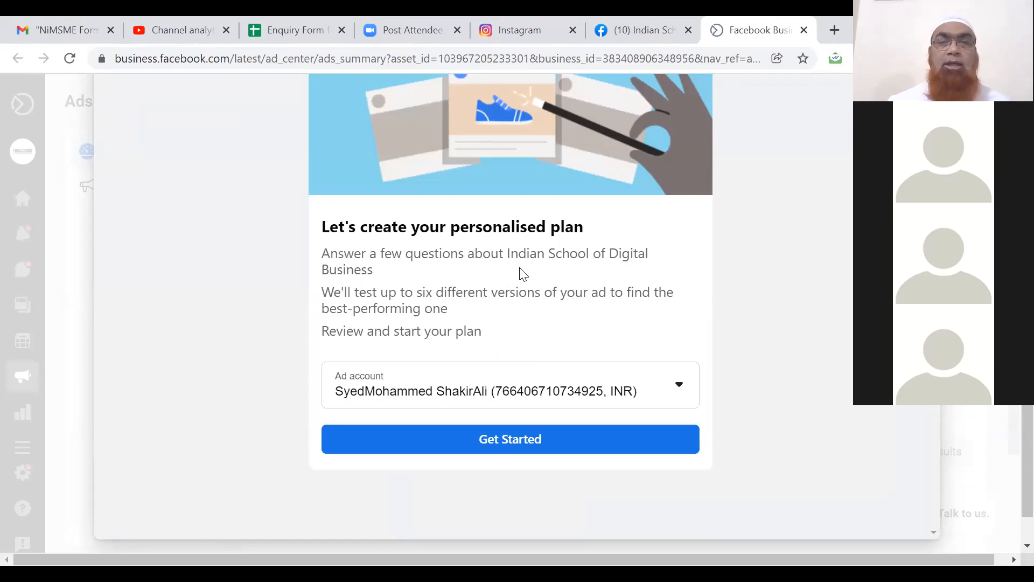
left_click(680, 392)
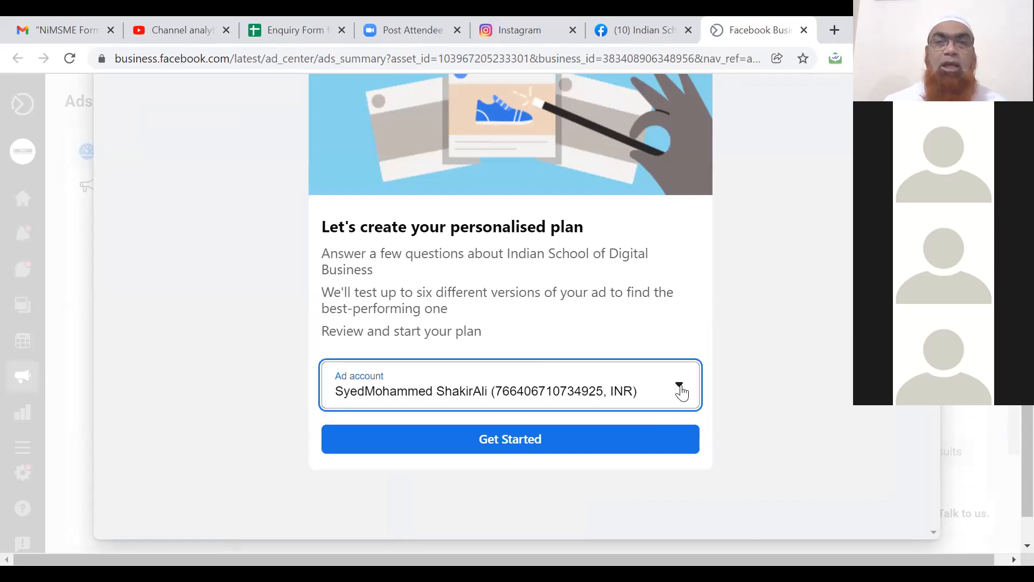
left_click(745, 390)
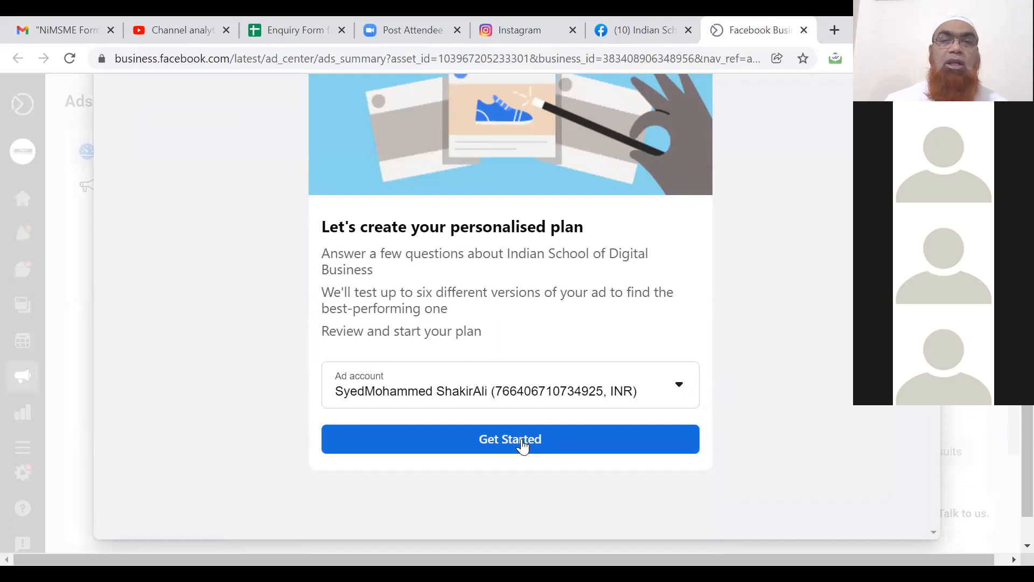
left_click(521, 440)
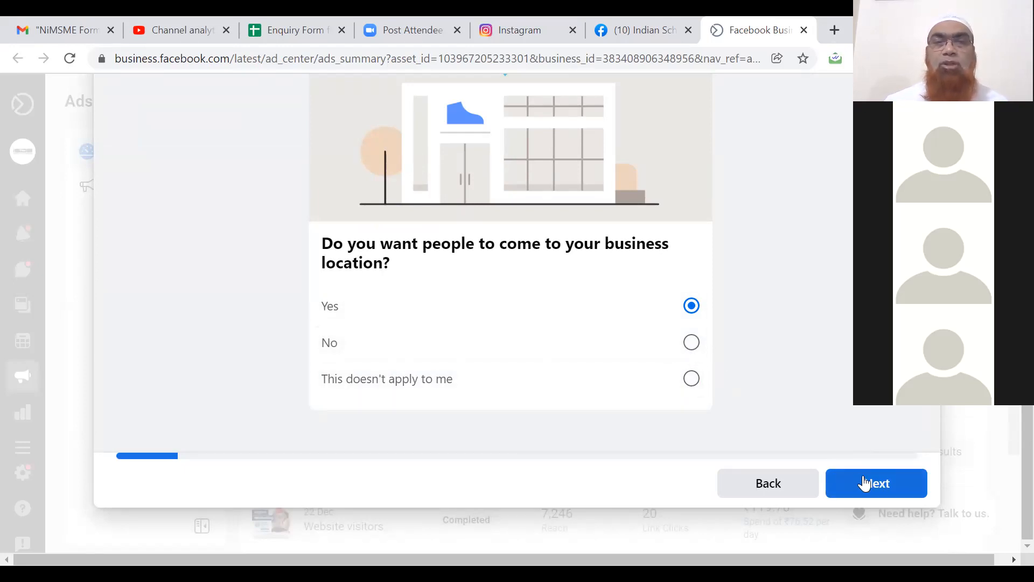
left_click(864, 483)
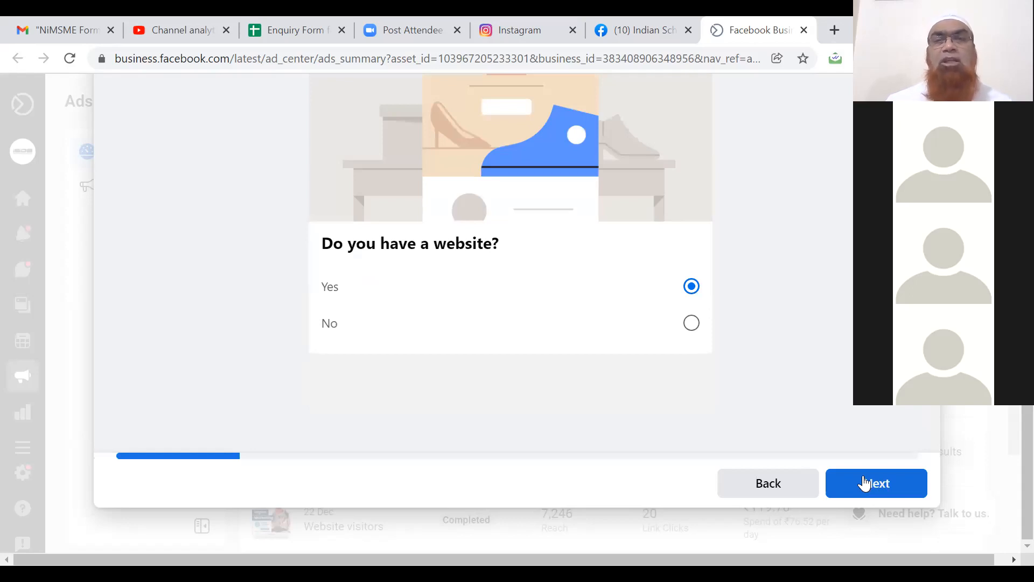
left_click(864, 484)
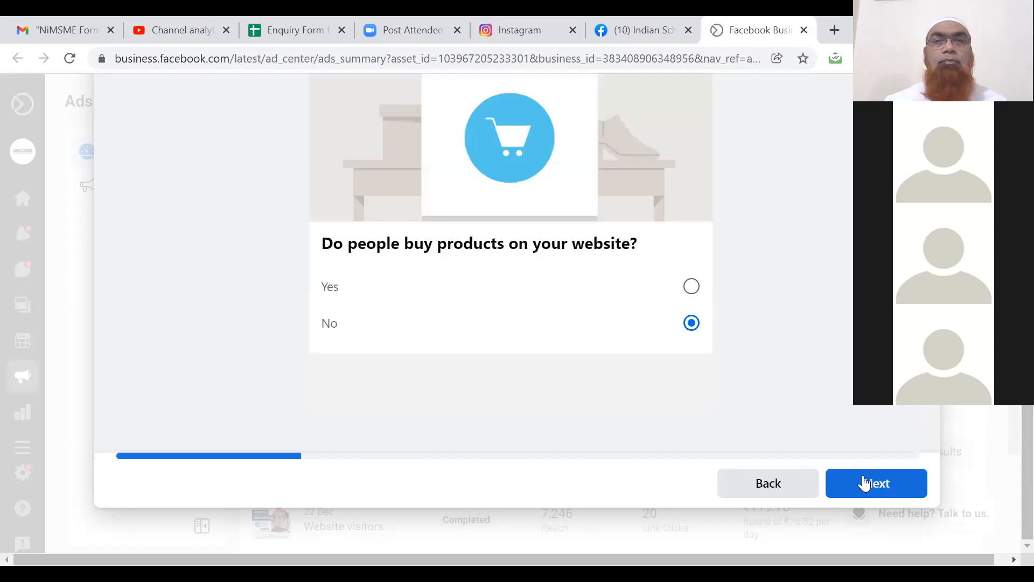
left_click(866, 483)
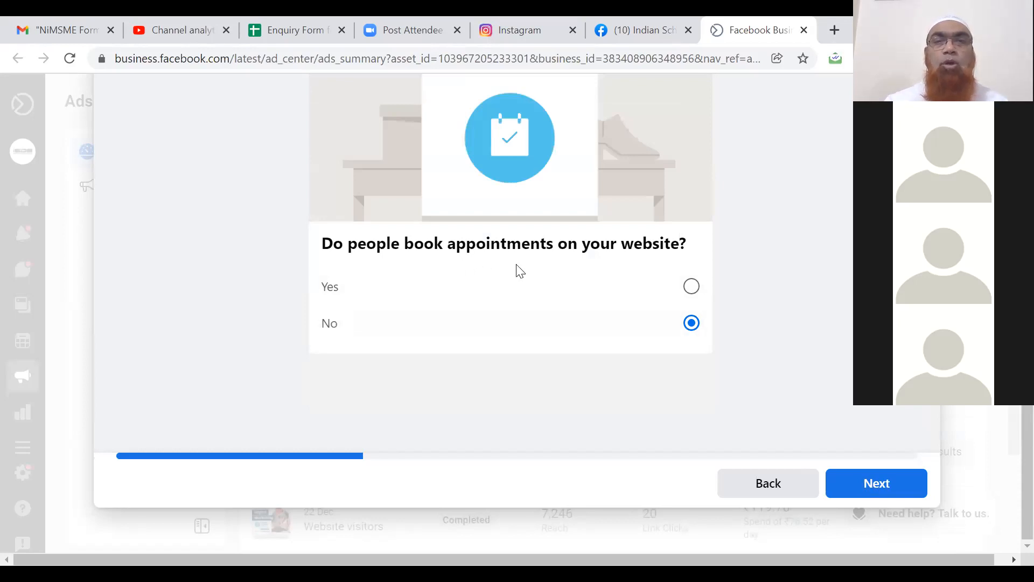
left_click(857, 482)
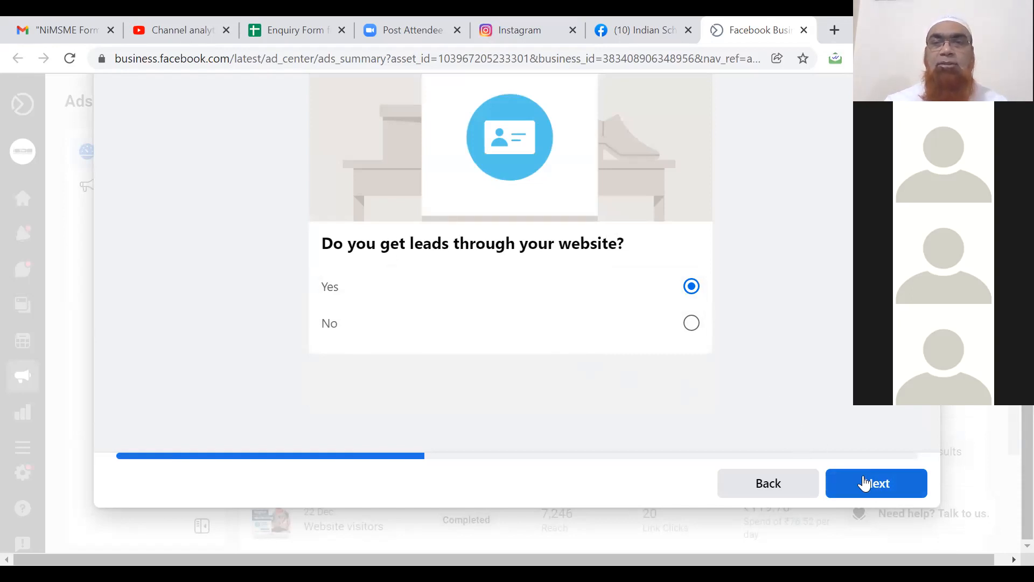
left_click(865, 482)
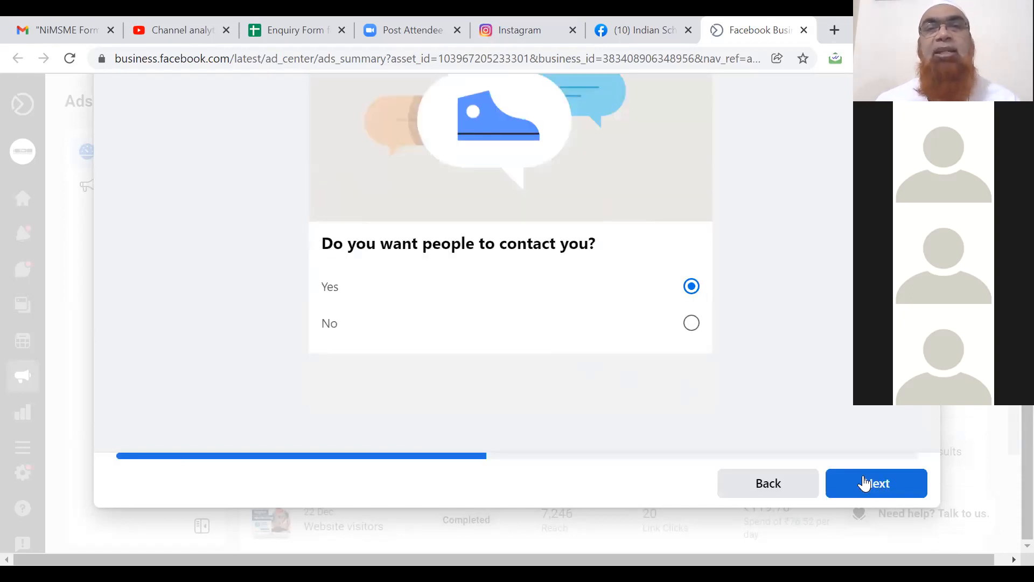
left_click(864, 484)
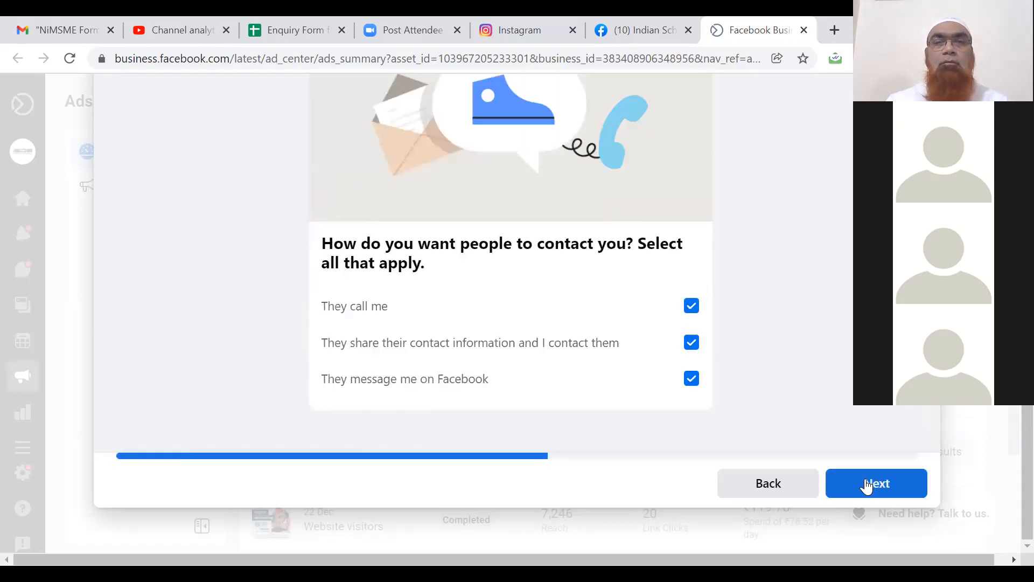
left_click(867, 485)
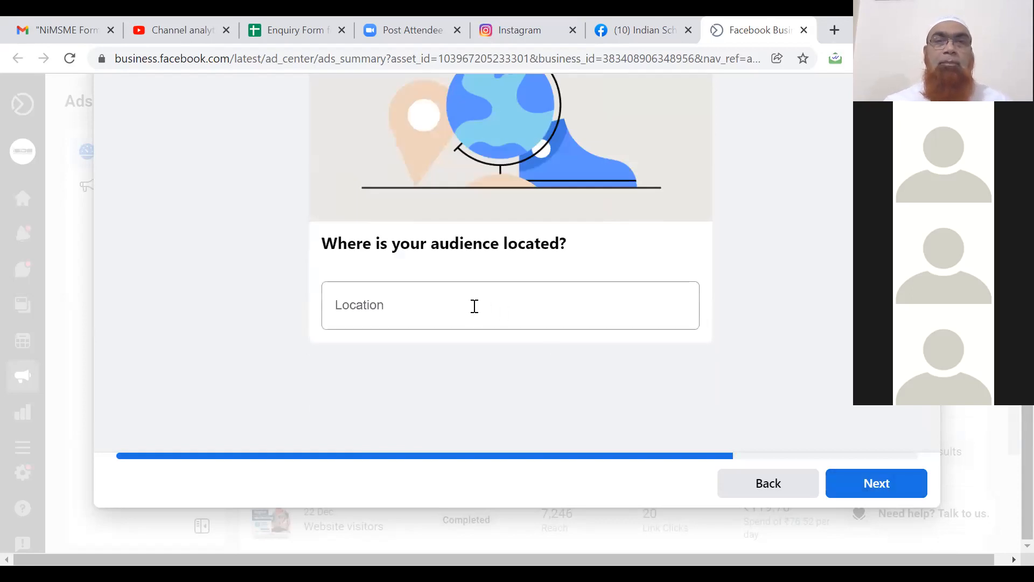
Set the audience location to Hyderabad, Telangana, India.
left_click(474, 306)
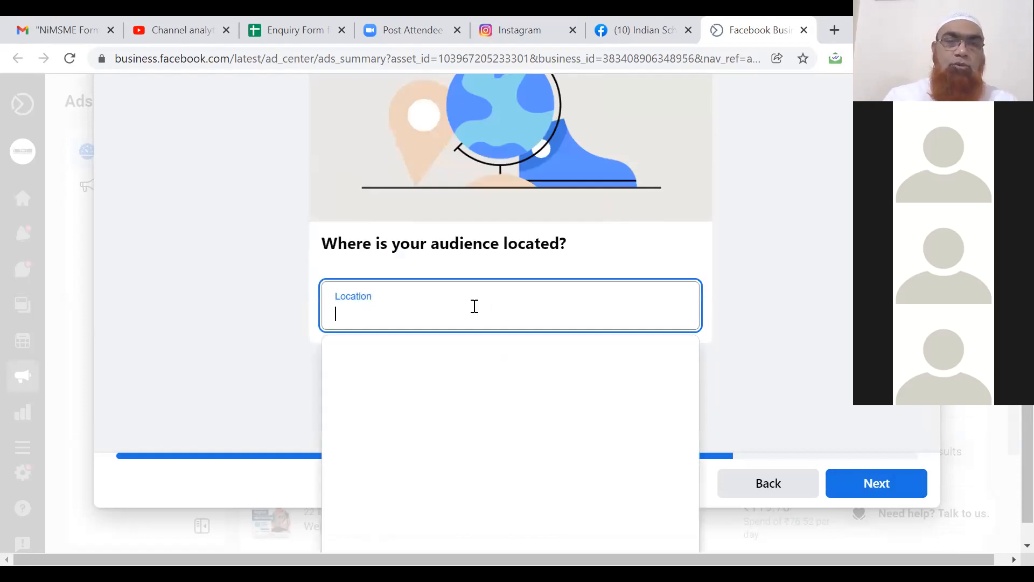
type("Hyder")
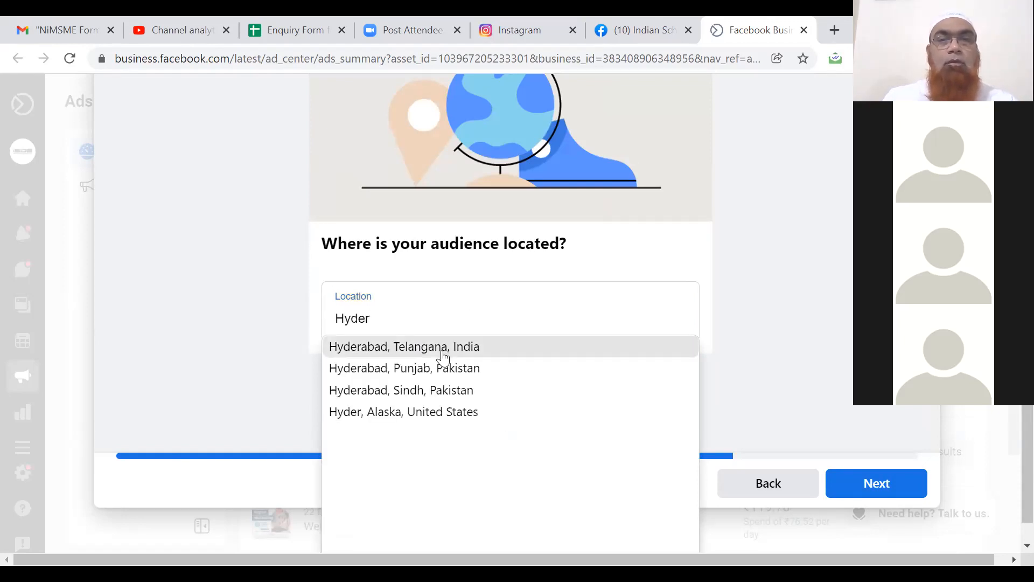
left_click(438, 347)
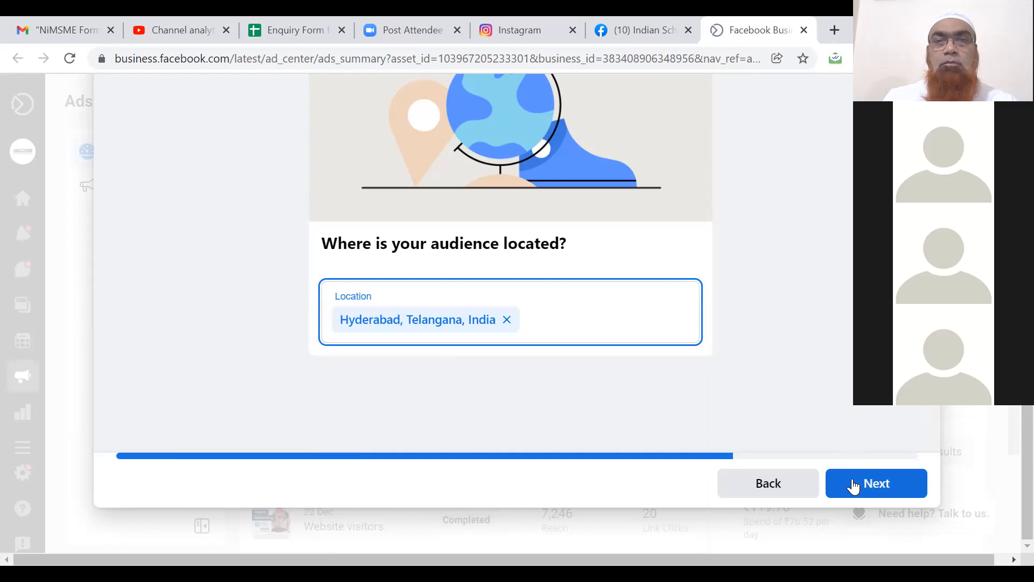
left_click(853, 485)
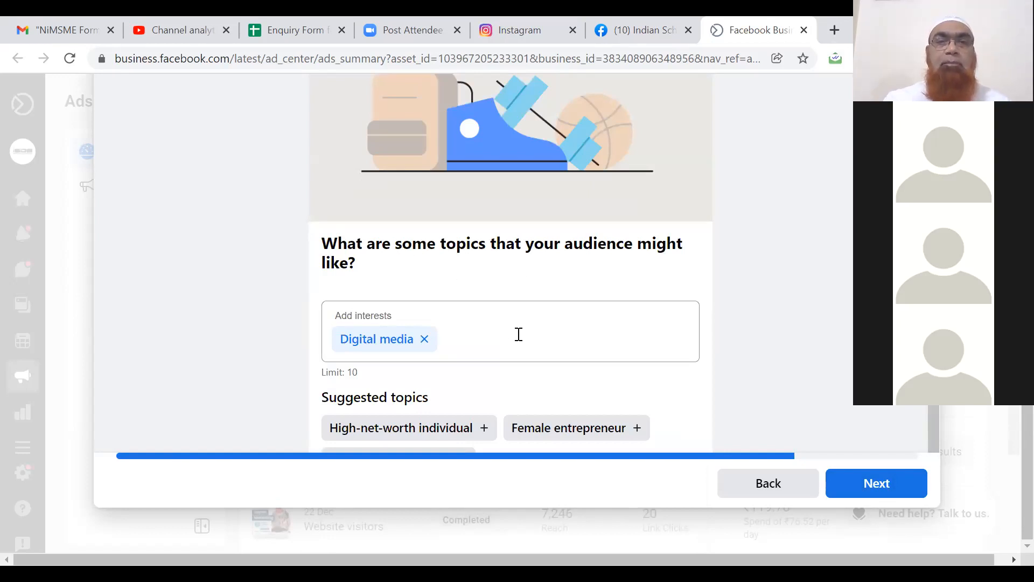
Add Business and Entrepreneurship to the audience interests alongside Digital media.
left_click(519, 334)
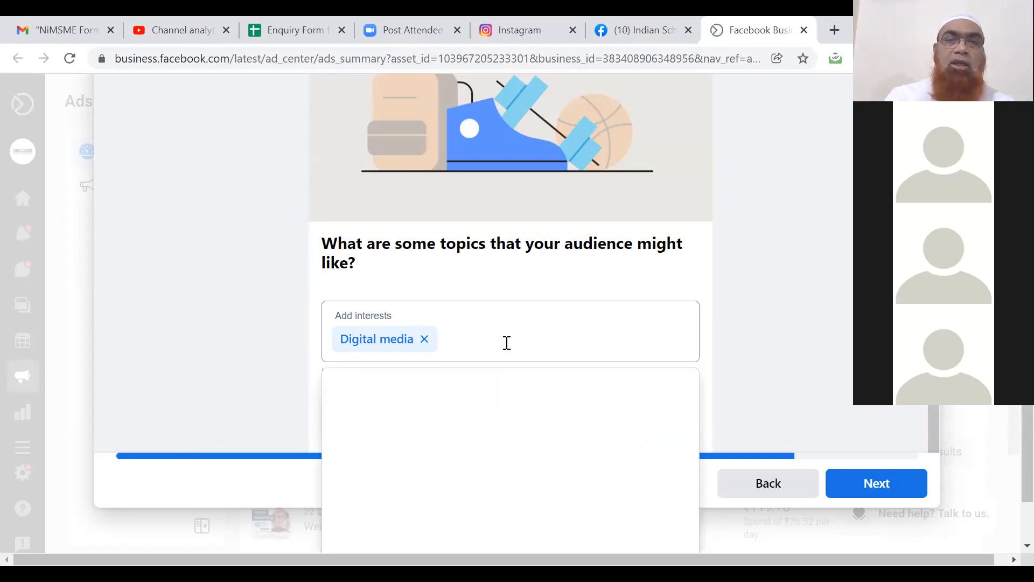
type("Bus")
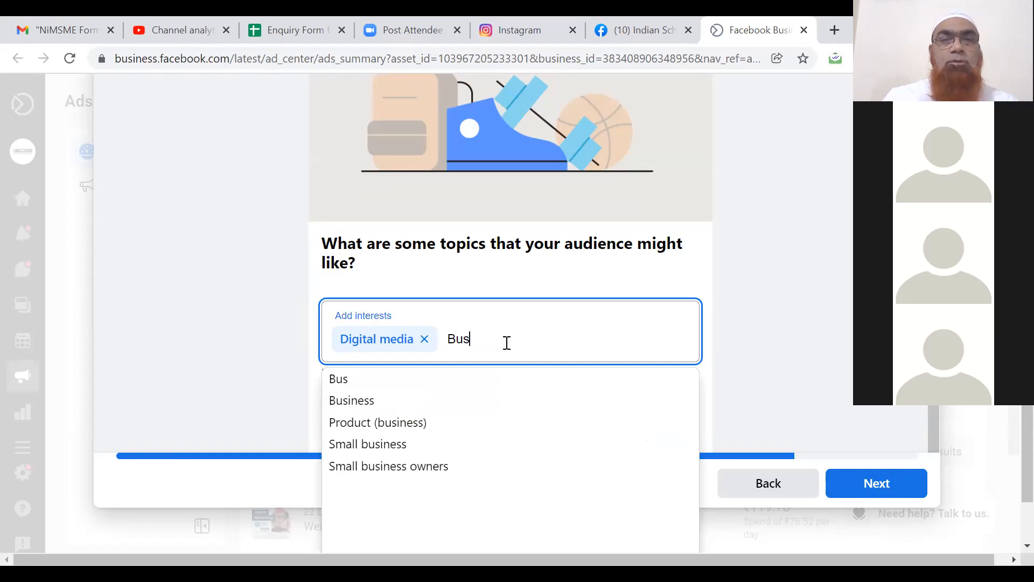
left_click(378, 401)
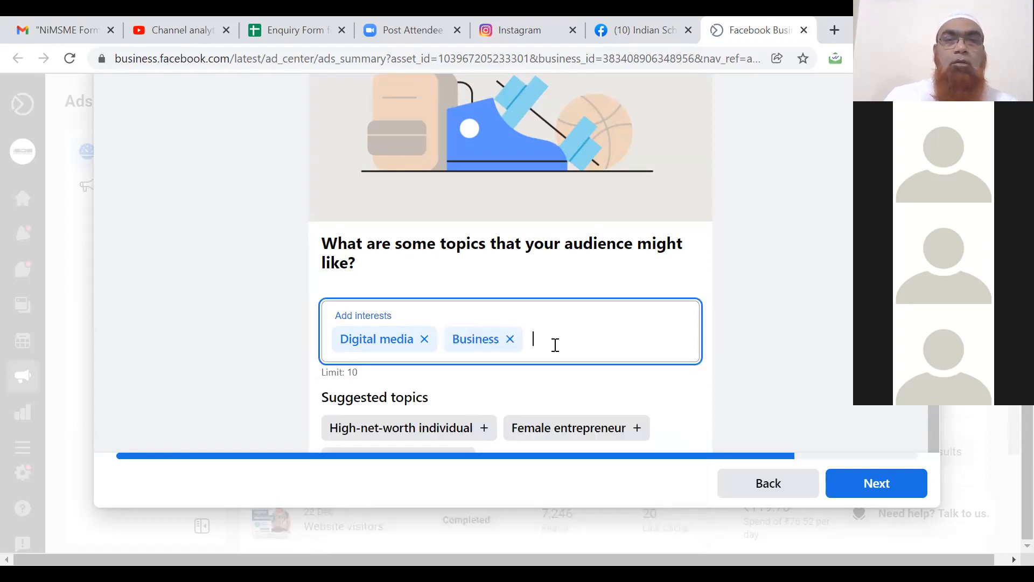
type("En")
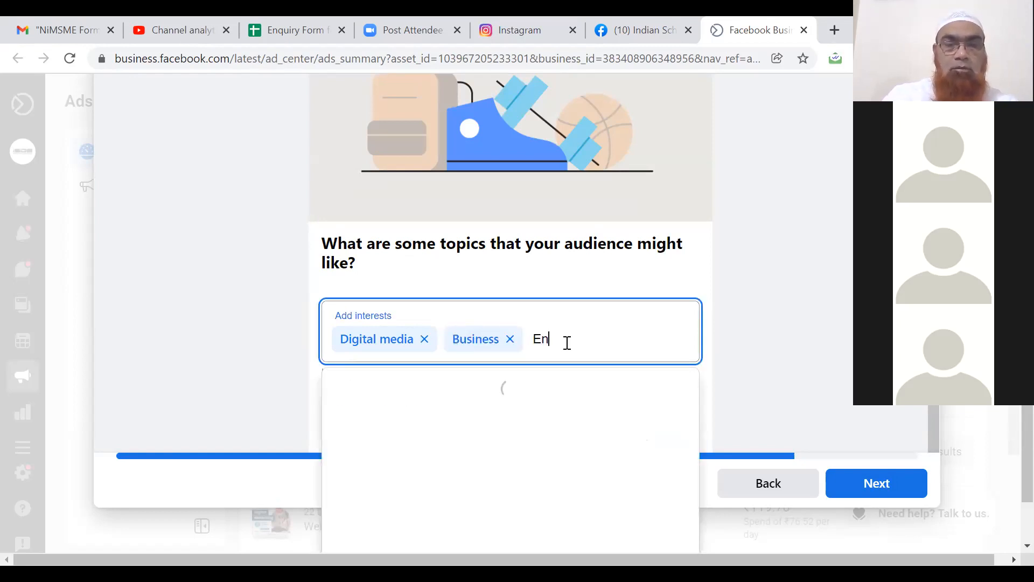
type("trepre")
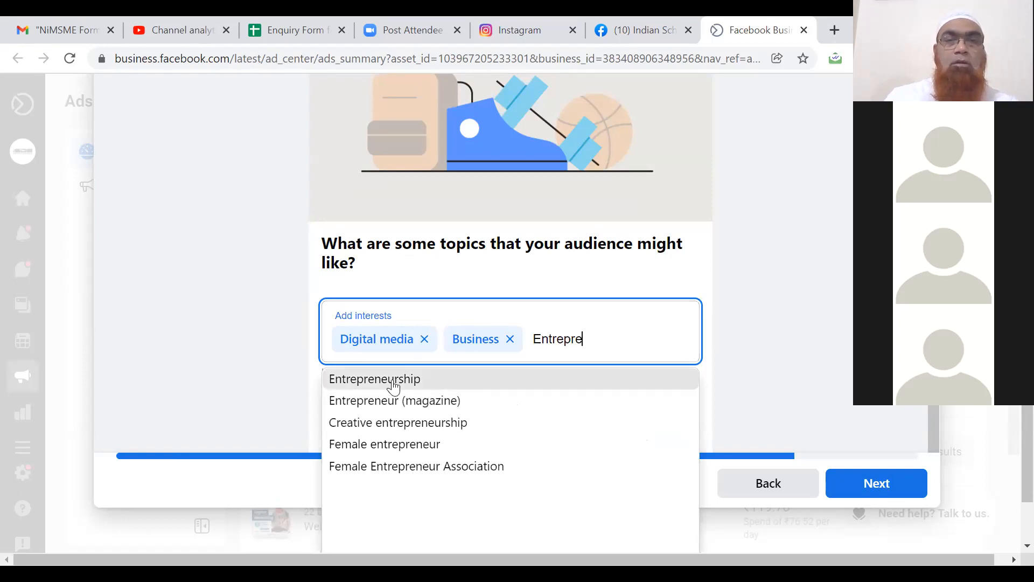
left_click(394, 387)
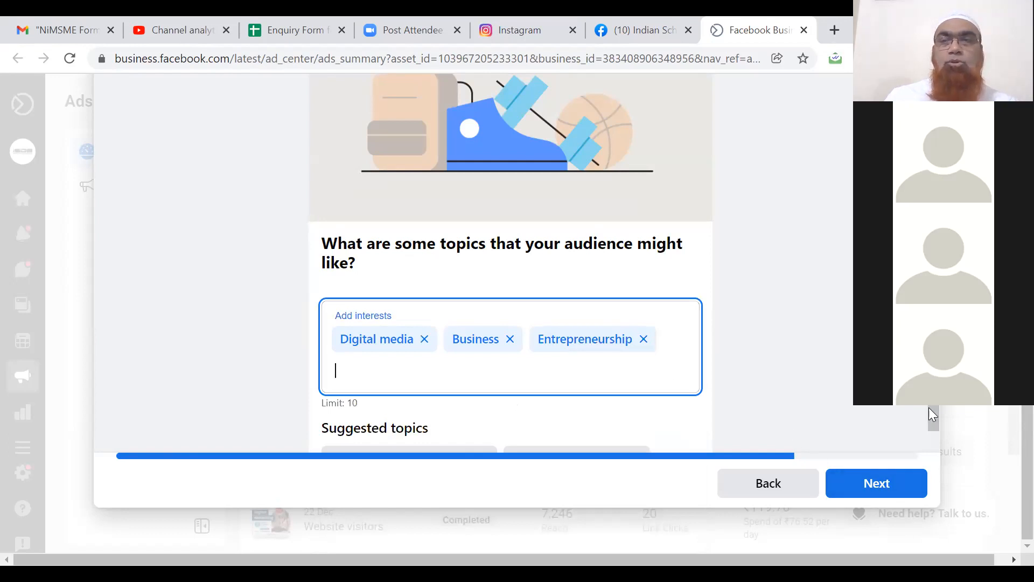
left_click(866, 484)
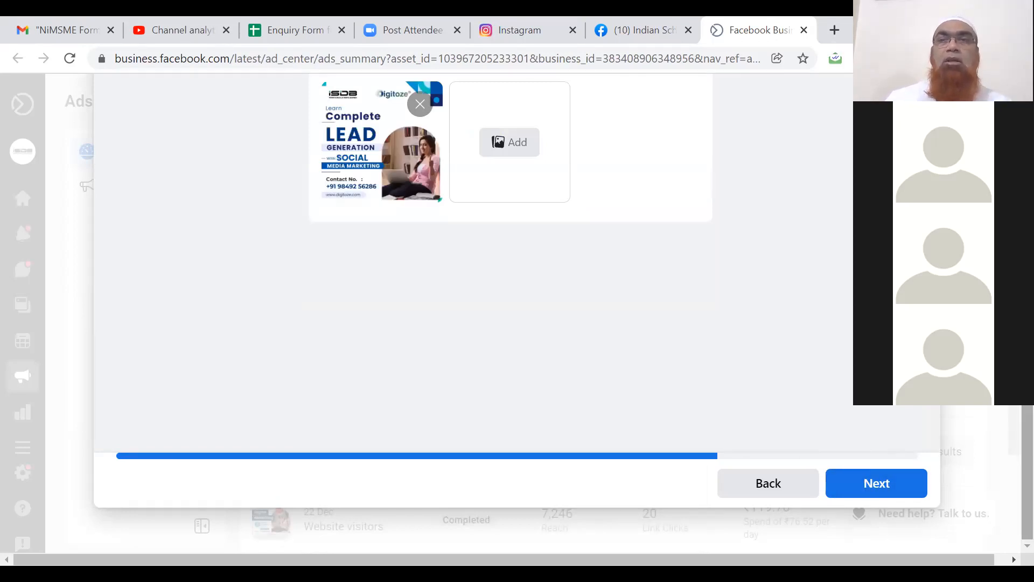
Add Business DIGITALLY, the 1082 x 1079 image and one more from the media library (4/6 selected).
right_click(766, 277)
left_click_drag(1027, 529, 1028, 416)
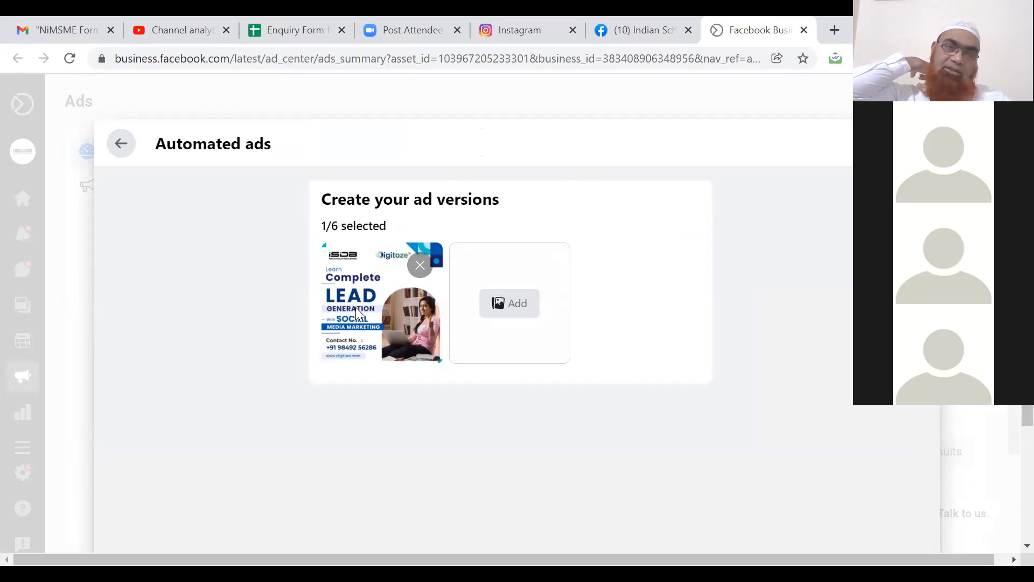
left_click(504, 313)
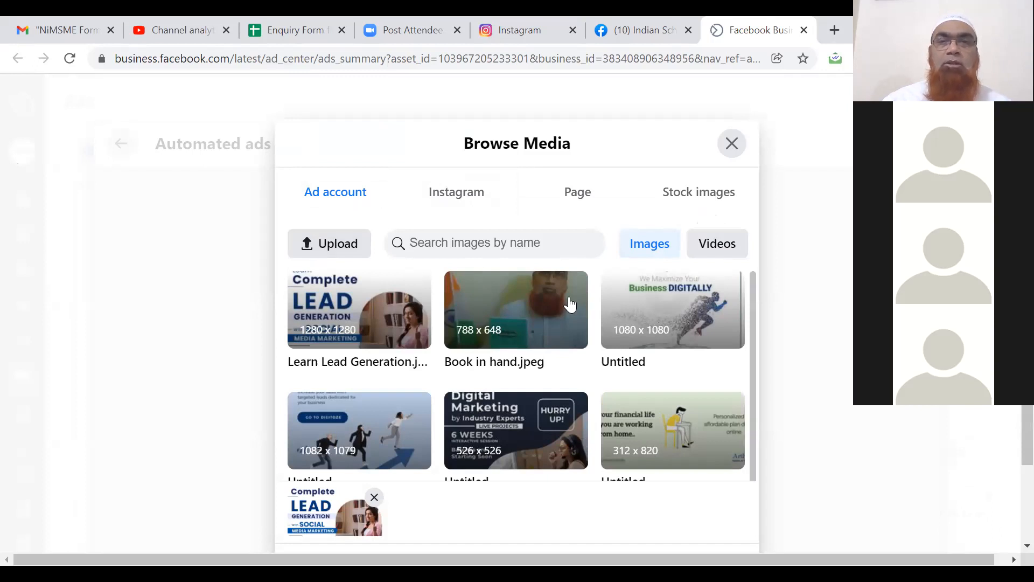
left_click(649, 315)
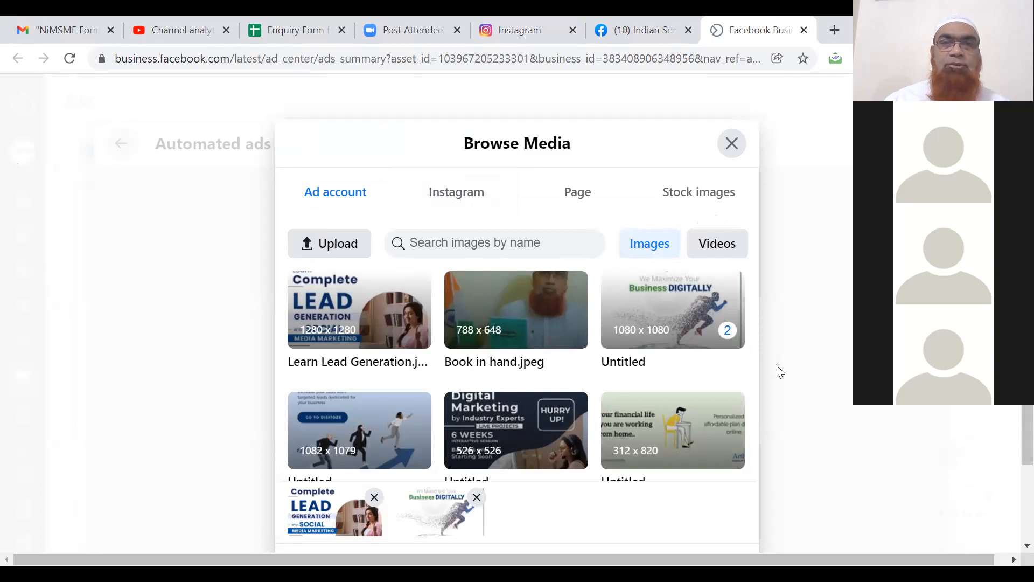
left_click_drag(752, 364, 755, 400)
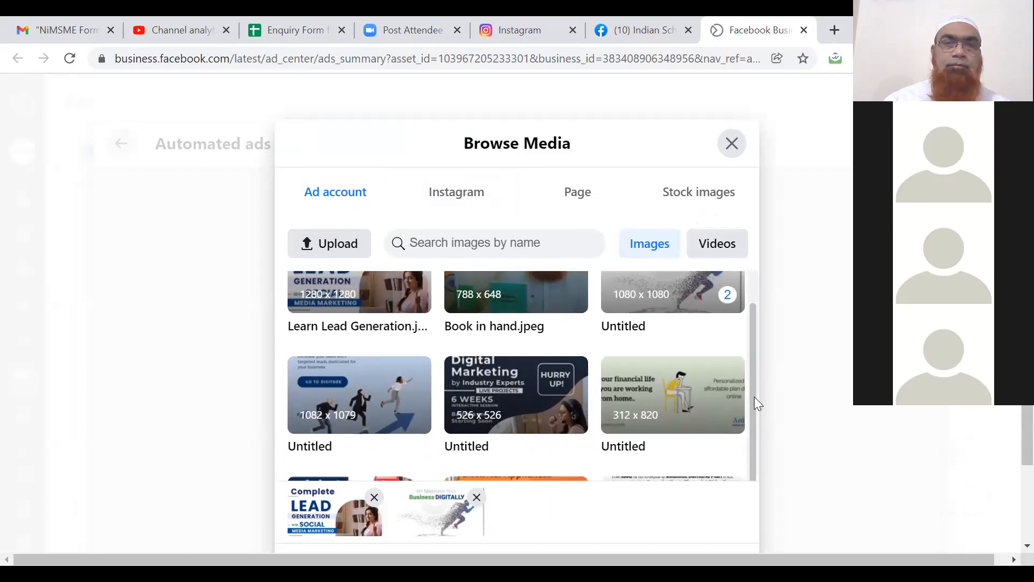
left_click(364, 413)
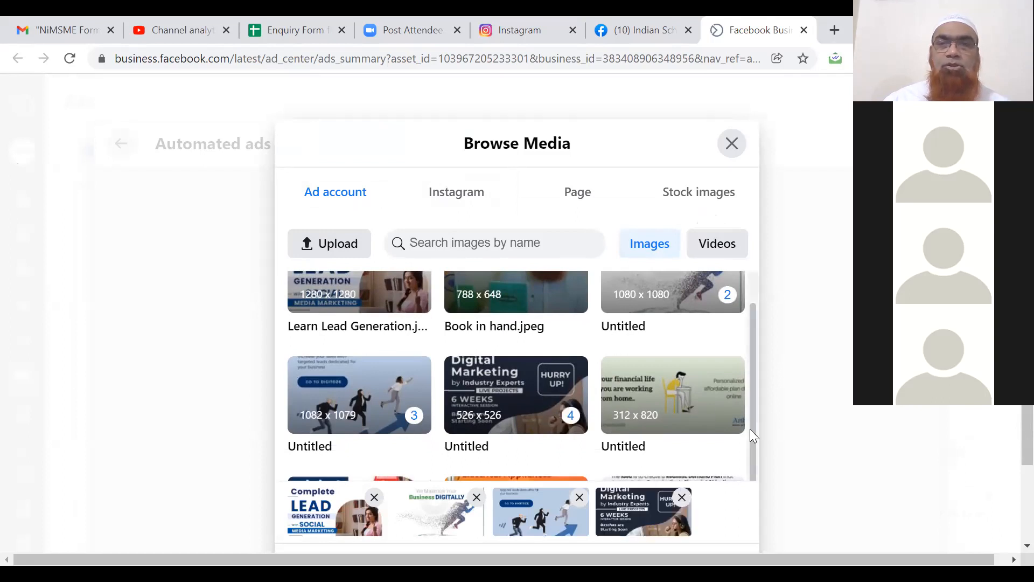
scroll(750, 429, "down", 1)
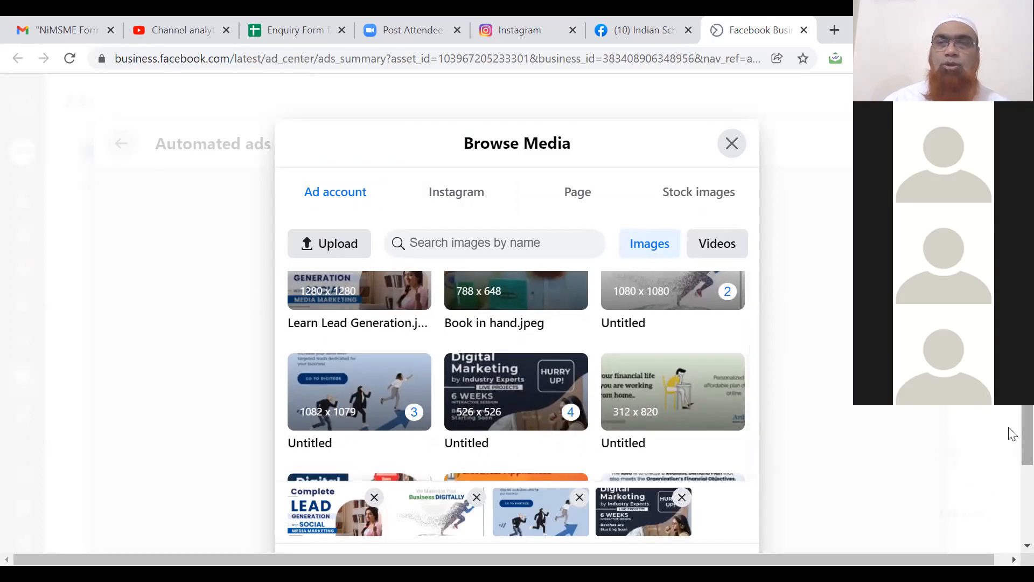
scroll(1007, 474, "down", 2)
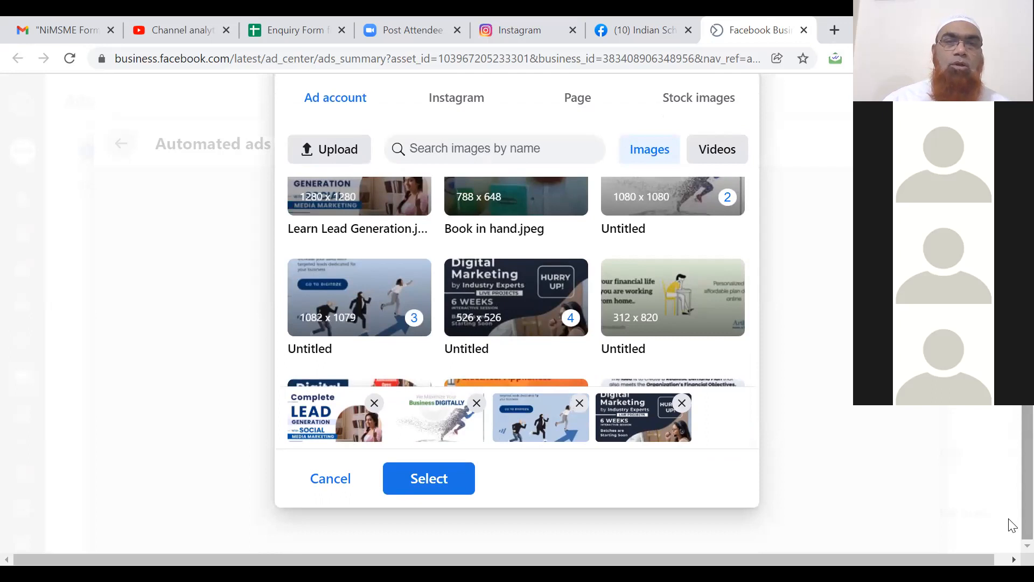
left_click(429, 478)
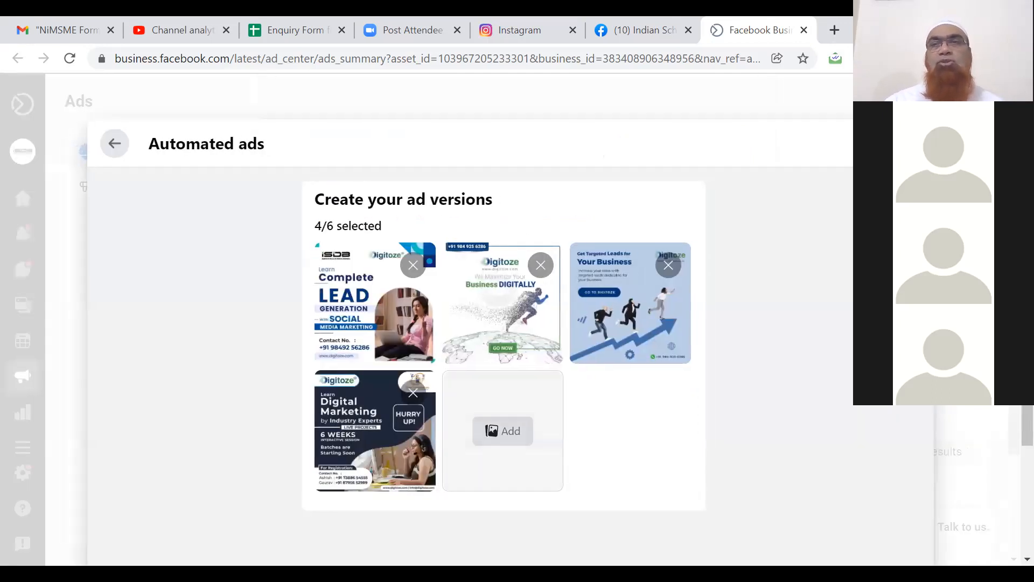
scroll(1011, 413, "down", 3)
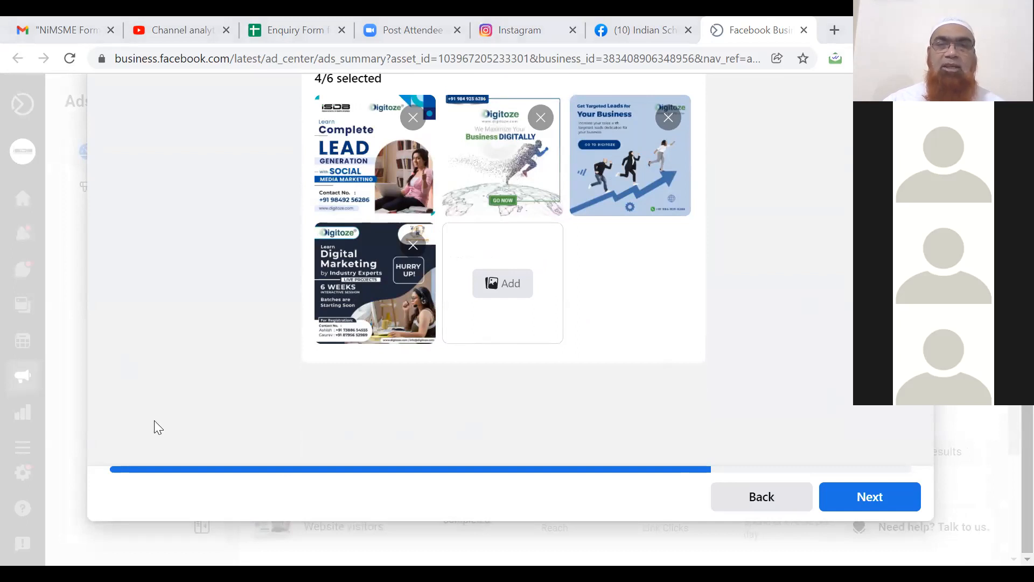
left_click(872, 503)
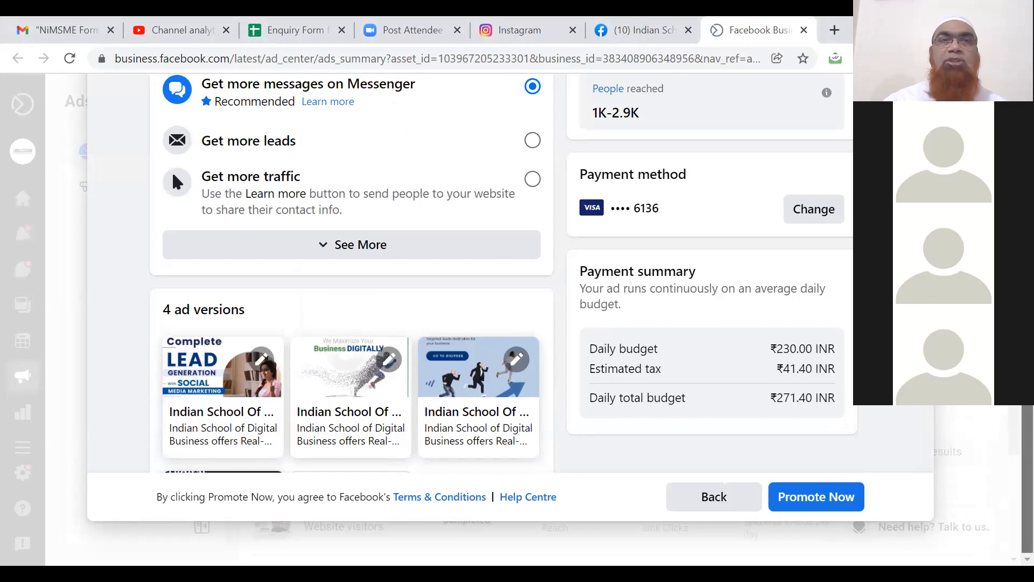
scroll(484, 196, "up", 3)
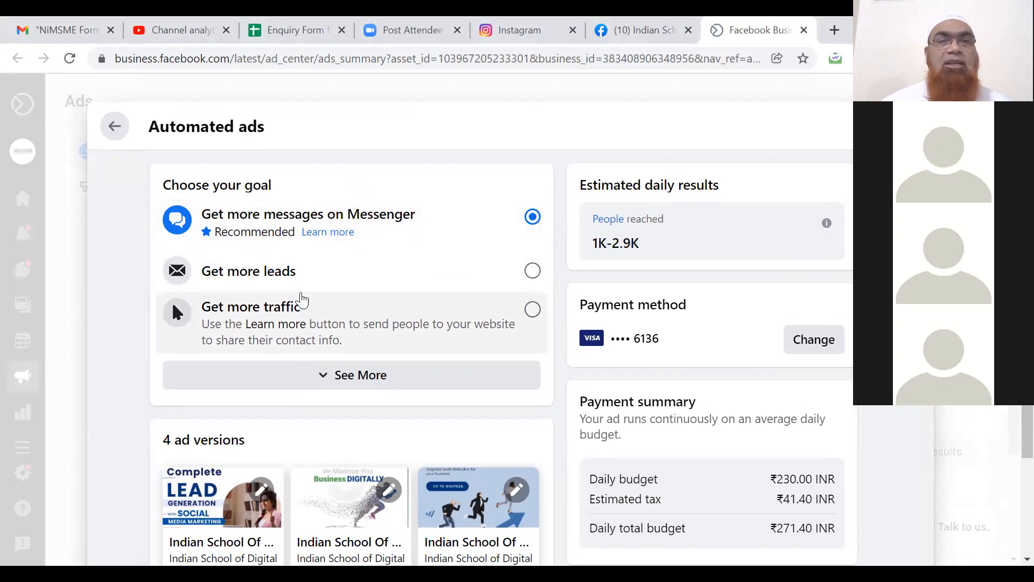
left_click(329, 389)
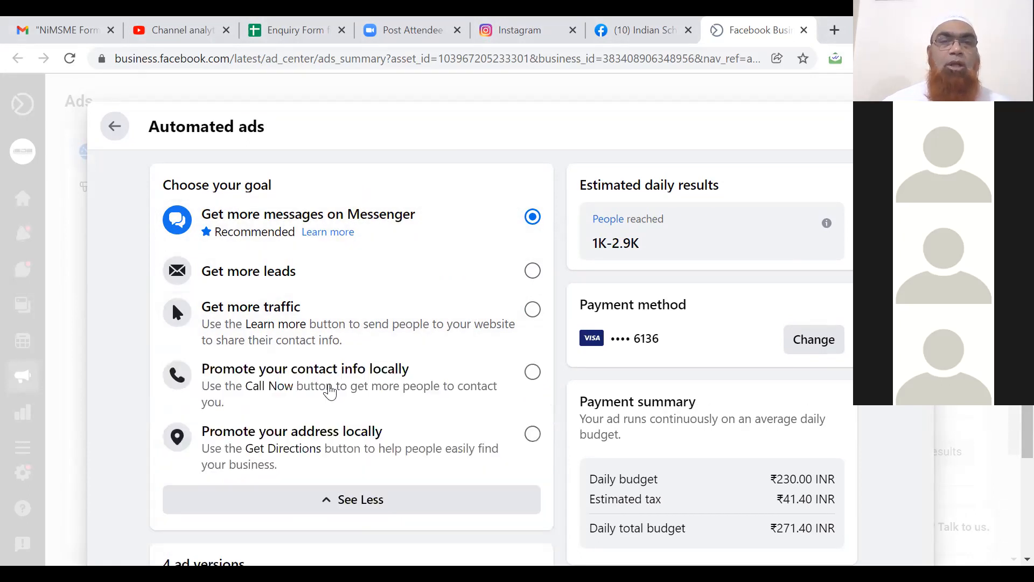
scroll(350, 361, "down", 3)
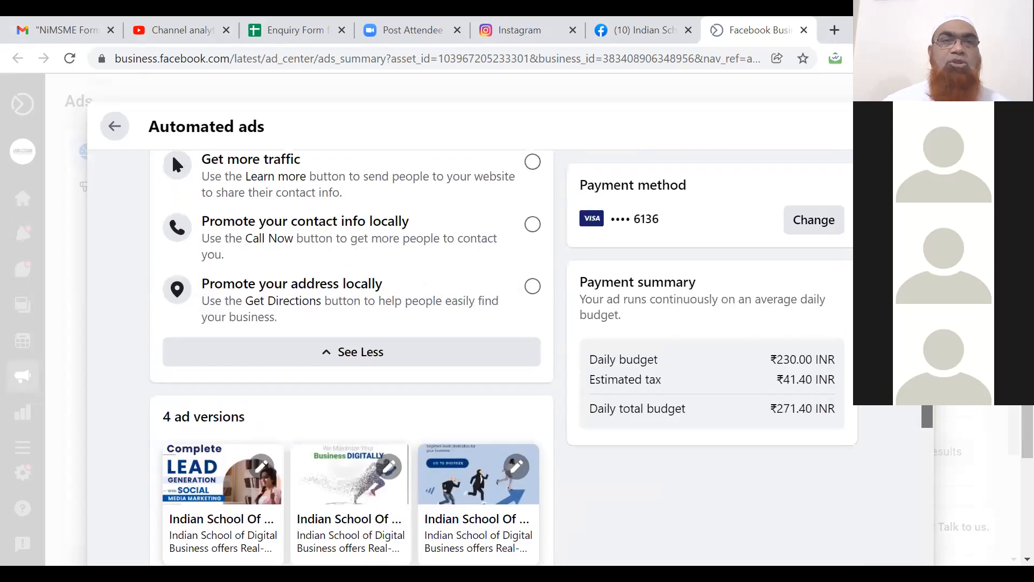
scroll(350, 323, "up", 3)
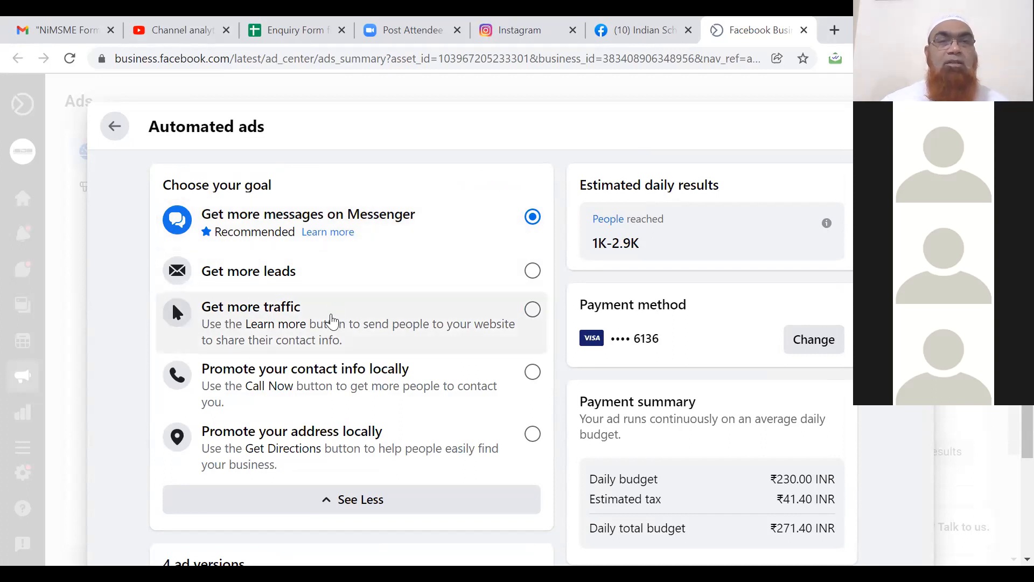
left_click(332, 320)
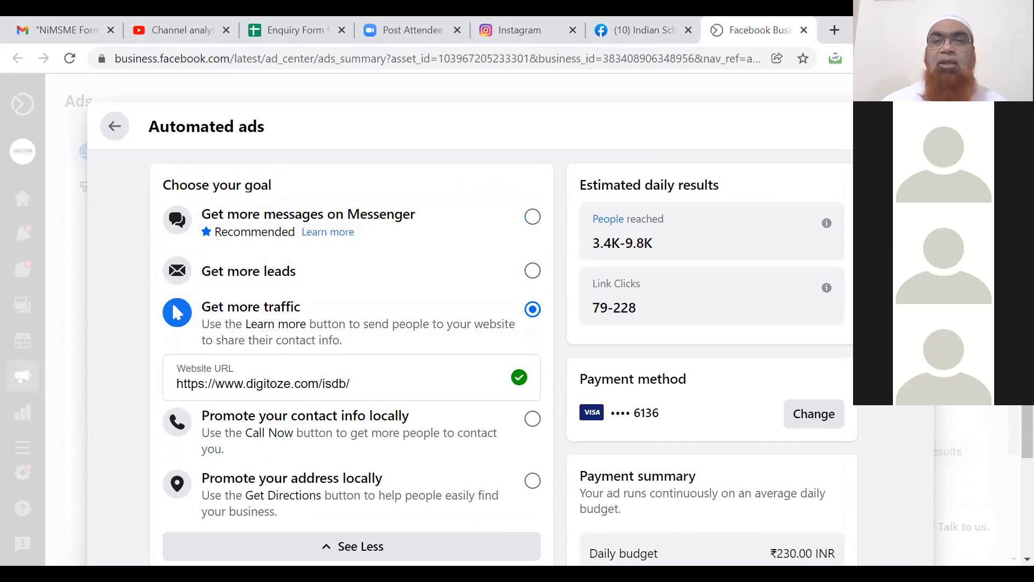
scroll(351, 355, "down", 10)
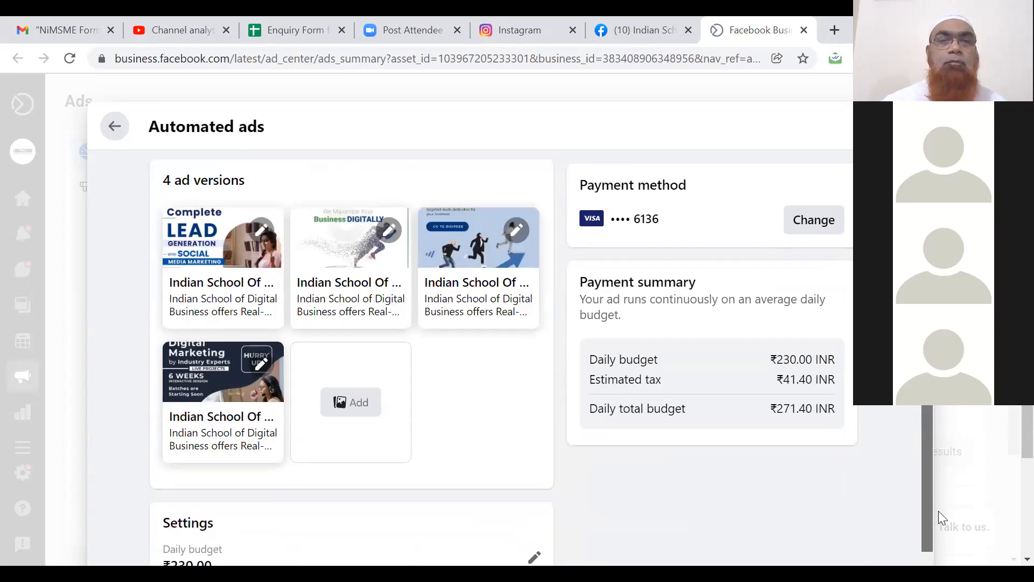
left_click_drag(927, 509, 927, 377)
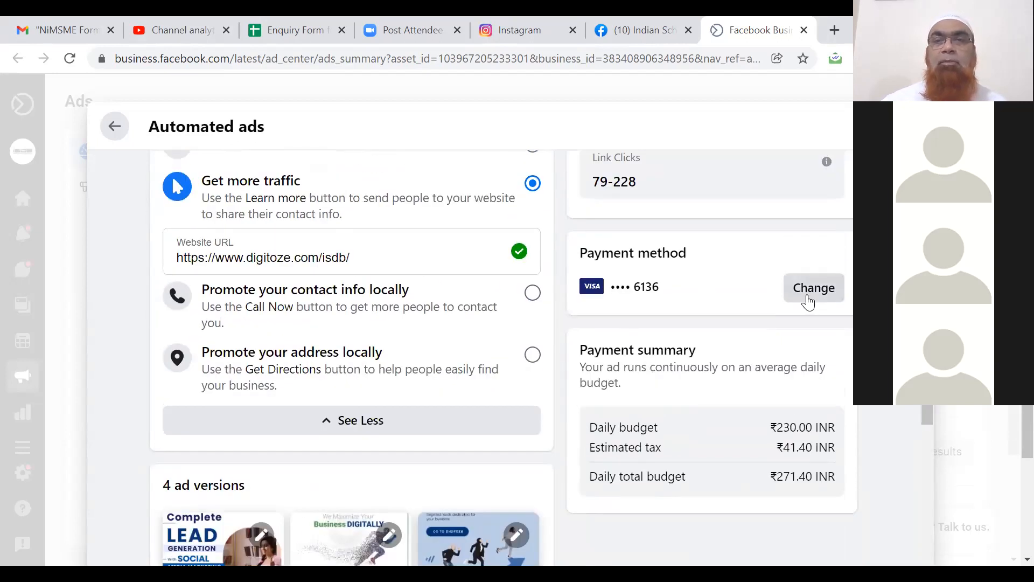
left_click(809, 291)
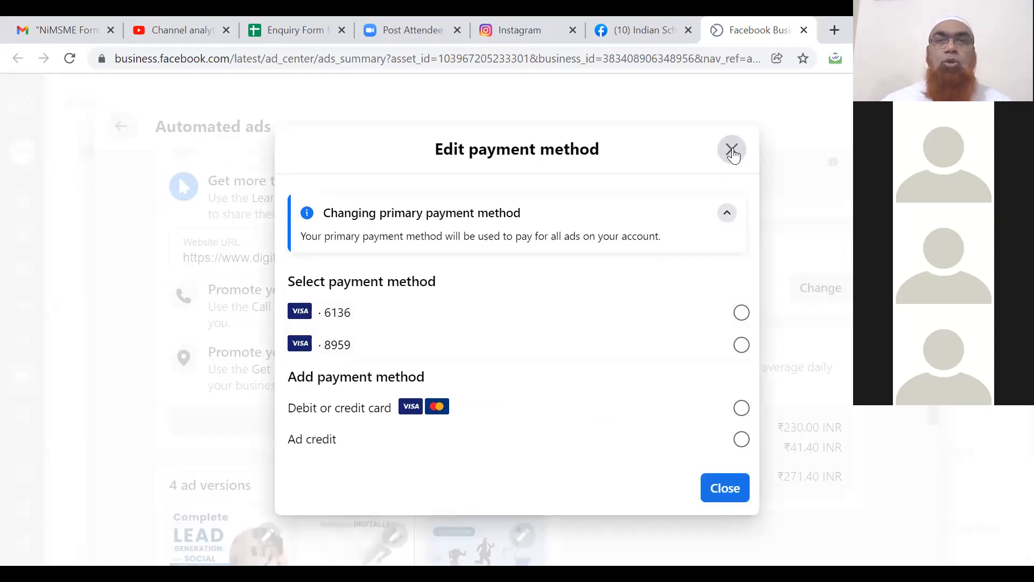
left_click(732, 151)
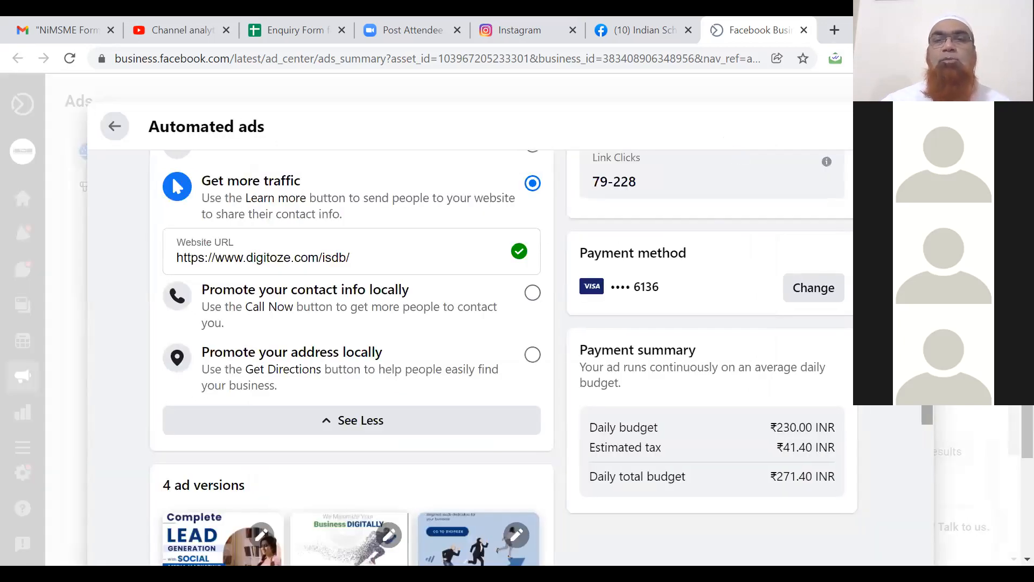
scroll(352, 355, "down", 4)
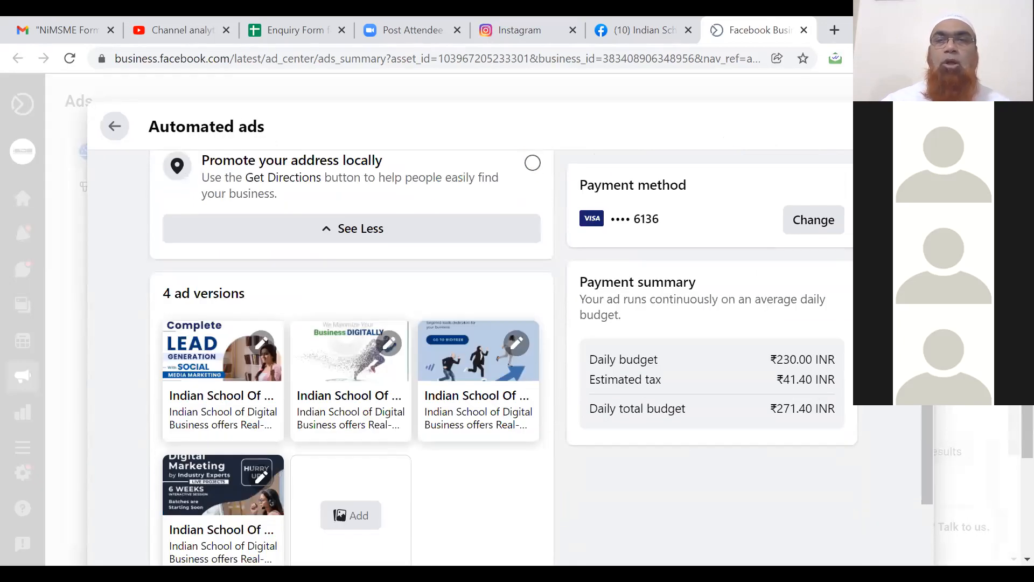
scroll(1008, 474, "down", 2)
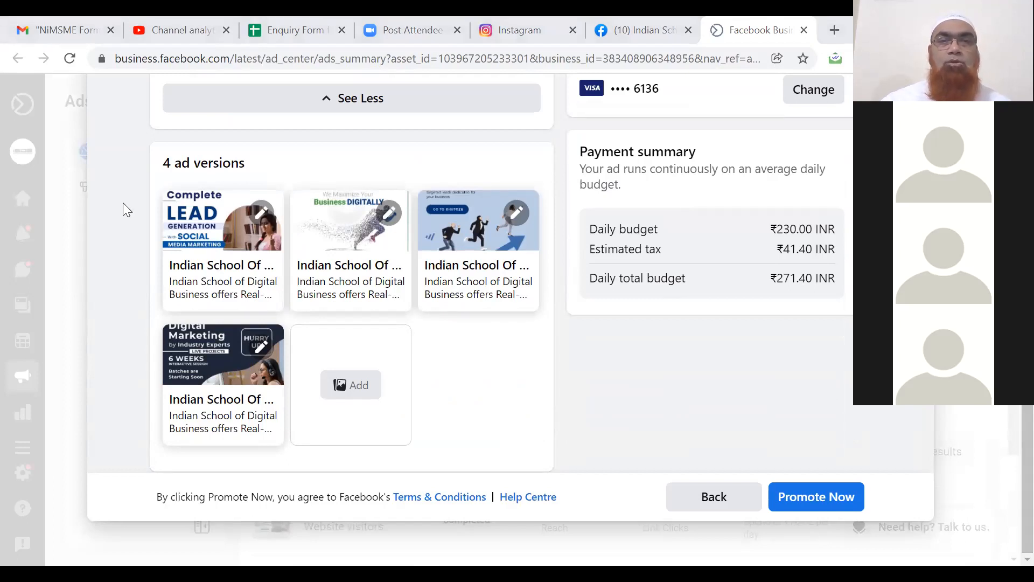
Submit the automated ad with Promote Now, then return to the Ads summary via Go to Ad Centre.
left_click(805, 502)
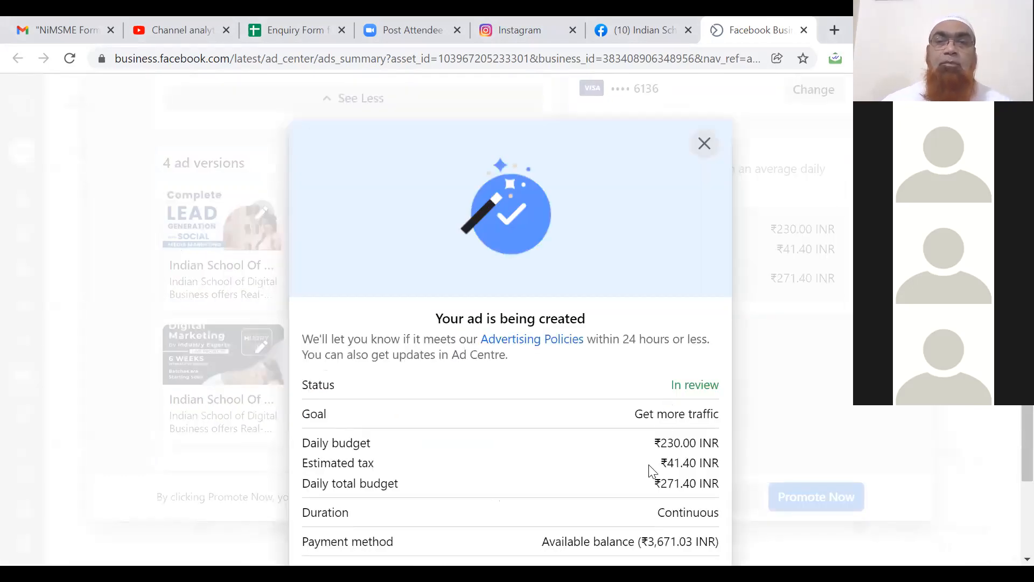
scroll(649, 468, "down", 2)
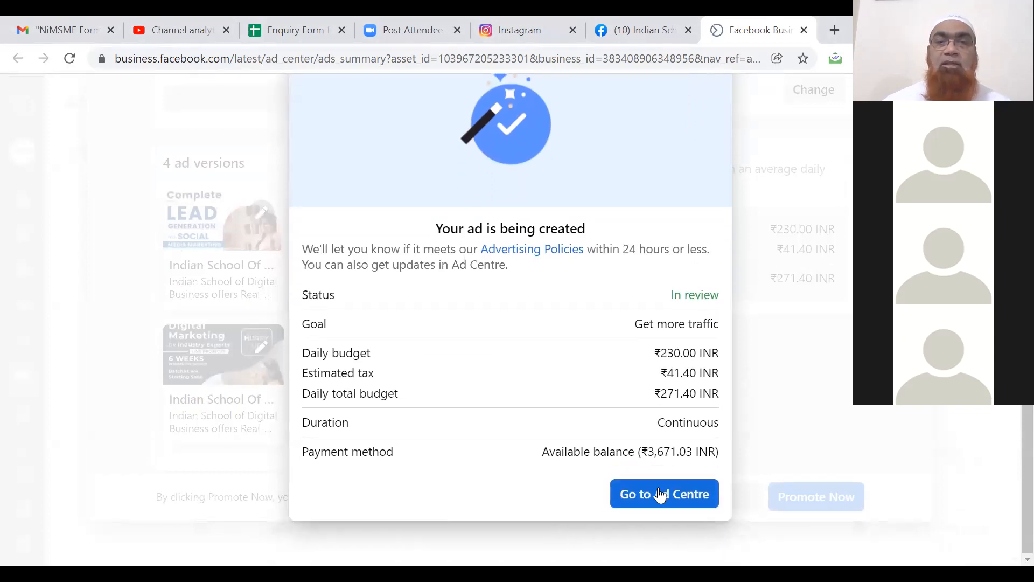
left_click(662, 495)
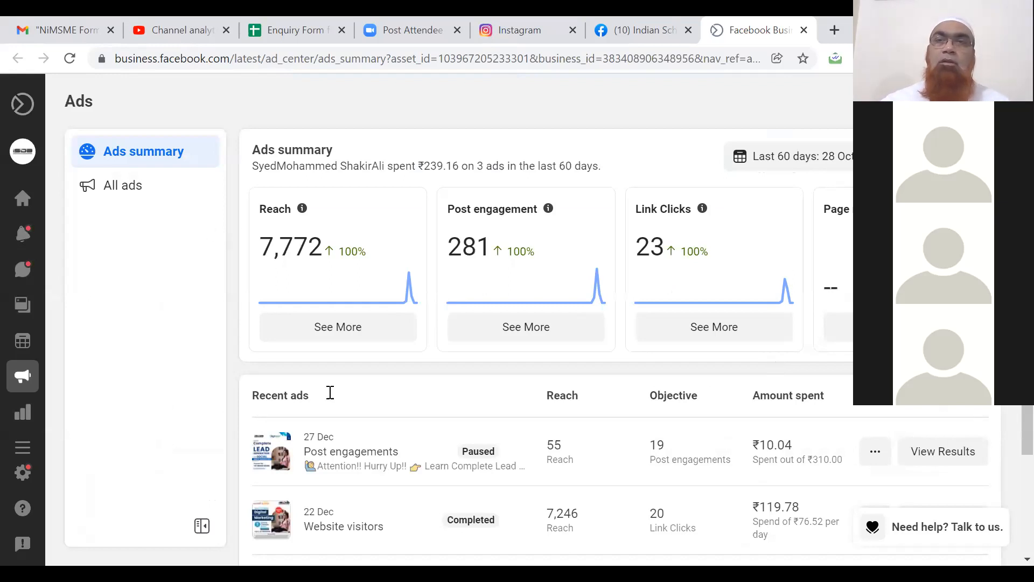
mouse_move(18, 302)
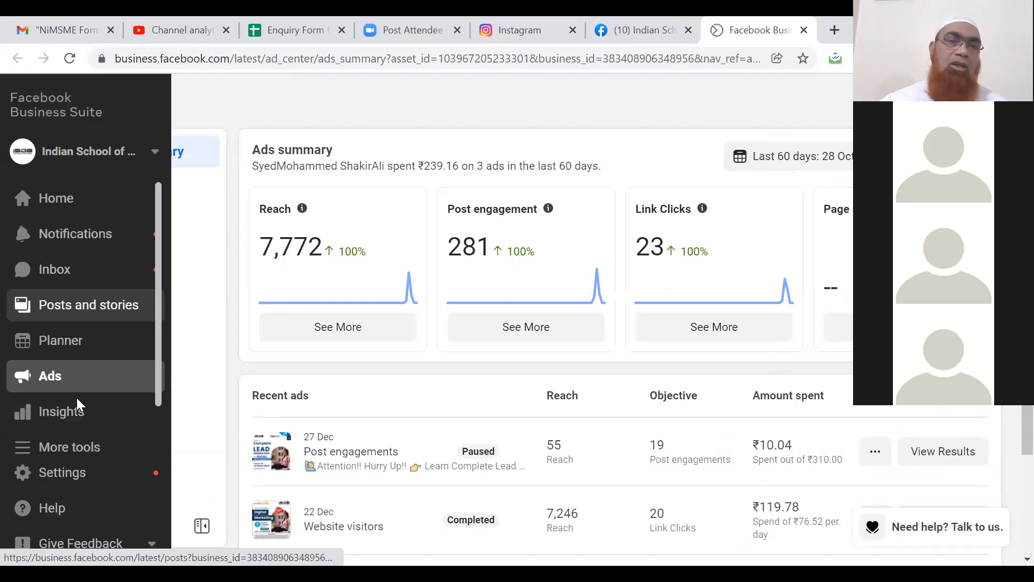
Launch Ads Manager from the More tools list in the left sidebar.
left_click(85, 454)
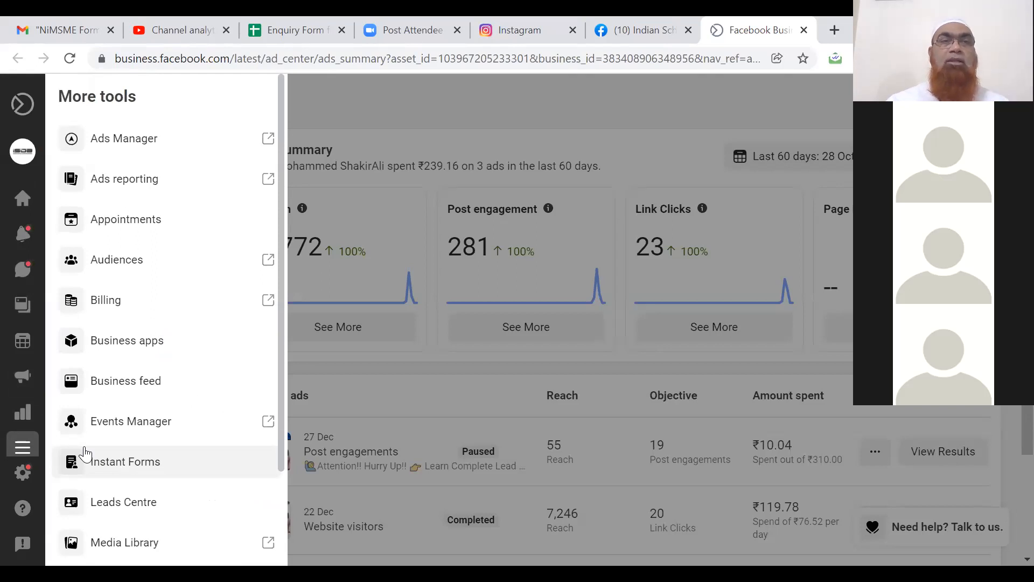
left_click(112, 140)
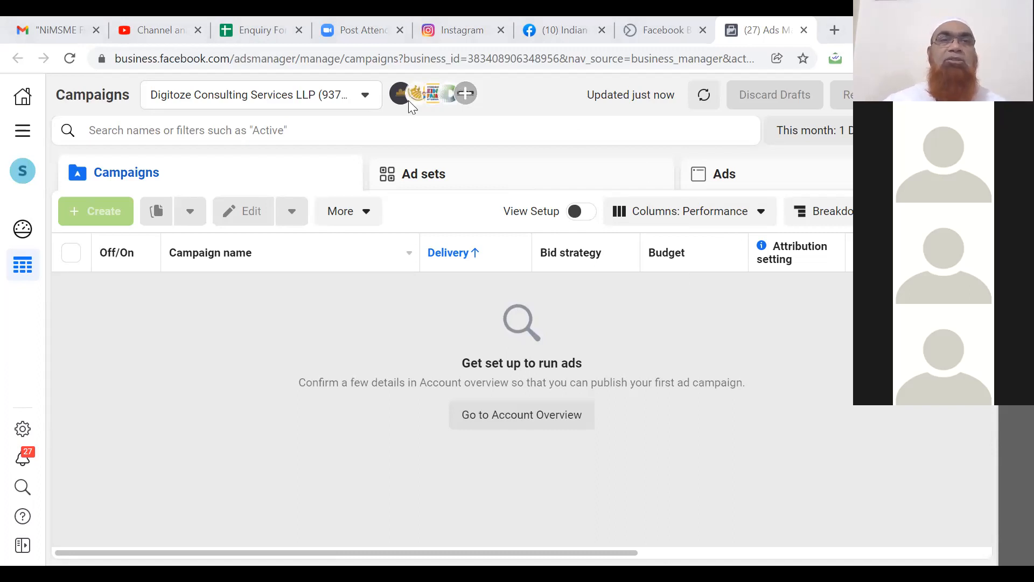
Switch to the other personal ad account with 23 campaigns and begin a new campaign.
left_click(366, 98)
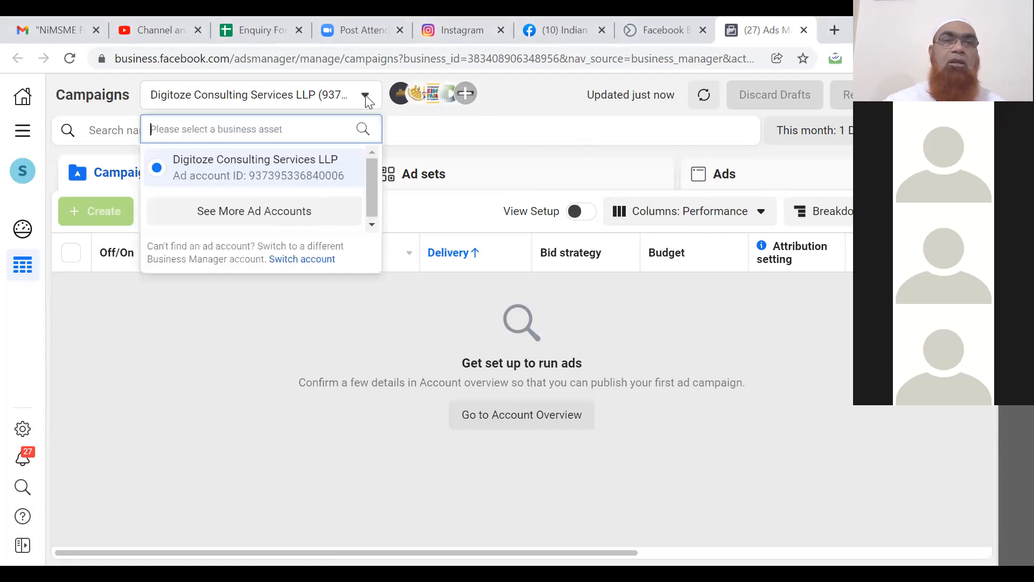
left_click(272, 212)
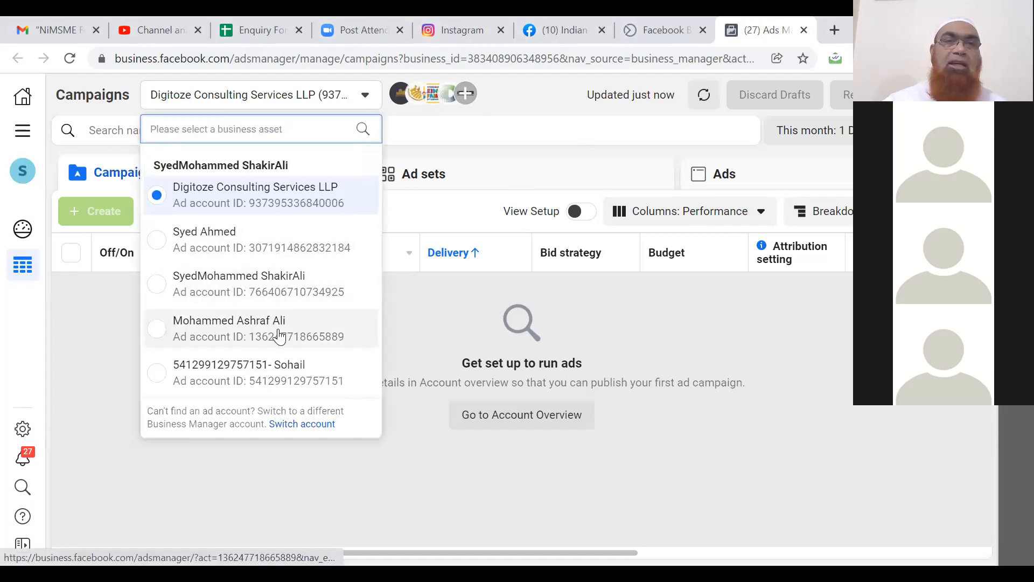
left_click(305, 290)
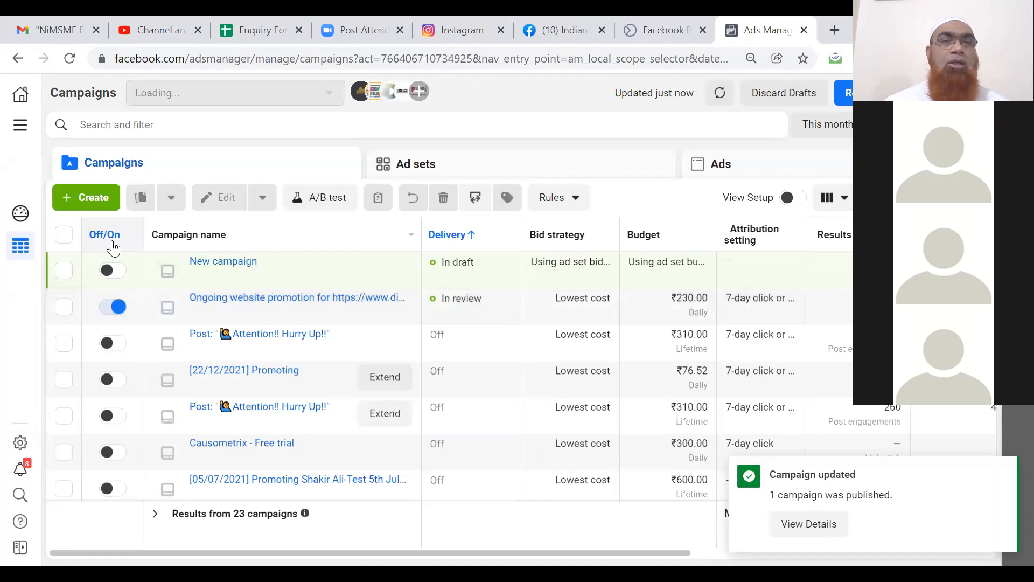
left_click(86, 197)
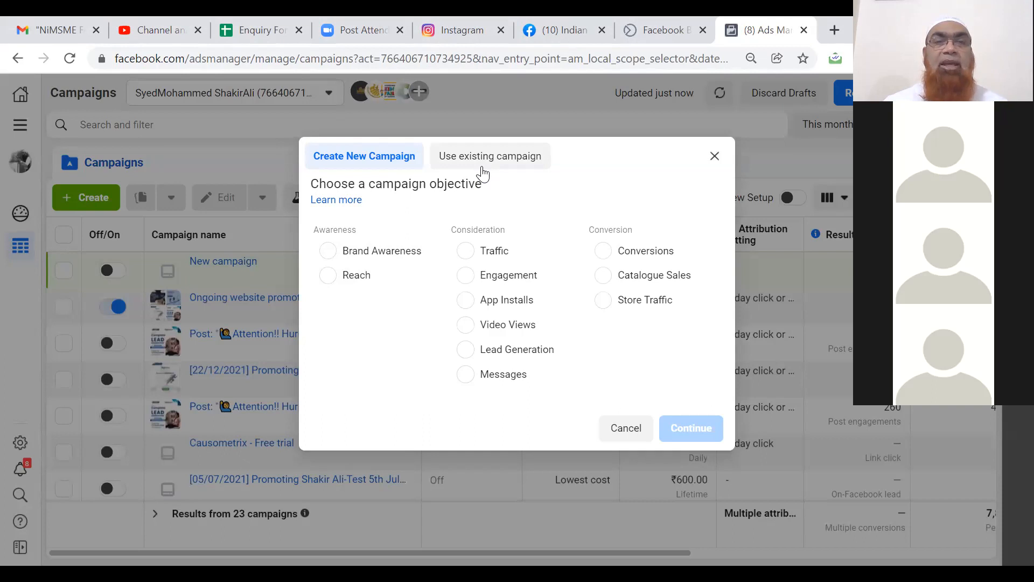
Choose Reach instead of Brand Awareness as the objective and expand the optional naming fields.
left_click(392, 257)
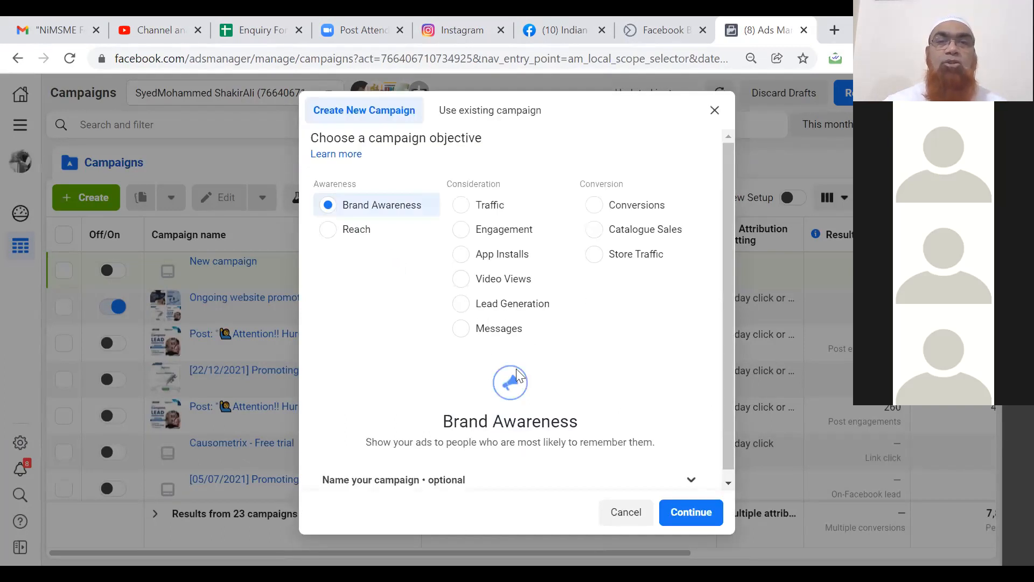
scroll(726, 473, "down", 1)
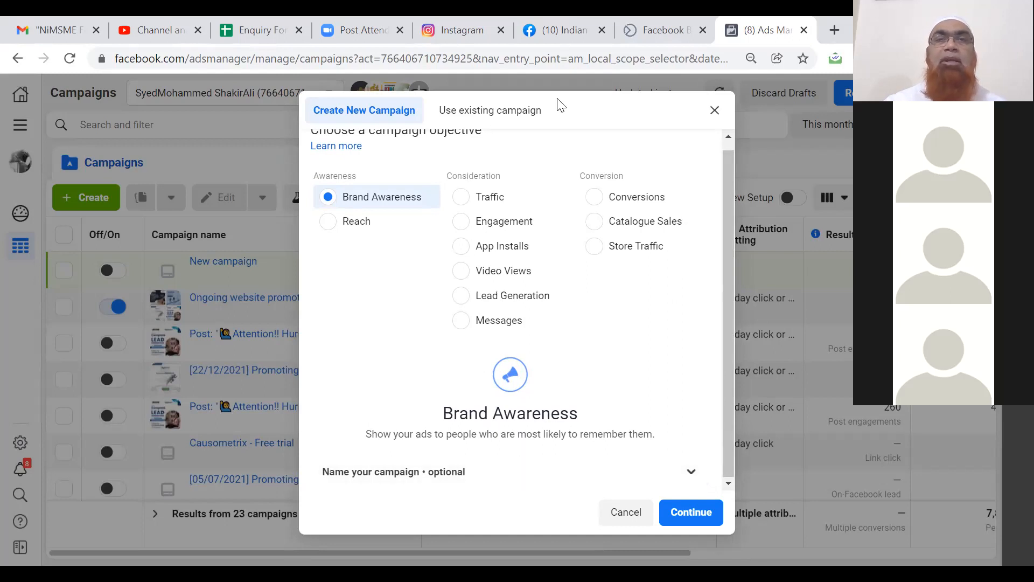
right_click(557, 73)
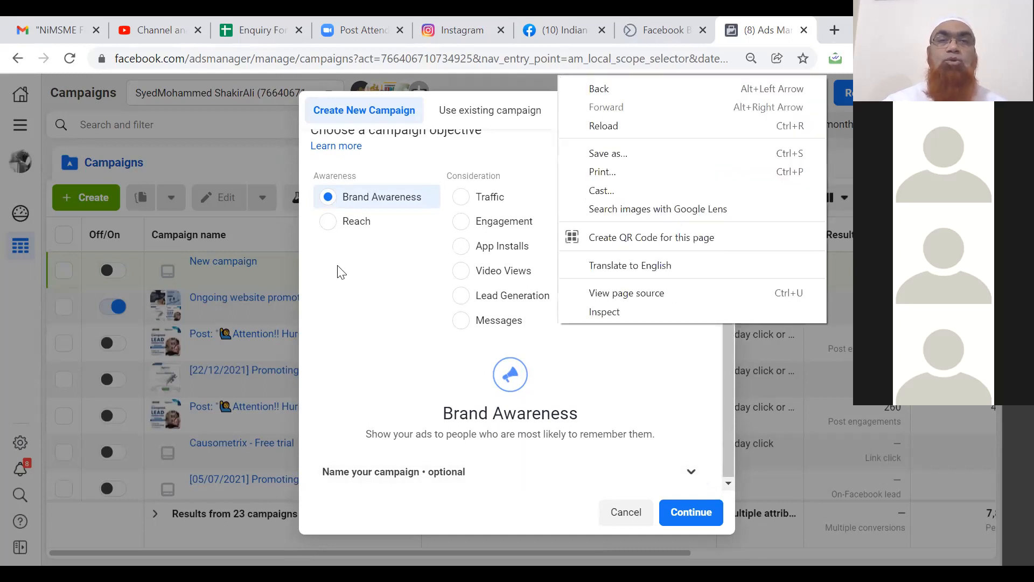
left_click(329, 228)
left_click(329, 225)
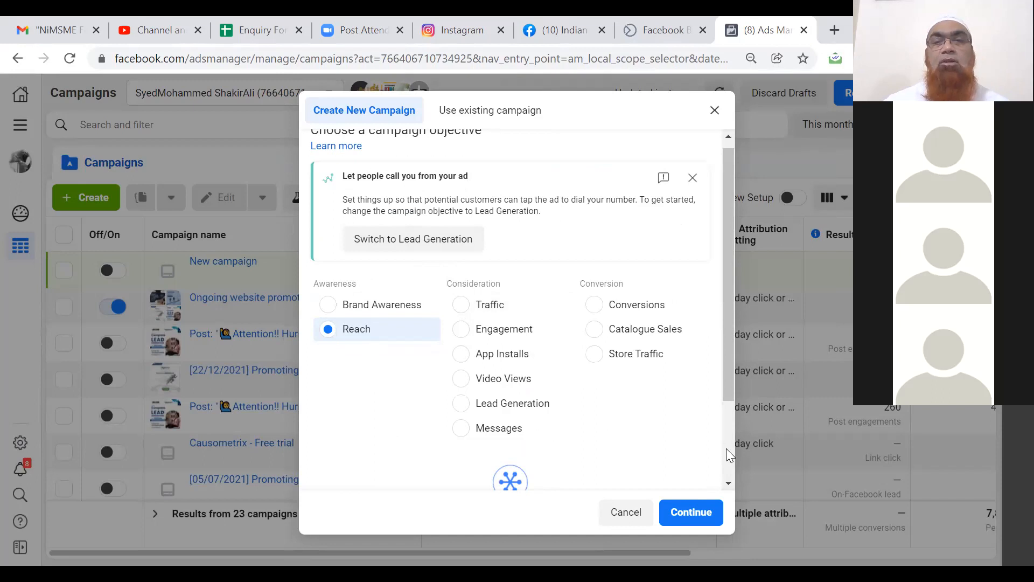
scroll(726, 457, "down", 2)
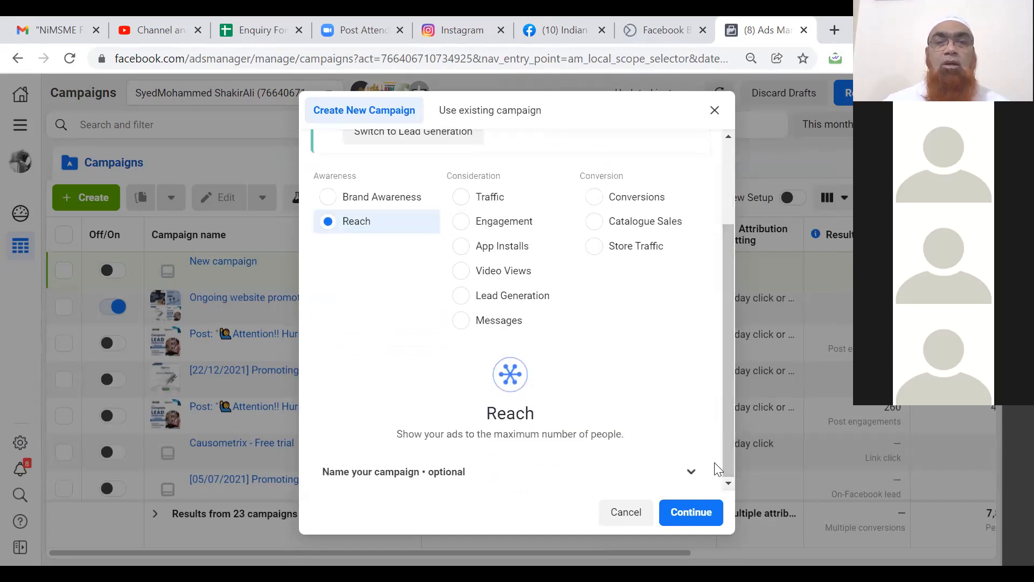
left_click(691, 472)
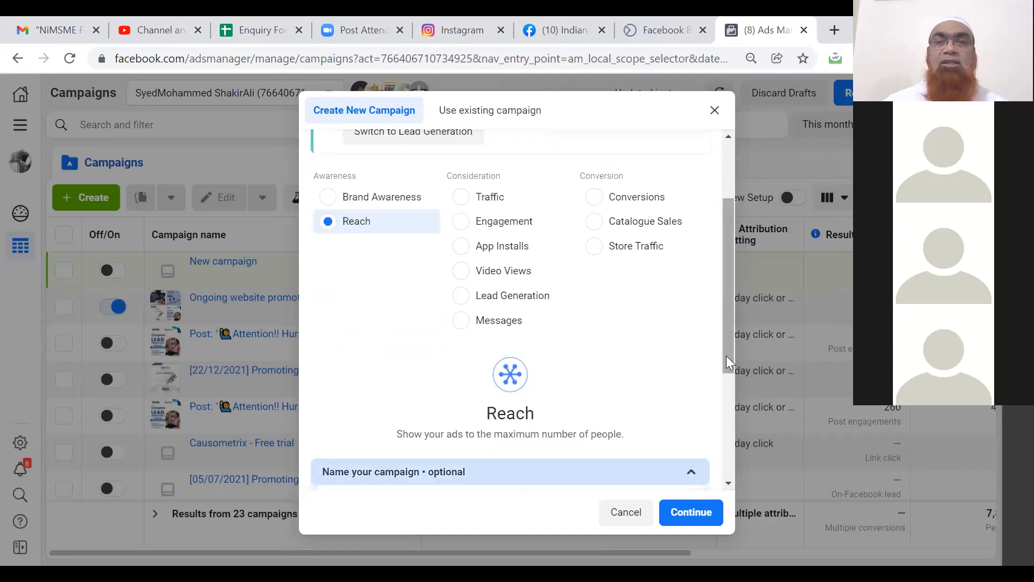
right_click(725, 403)
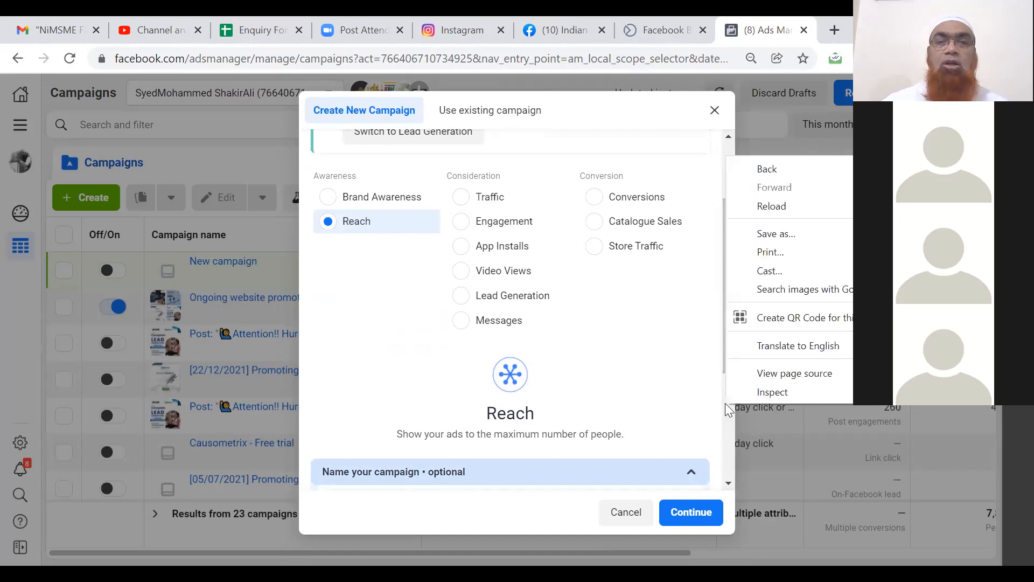
scroll(512, 376, "down", 4)
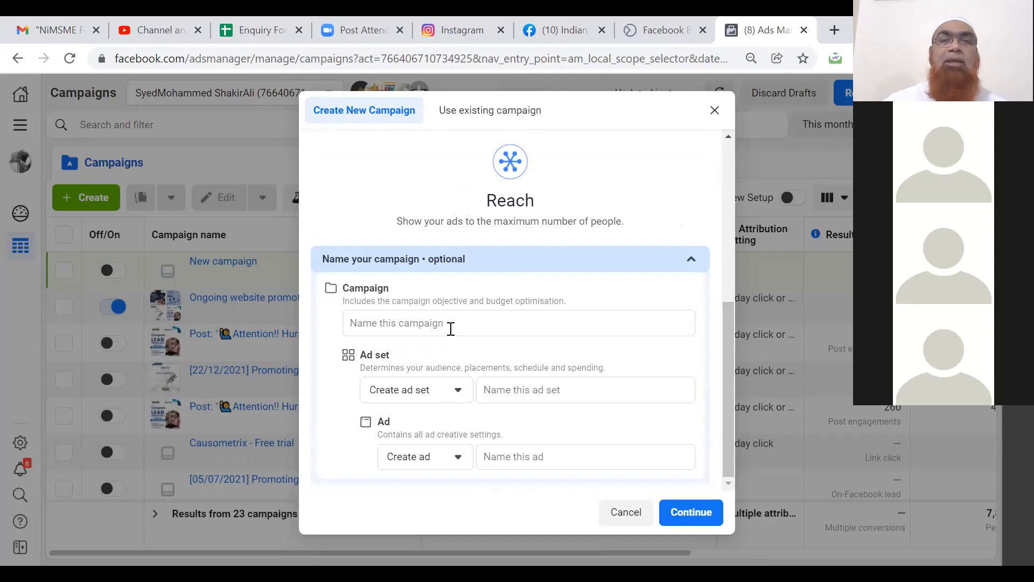
left_click(450, 323)
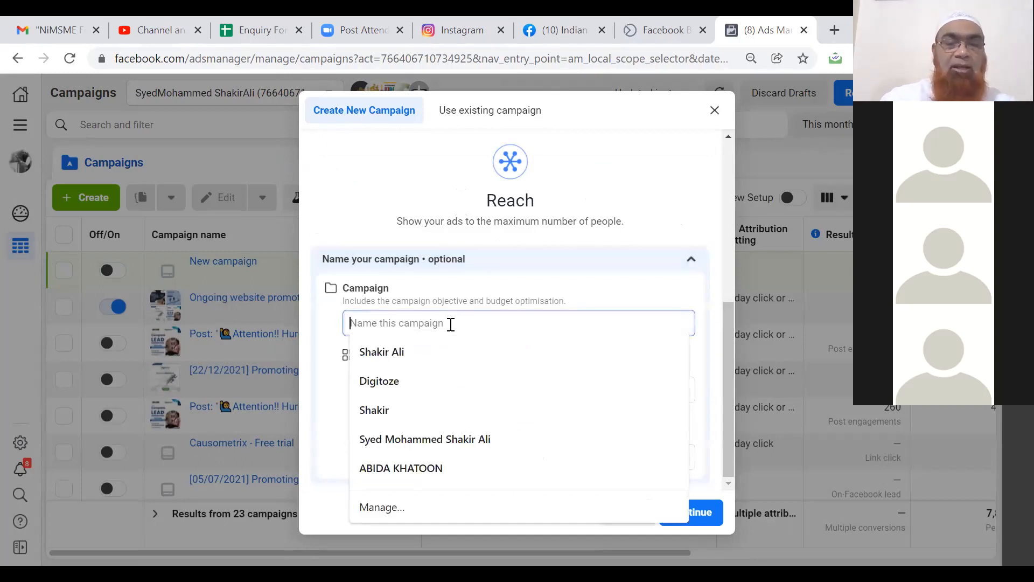
Name the campaign 'Training - ISL'.
type("Tra")
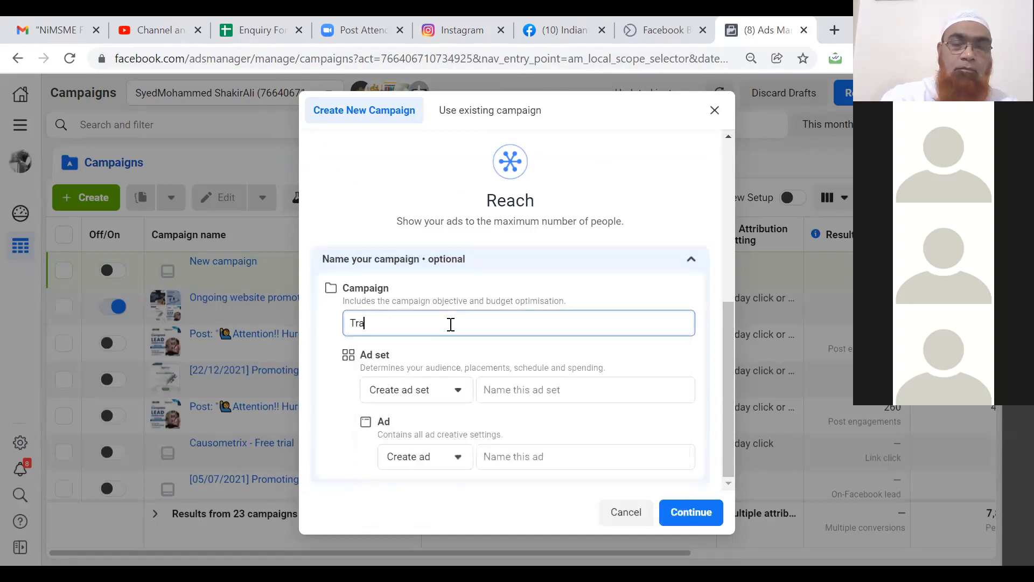
type("ining - ")
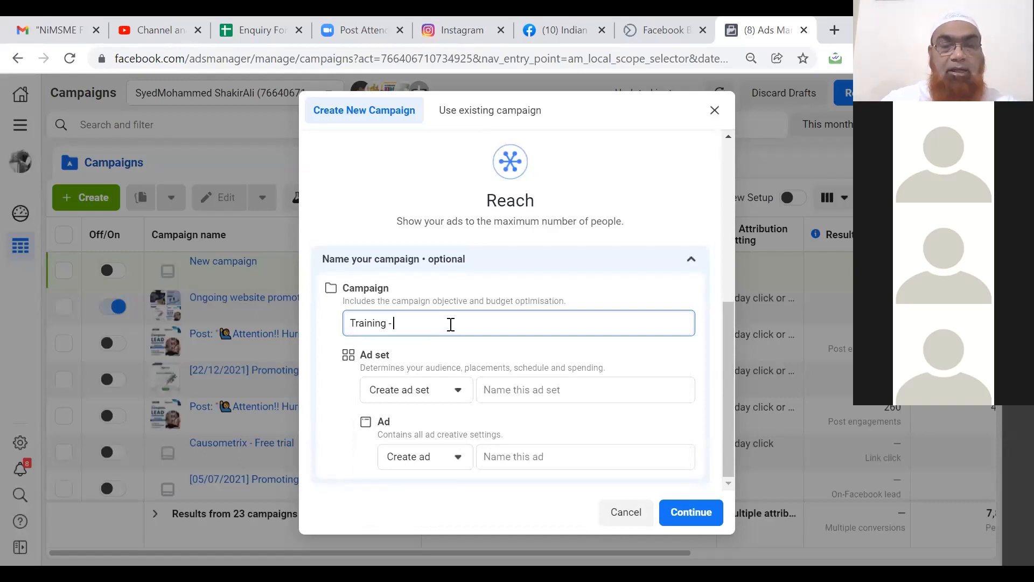
type("ISL")
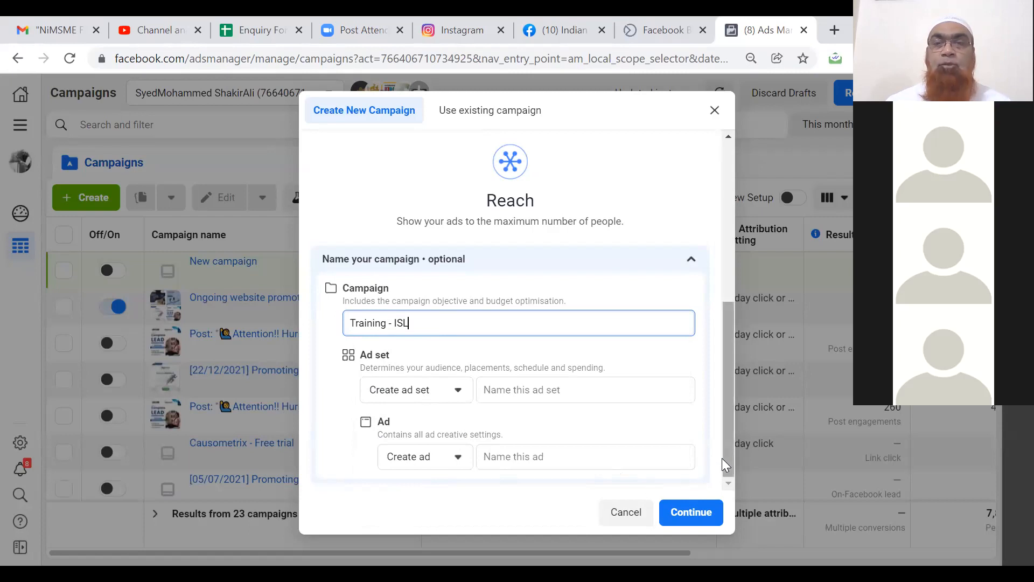
right_click(706, 308)
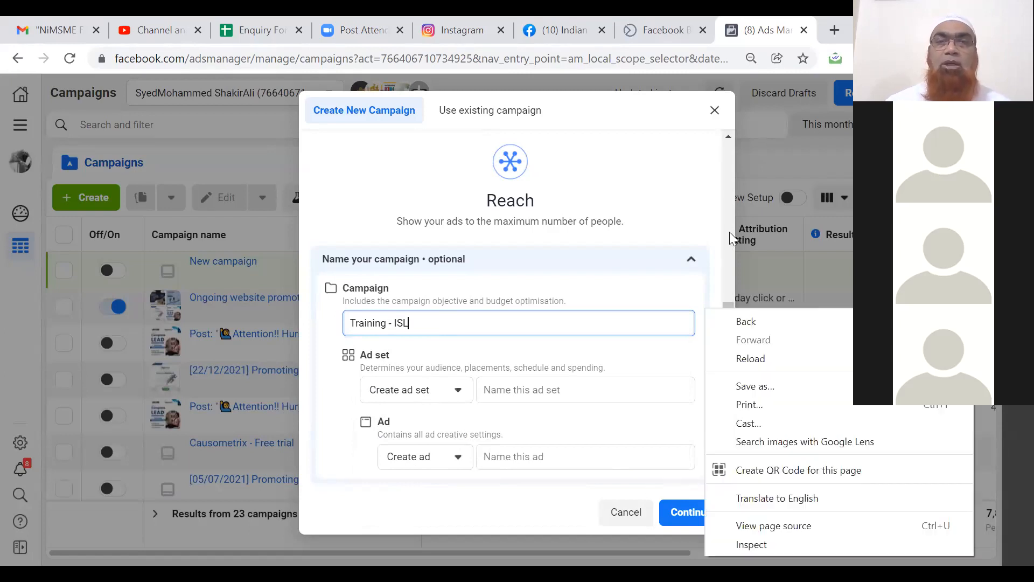
left_click(729, 233)
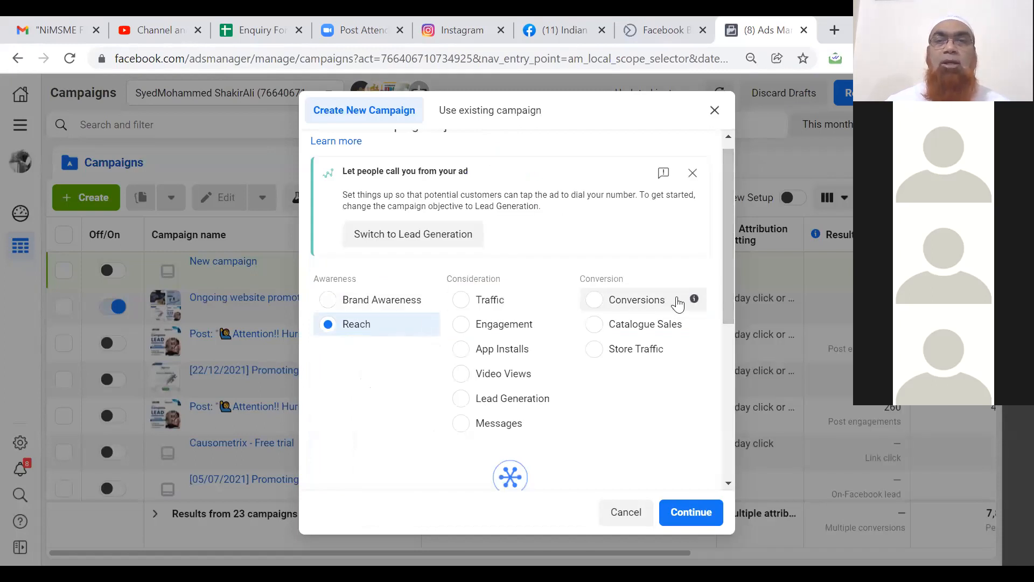
left_click_drag(726, 303, 725, 435)
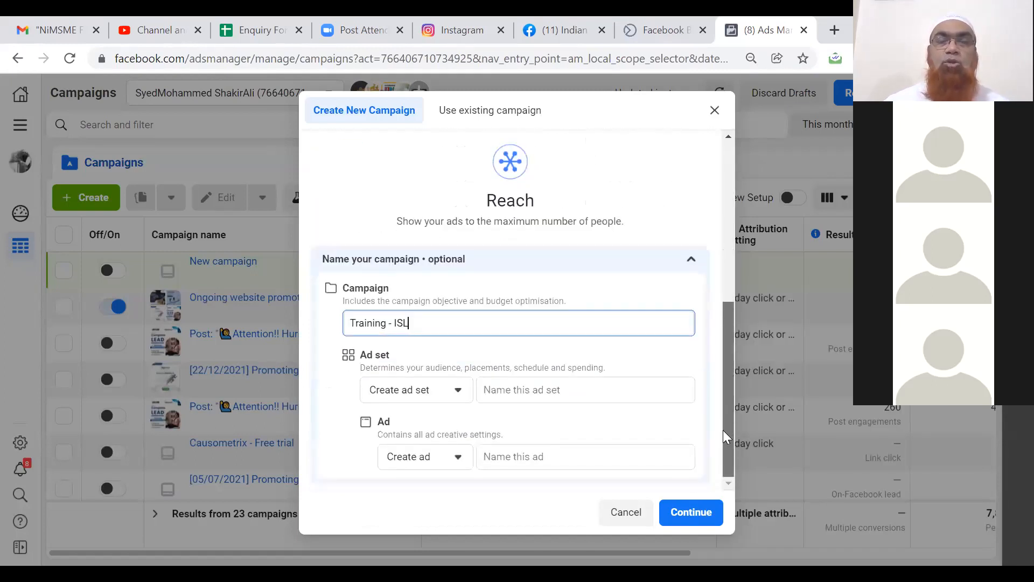
Keep Create ad set, name both the ad set and the ad 'ISL-1', and continue.
left_click(459, 396)
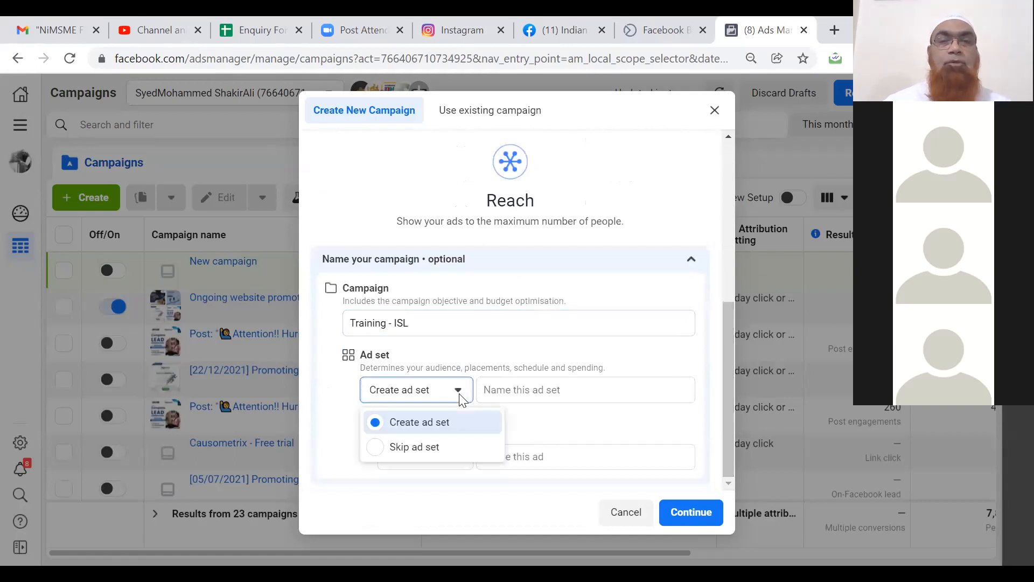
left_click(460, 397)
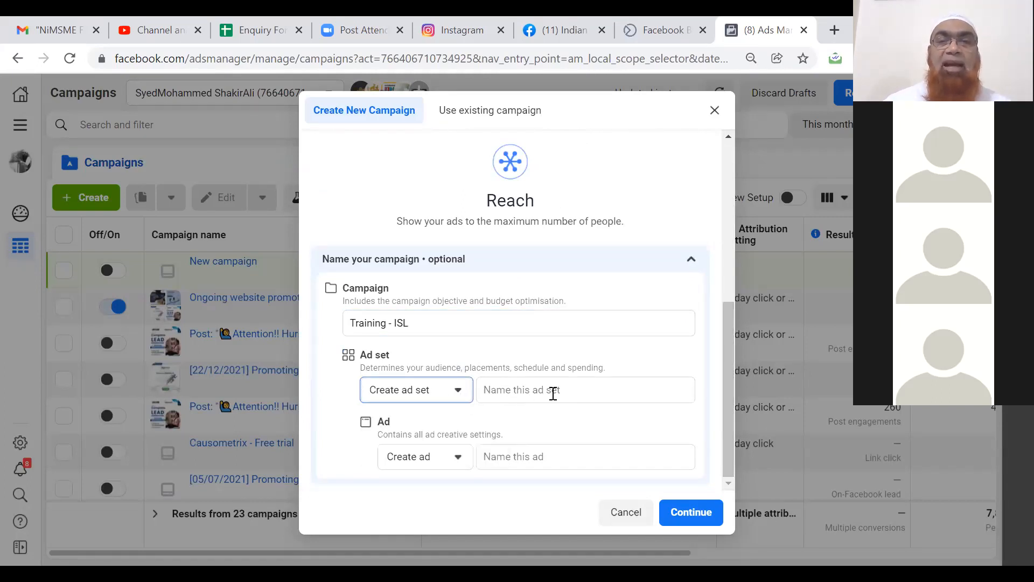
left_click(553, 391)
type("ISL-1")
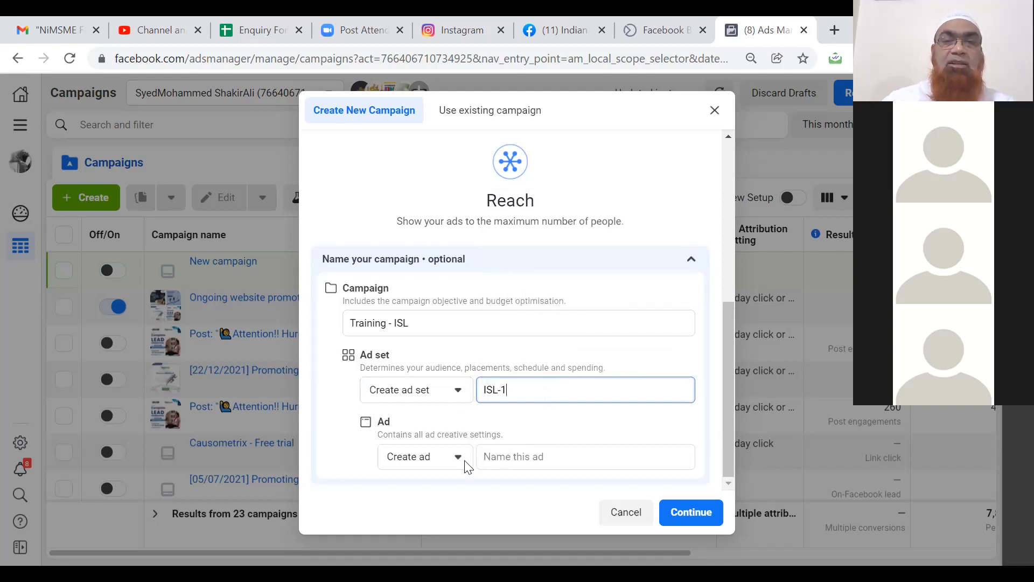
left_click(521, 455)
type("IS")
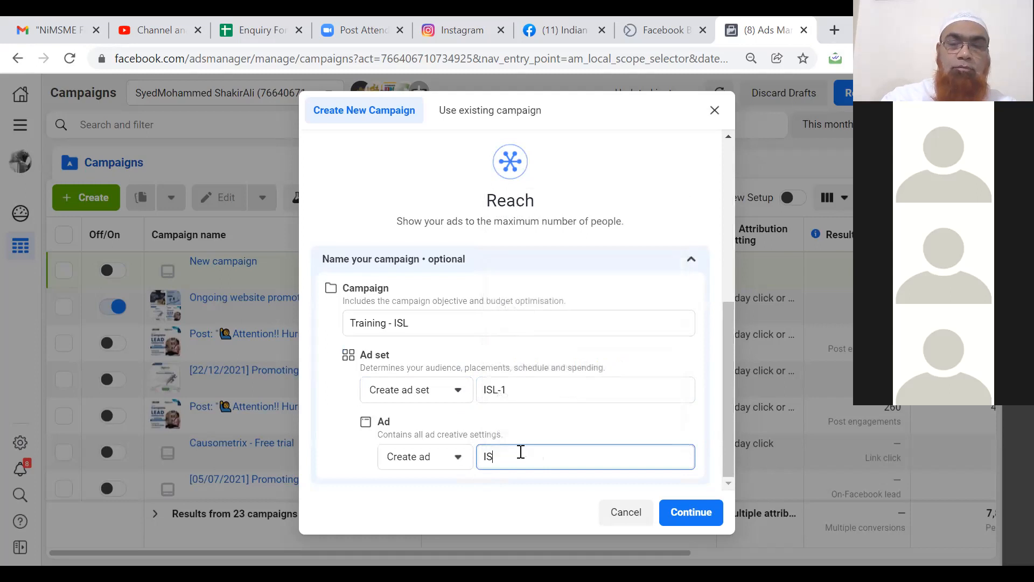
type("L-1")
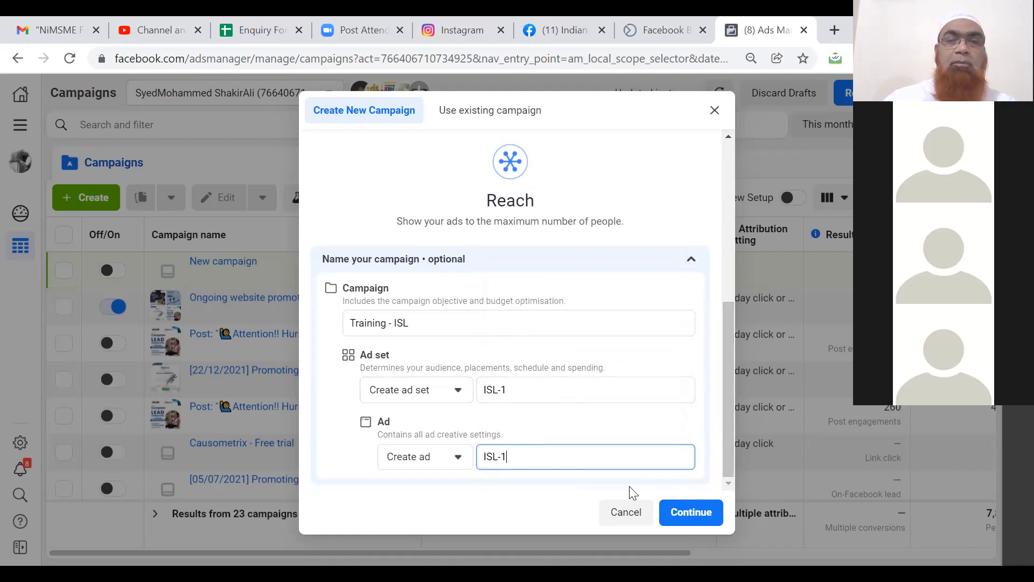
left_click(690, 512)
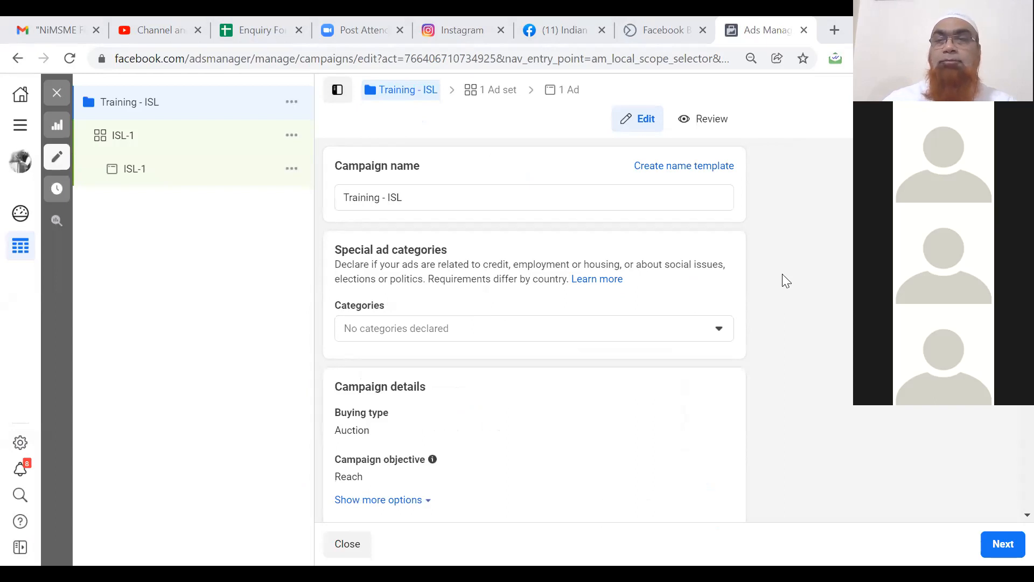
Review the Training - ISL campaign's name, special ad categories and Reach/Auction campaign details.
scroll(797, 314, "down", 3)
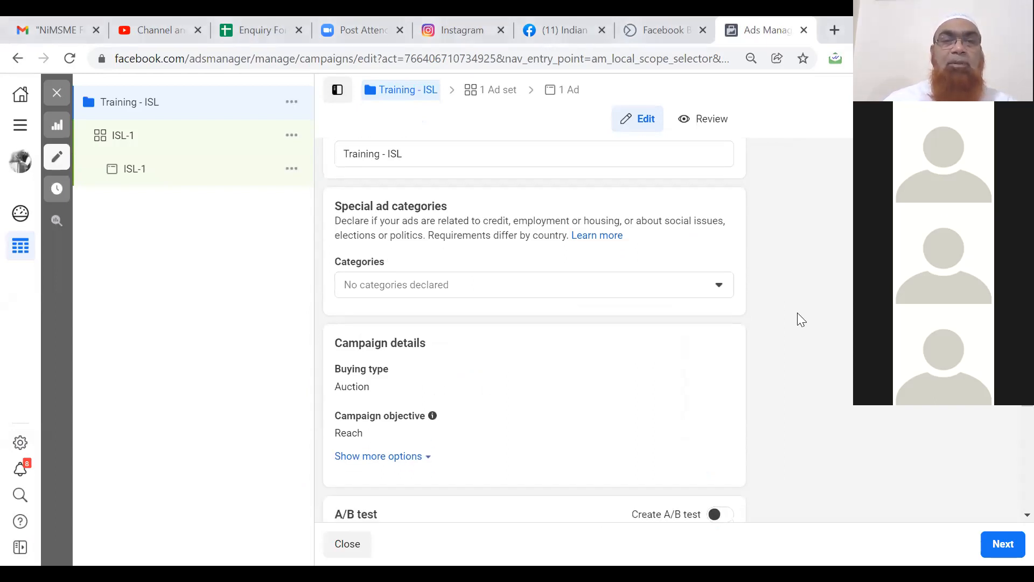
scroll(797, 313, "down", 1)
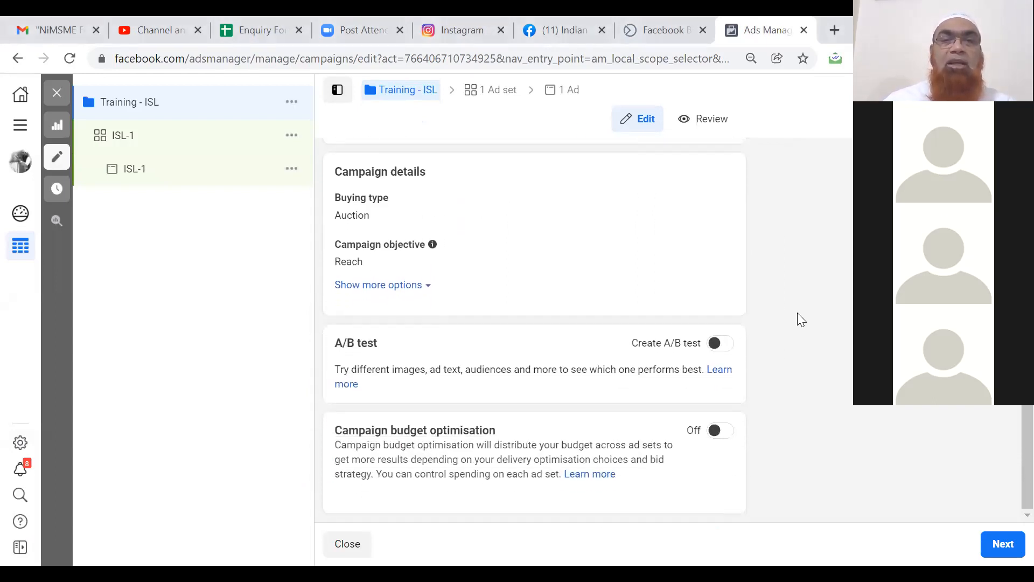
scroll(797, 313, "up", 4)
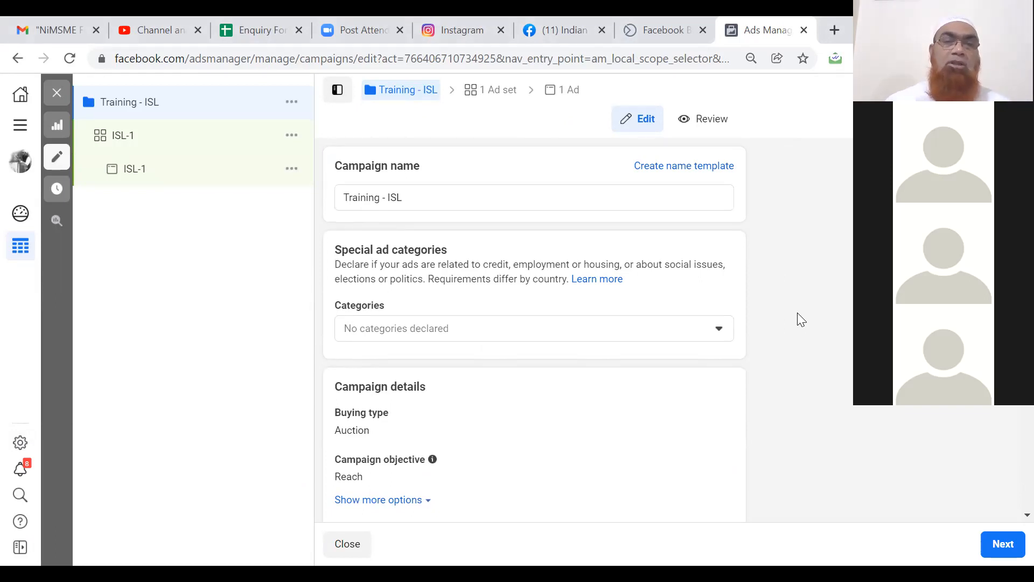
scroll(798, 313, "down", 4)
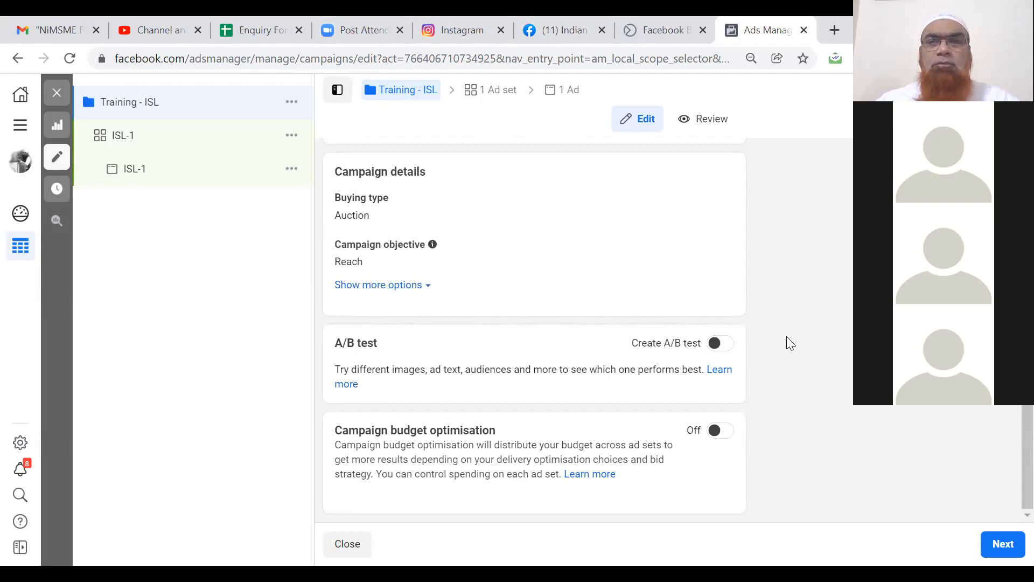
scroll(777, 355, "up", 4)
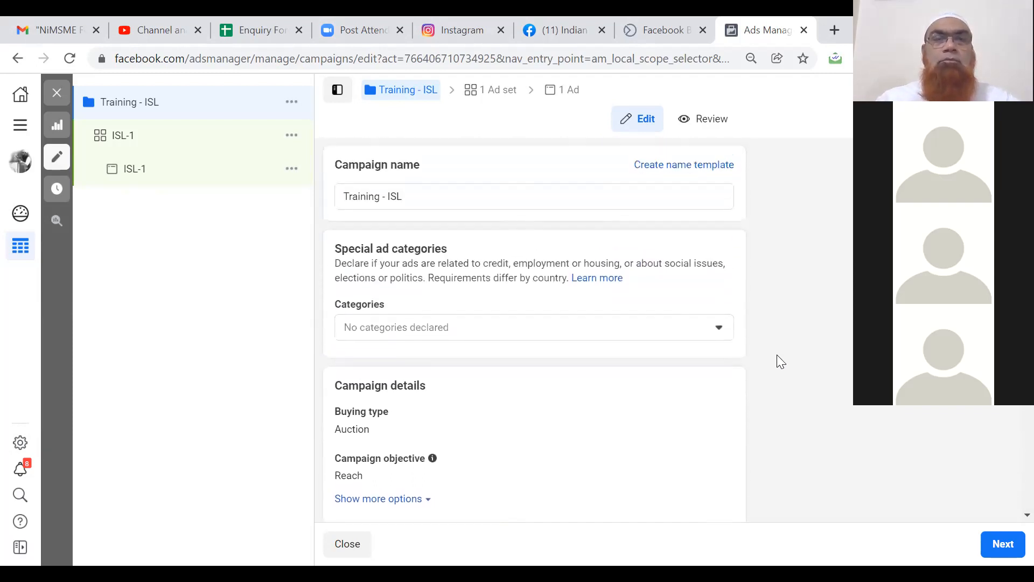
scroll(781, 361, "down", 1)
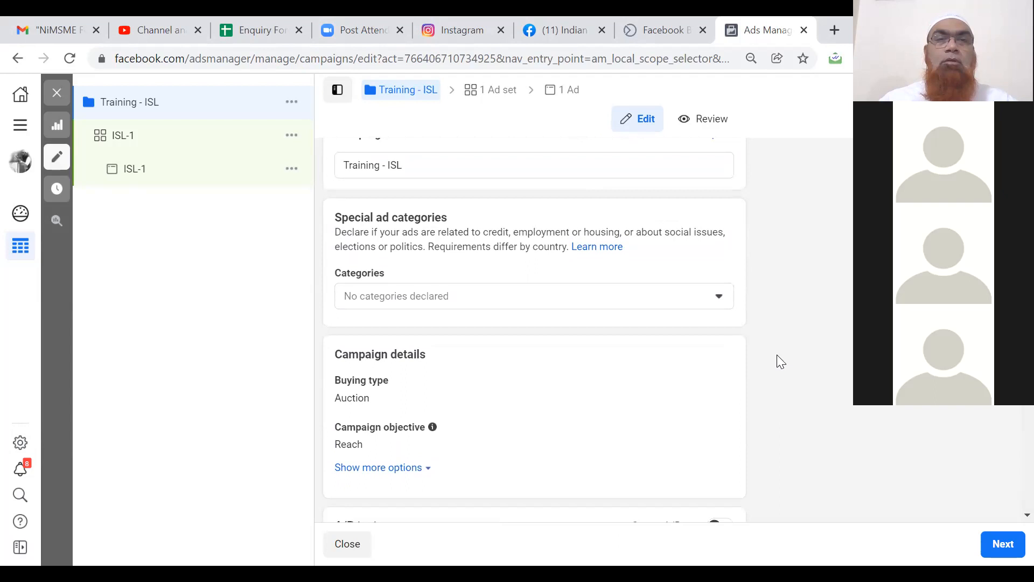
left_click(602, 270)
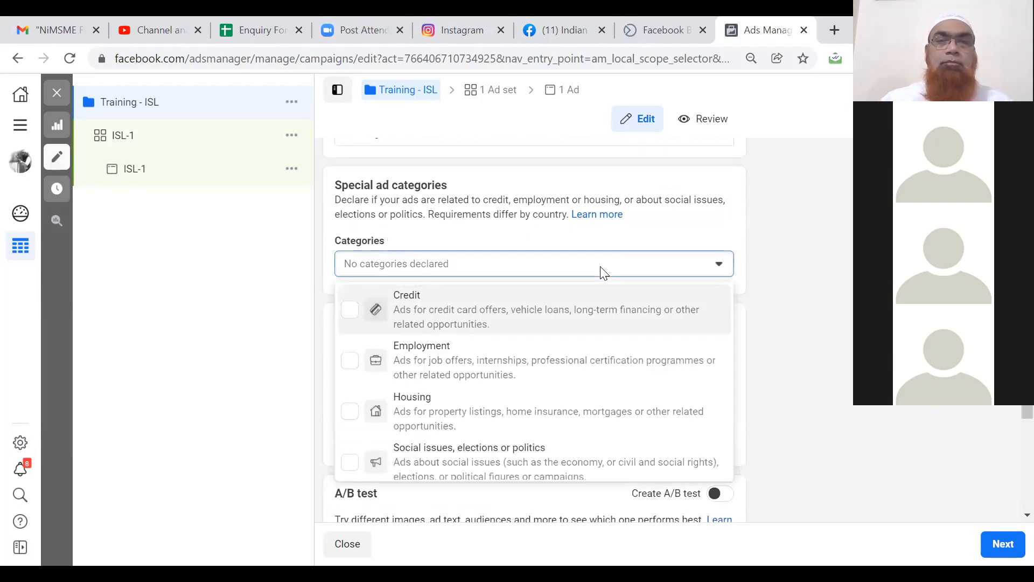
Leave special ad categories empty, keep Auction as the buying type, and show additional campaign options.
left_click(777, 320)
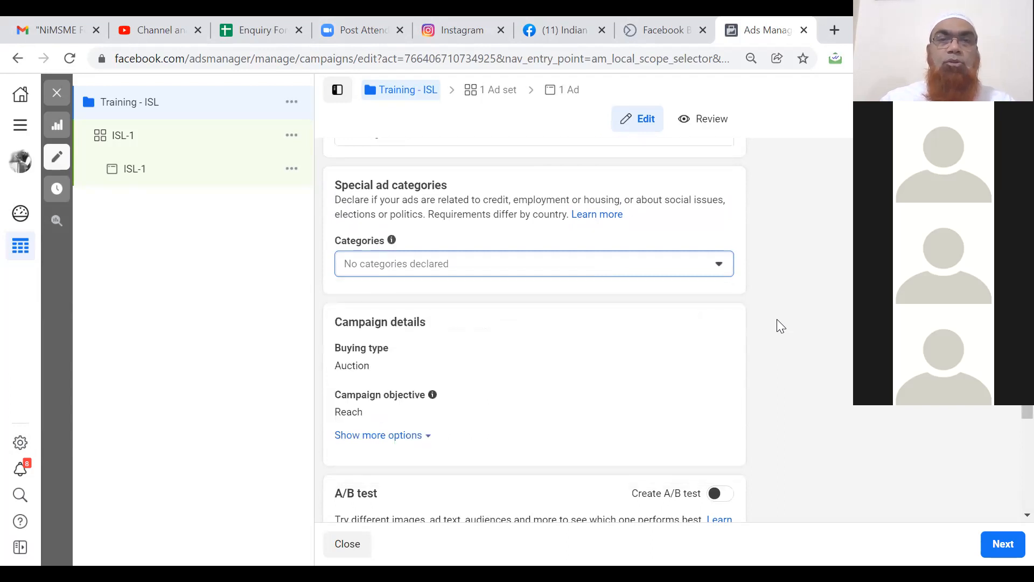
left_click(769, 330)
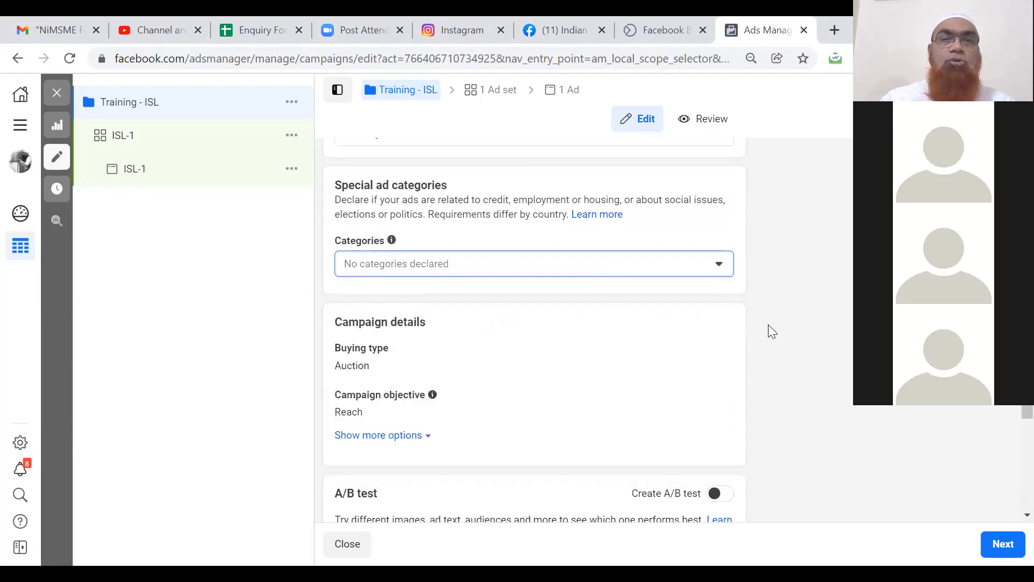
left_click(264, 365)
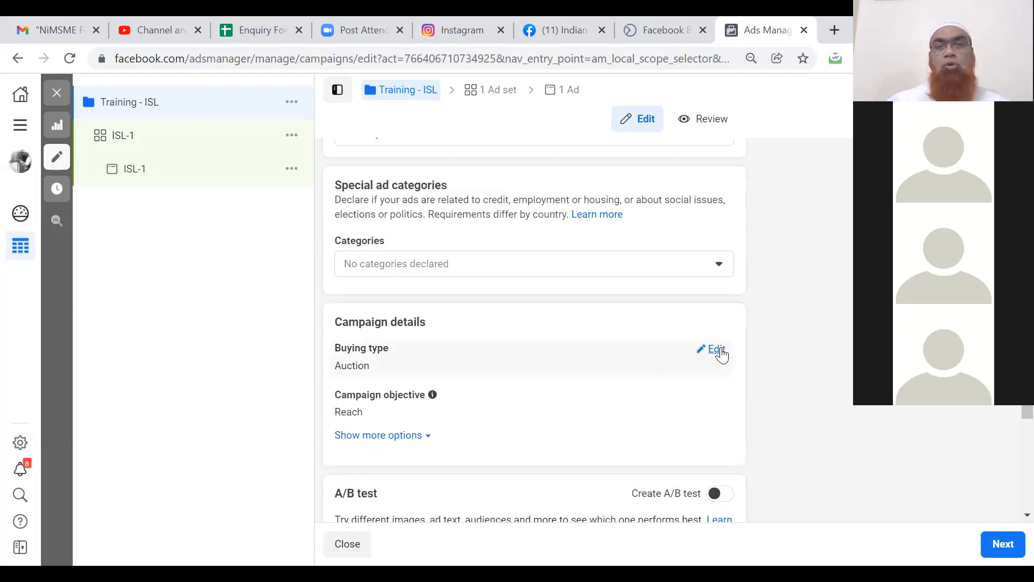
left_click(715, 350)
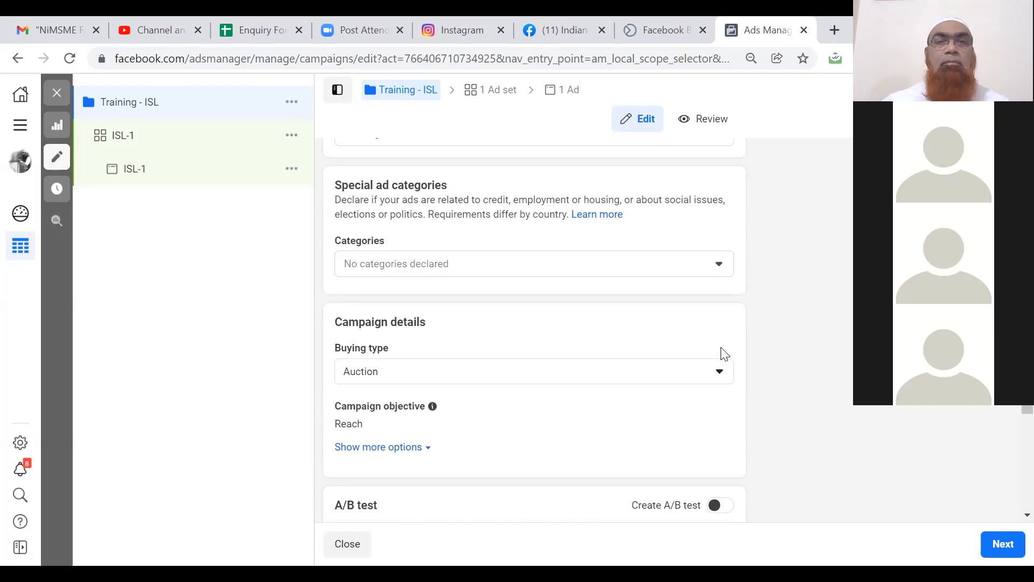
left_click(724, 377)
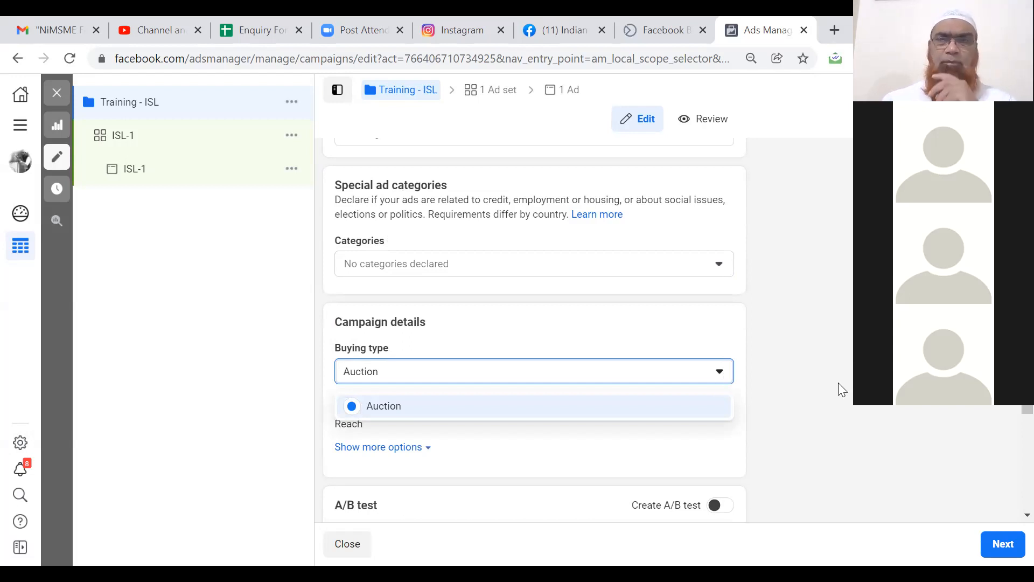
left_click(773, 431)
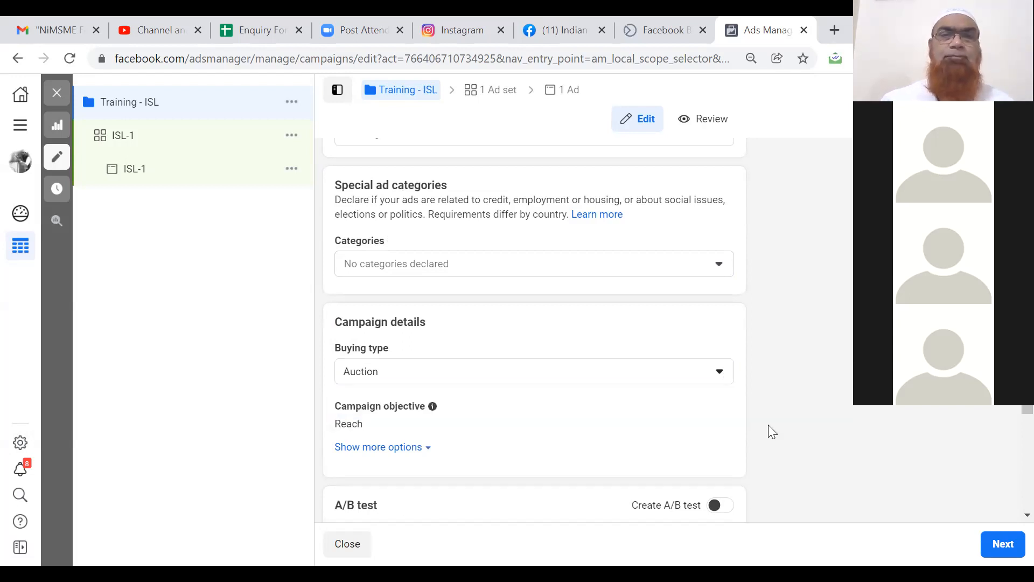
scroll(773, 431, "down", 3)
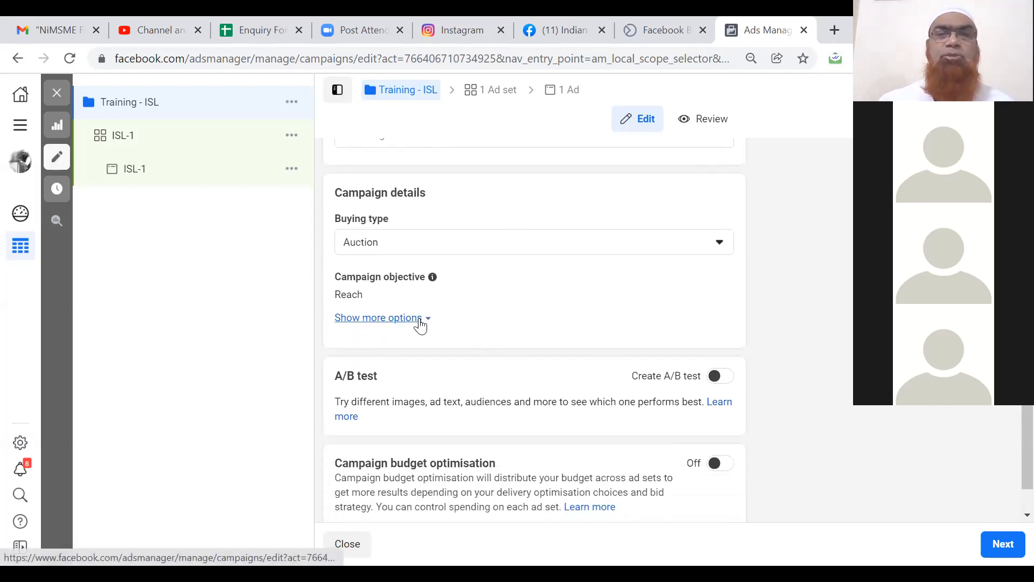
left_click(419, 319)
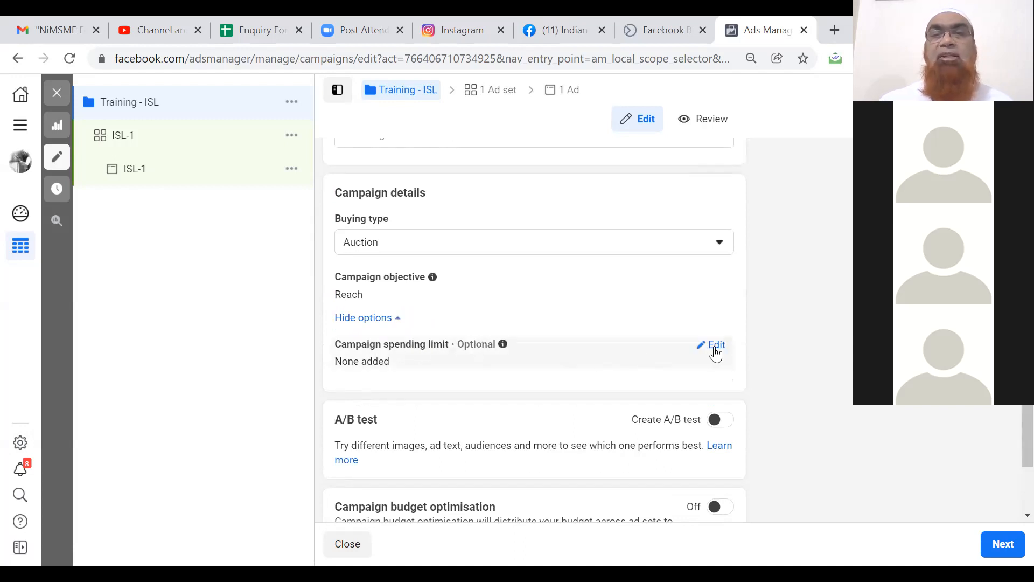
Try a ₹100 campaign spending limit, then untick it so the campaign has no limit.
left_click(716, 350)
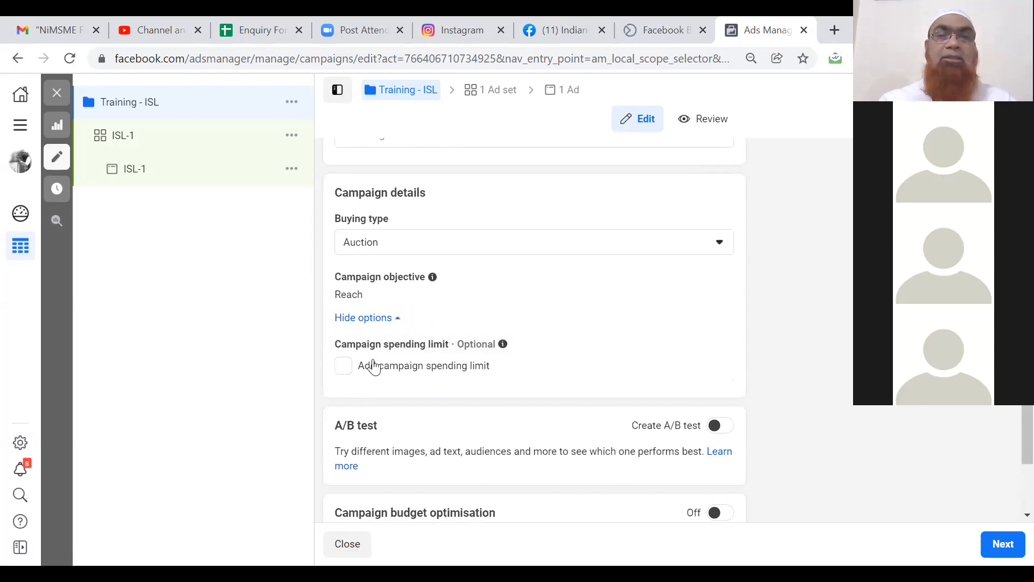
left_click(344, 367)
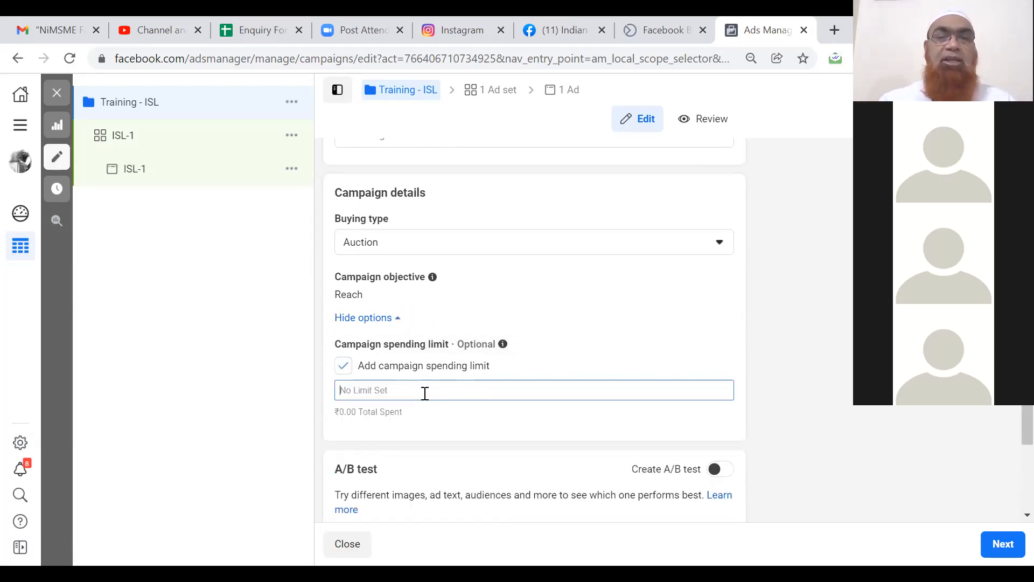
type("100")
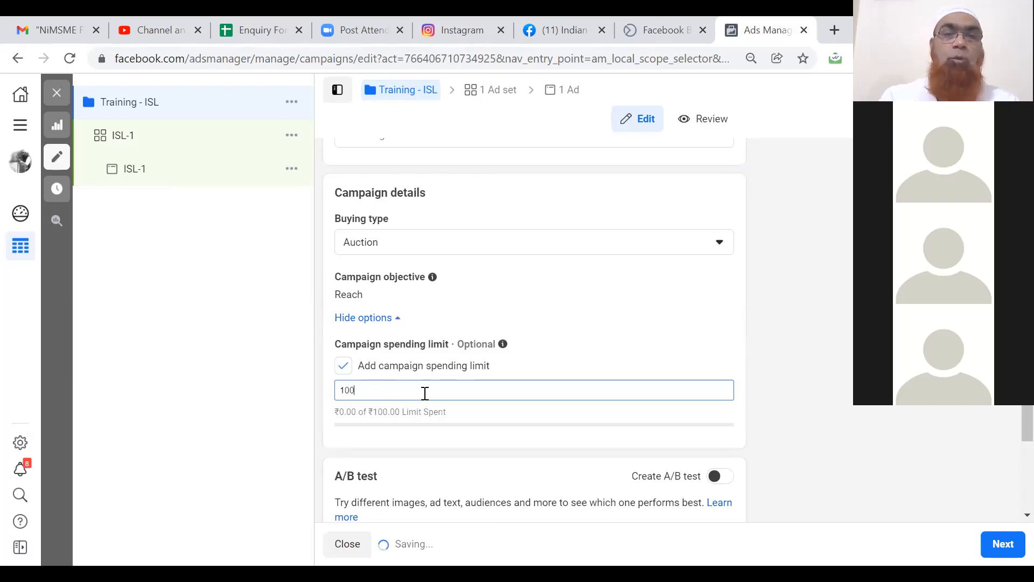
left_click(775, 370)
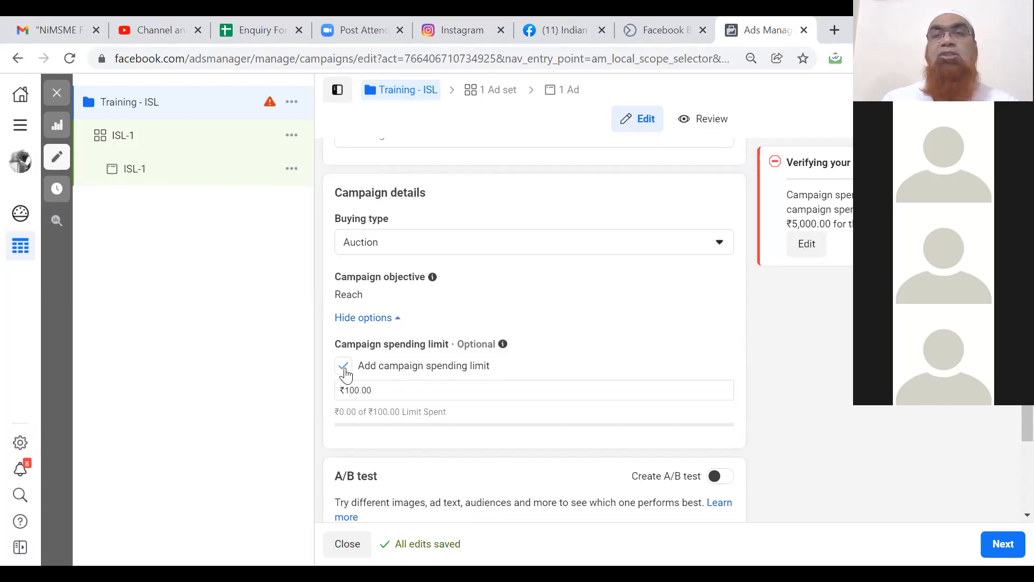
left_click(344, 371)
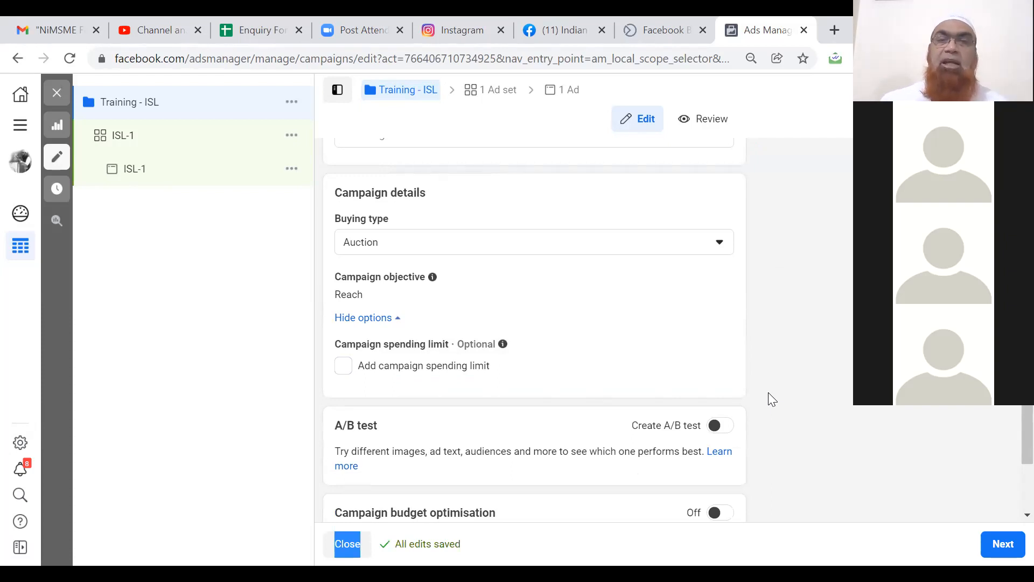
scroll(773, 399, "down", 2)
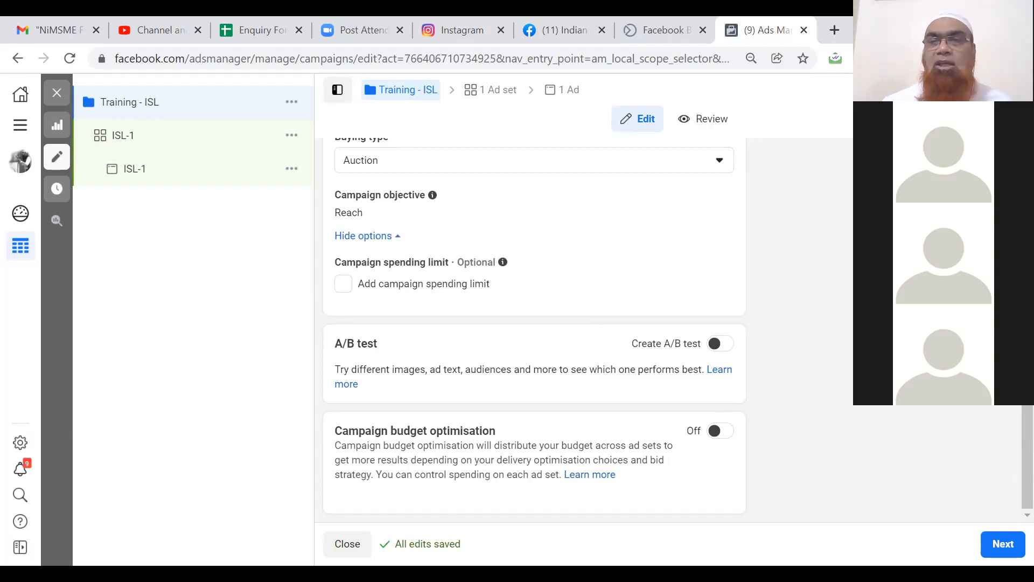
Go to the ad set settings and keep Indian School of Digital Business as the promoted Page.
left_click(1001, 549)
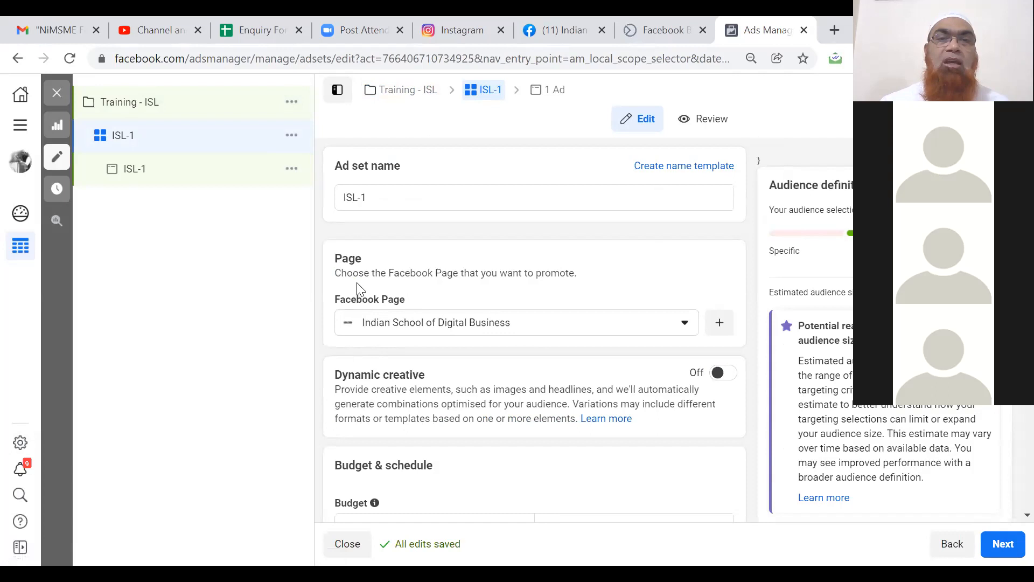
left_click(430, 326)
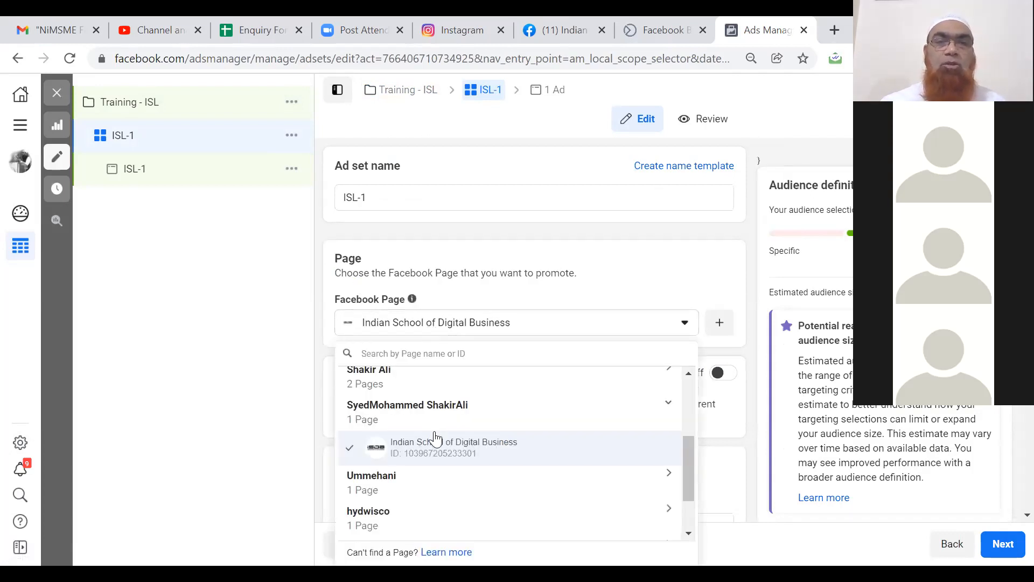
left_click(437, 442)
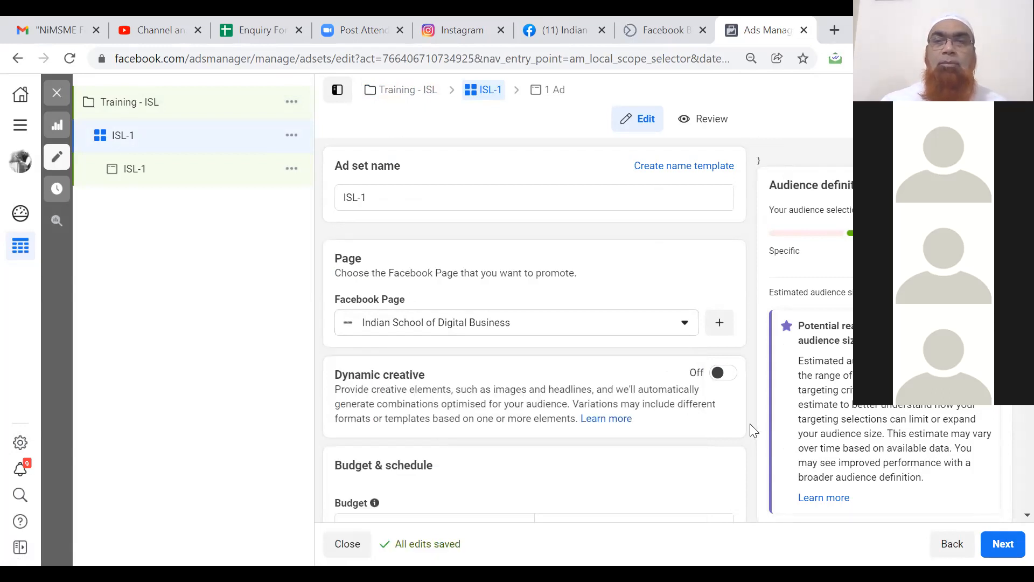
scroll(749, 423, "down", 8)
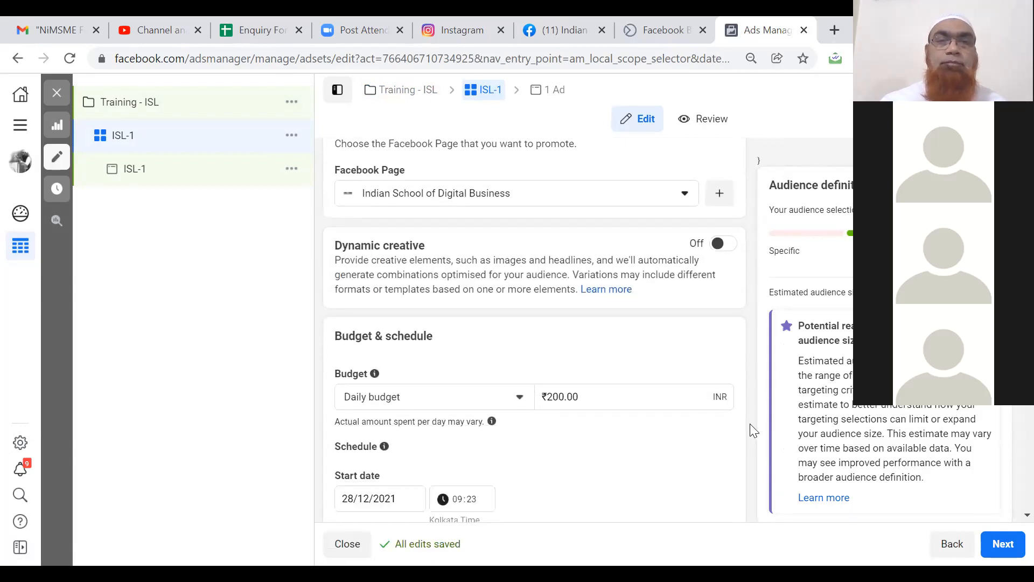
scroll(750, 424, "down", 4)
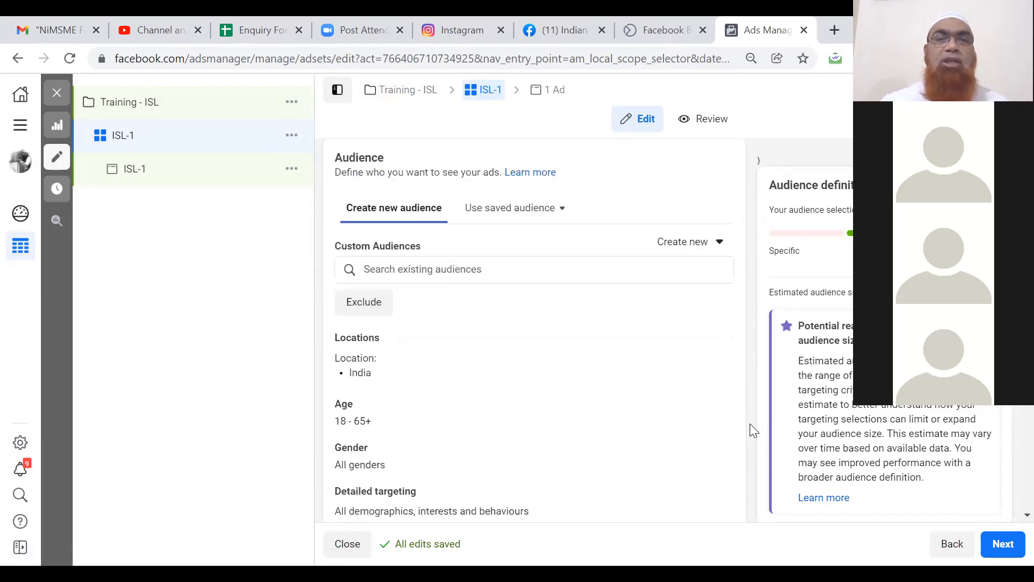
scroll(749, 423, "down", 5)
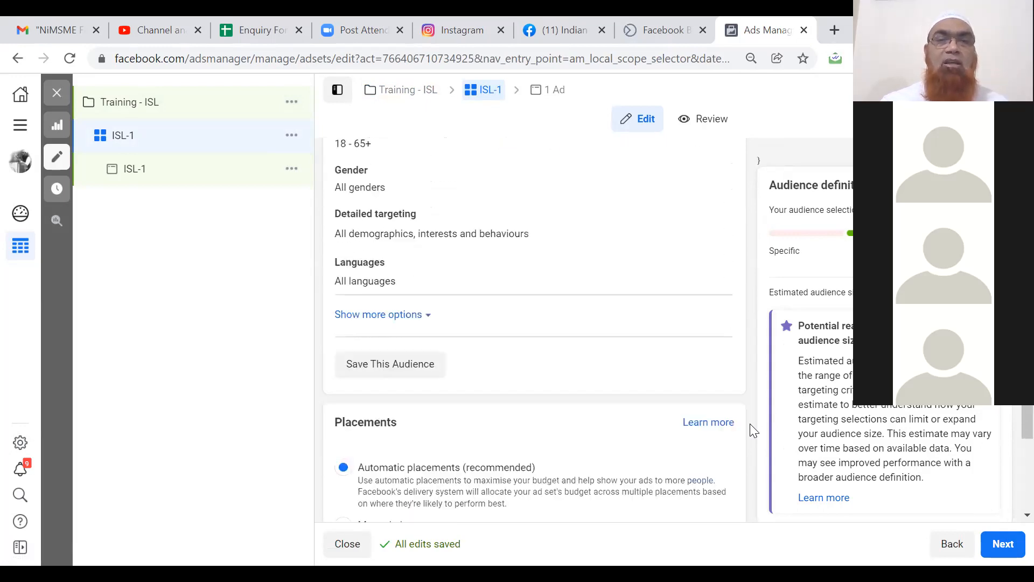
scroll(750, 425, "down", 4)
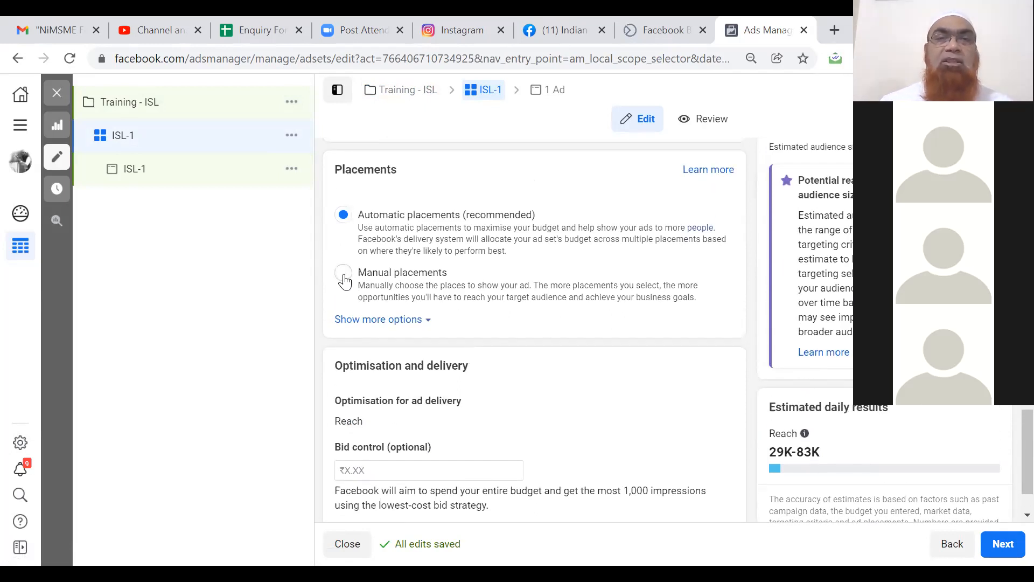
Choose Manual placements and untick Facebook and Audience Network, leaving Instagram only.
left_click(344, 273)
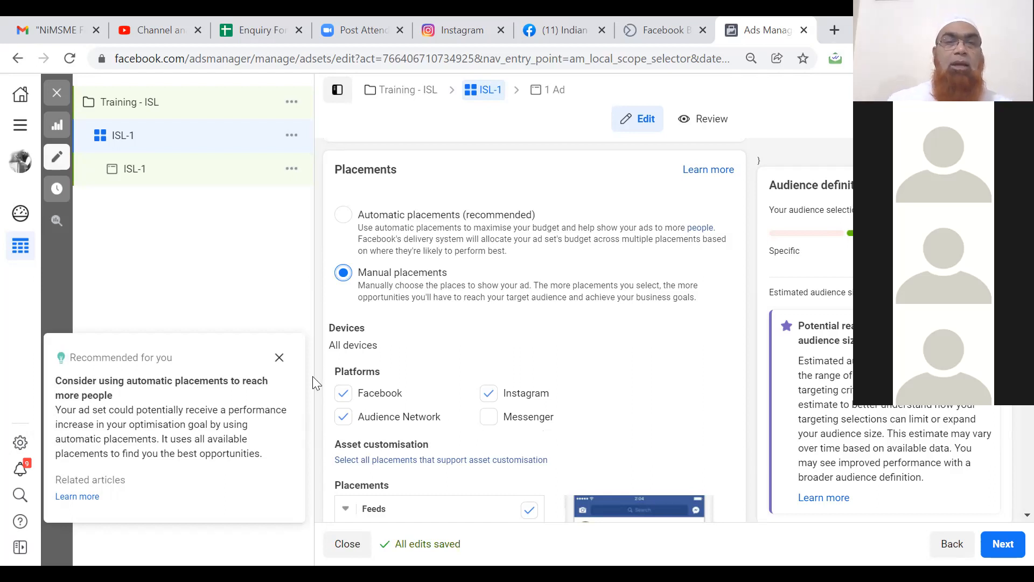
left_click(278, 358)
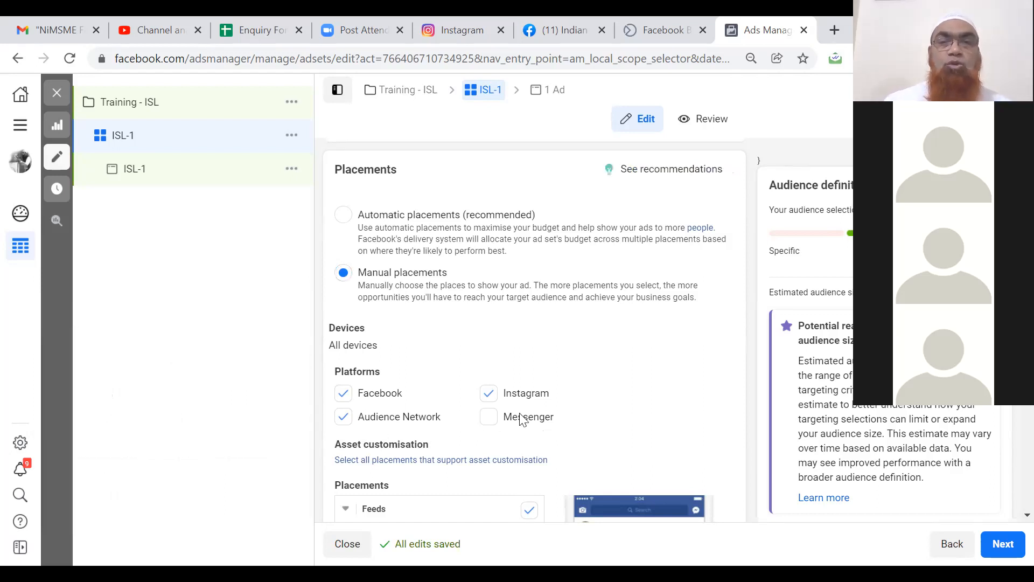
left_click(345, 396)
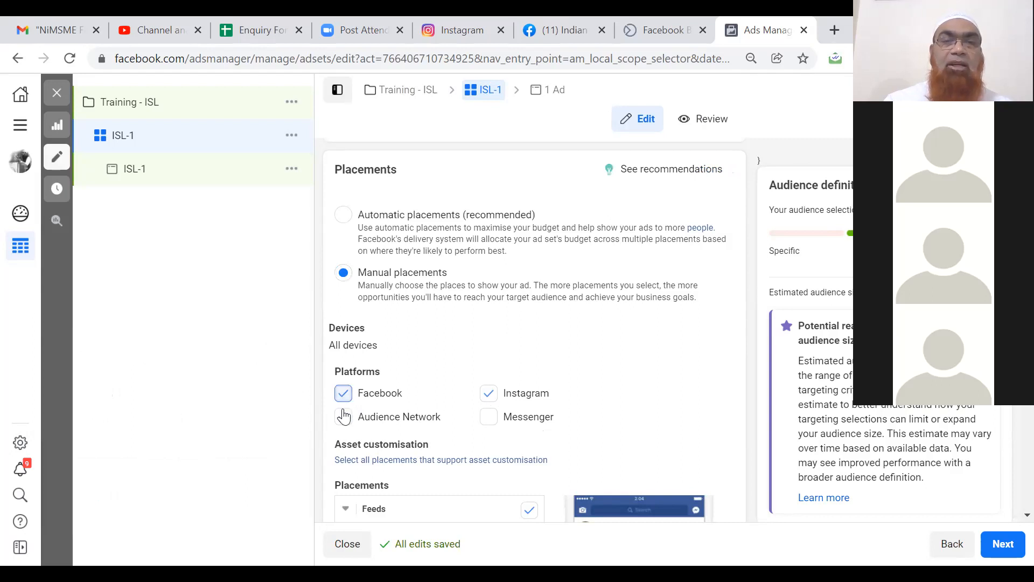
left_click(343, 418)
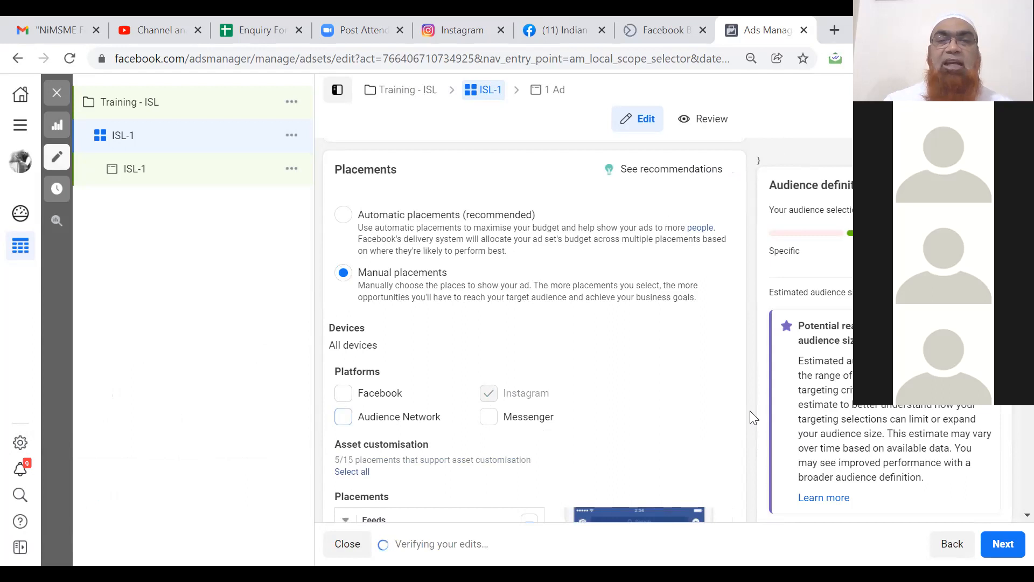
scroll(749, 411, "down", 1)
scroll(749, 410, "down", 4)
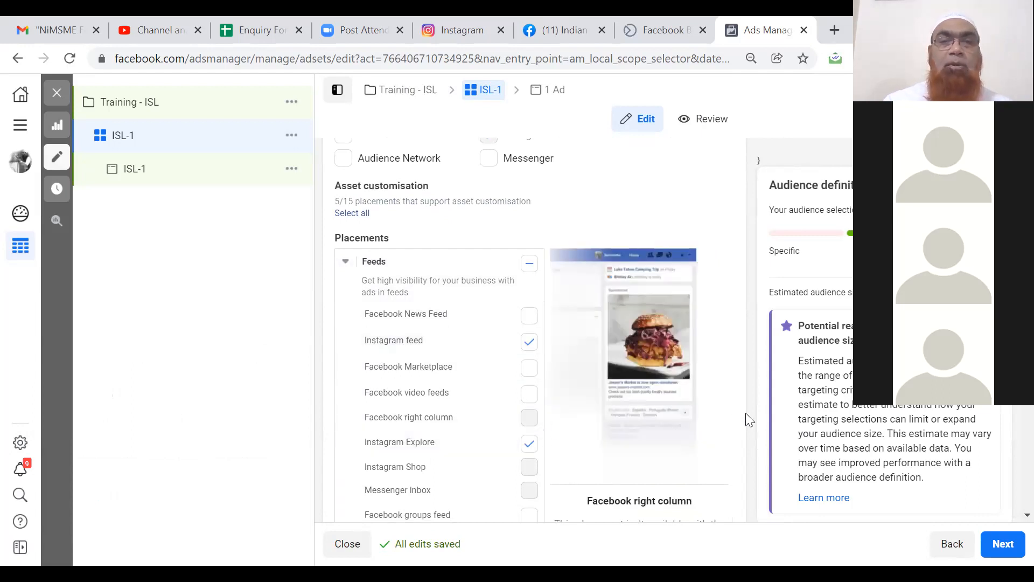
scroll(747, 414, "down", 2)
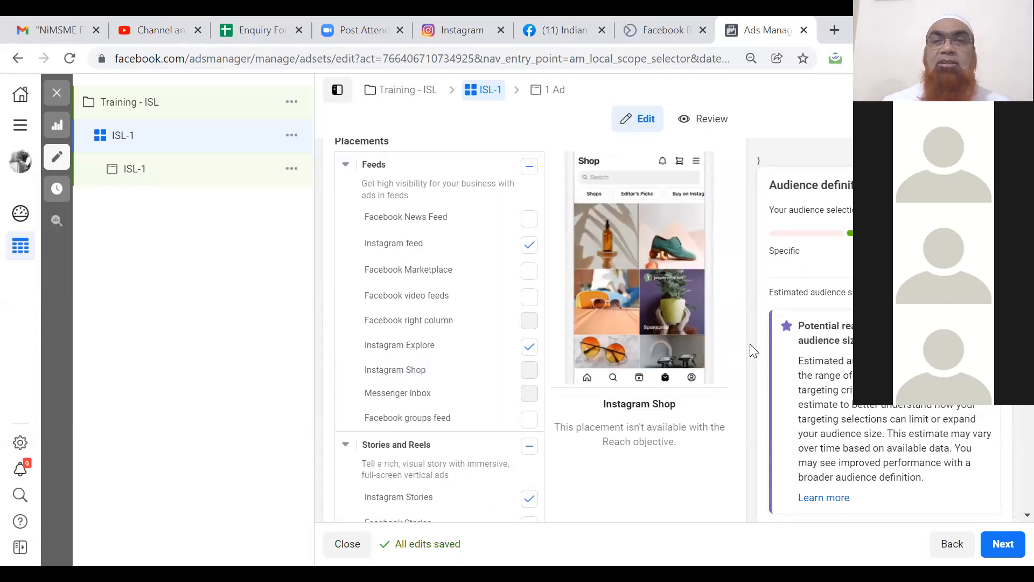
scroll(750, 346, "down", 3)
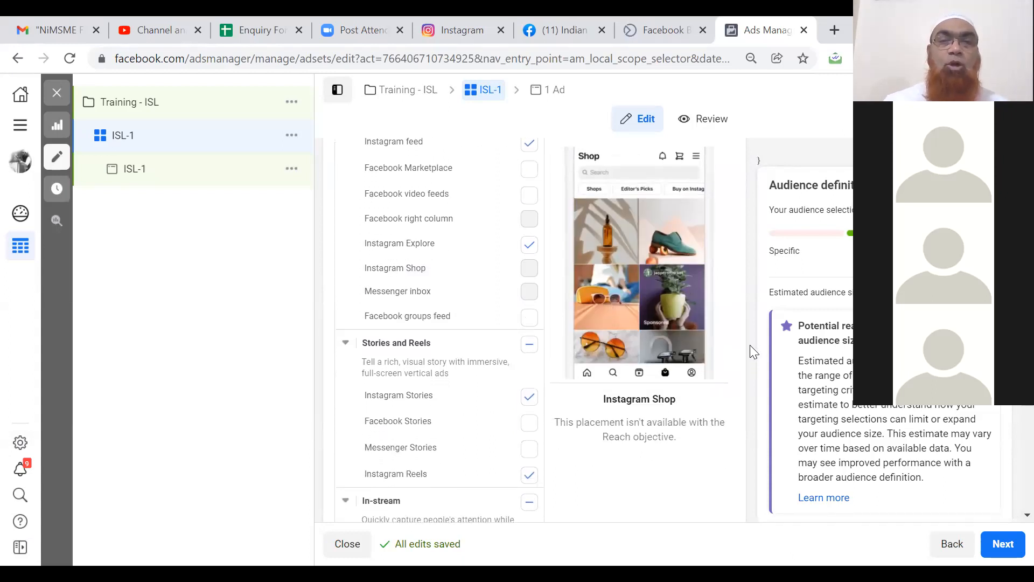
scroll(753, 351, "down", 2)
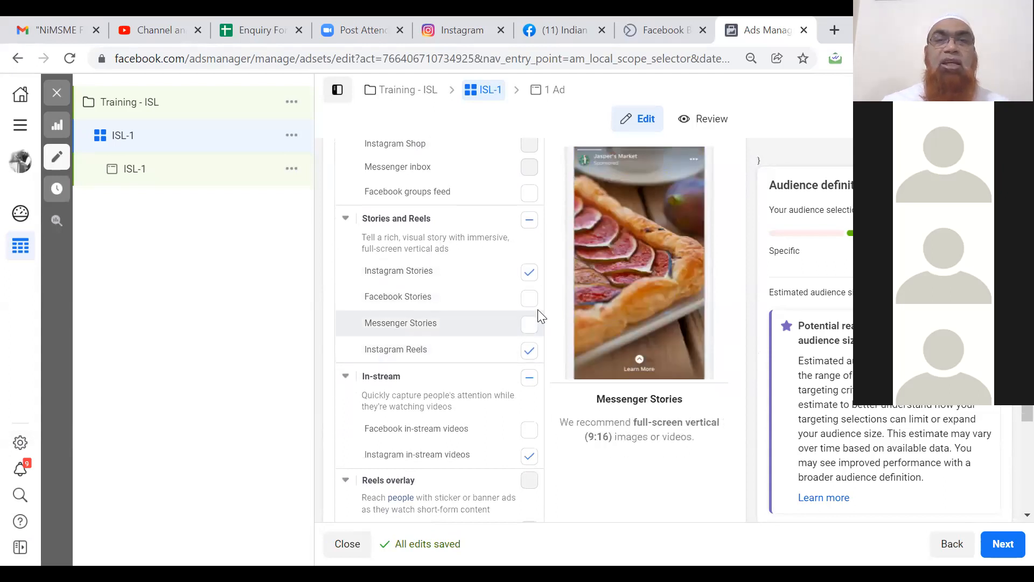
scroll(548, 302, "down", 4)
scroll(548, 302, "down", 10)
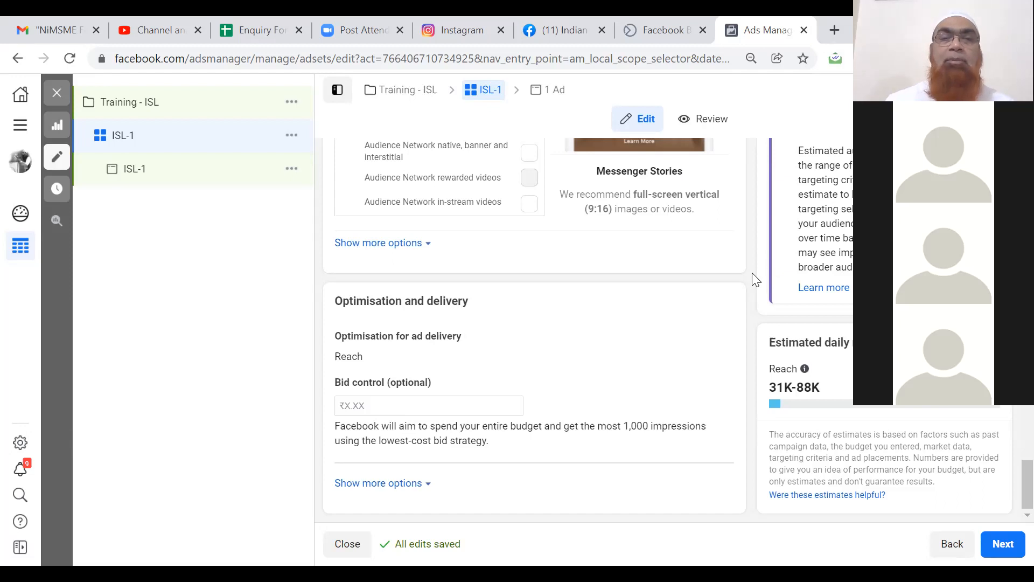
scroll(756, 279, "up", 6)
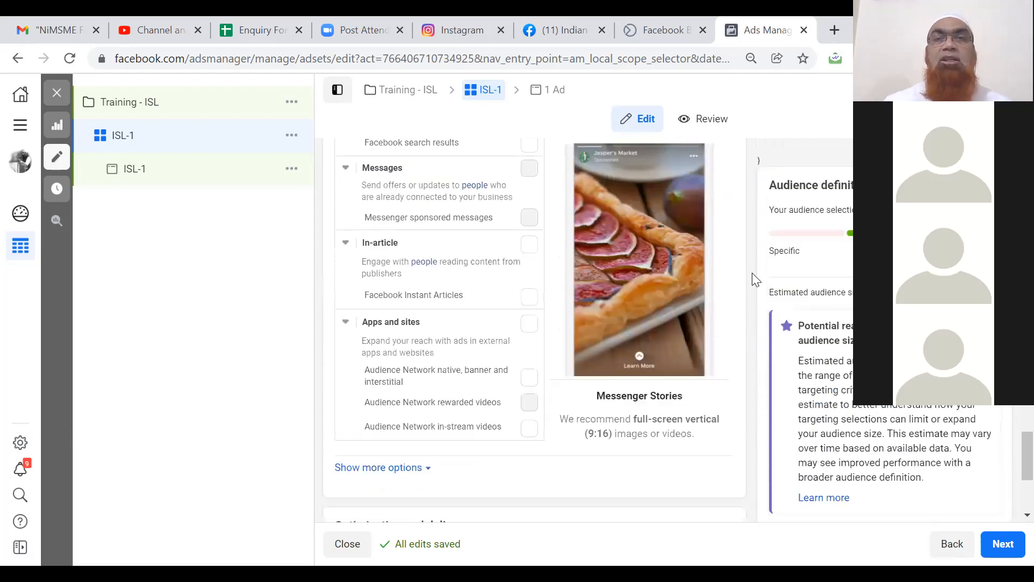
scroll(755, 279, "up", 6)
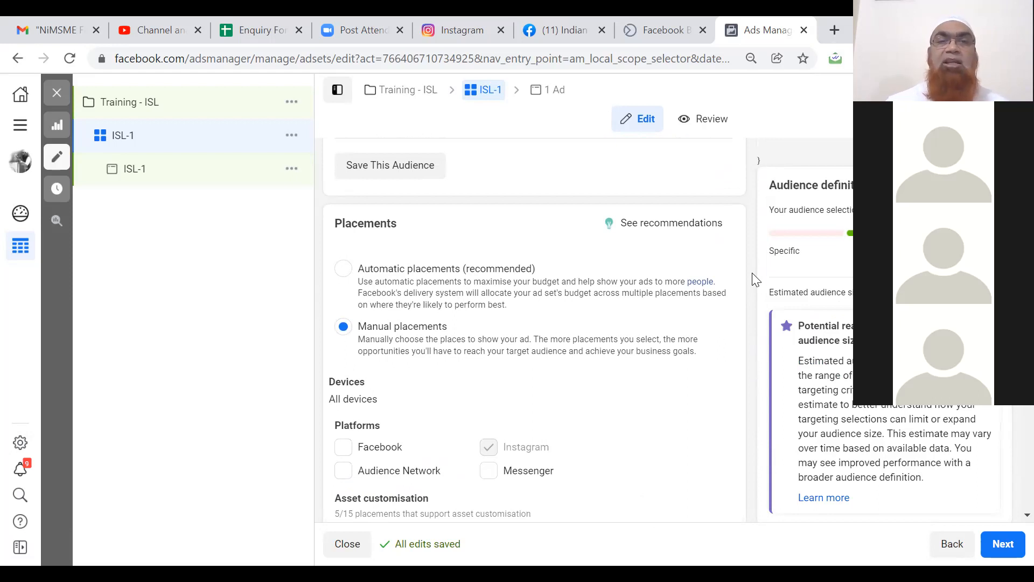
left_click(344, 269)
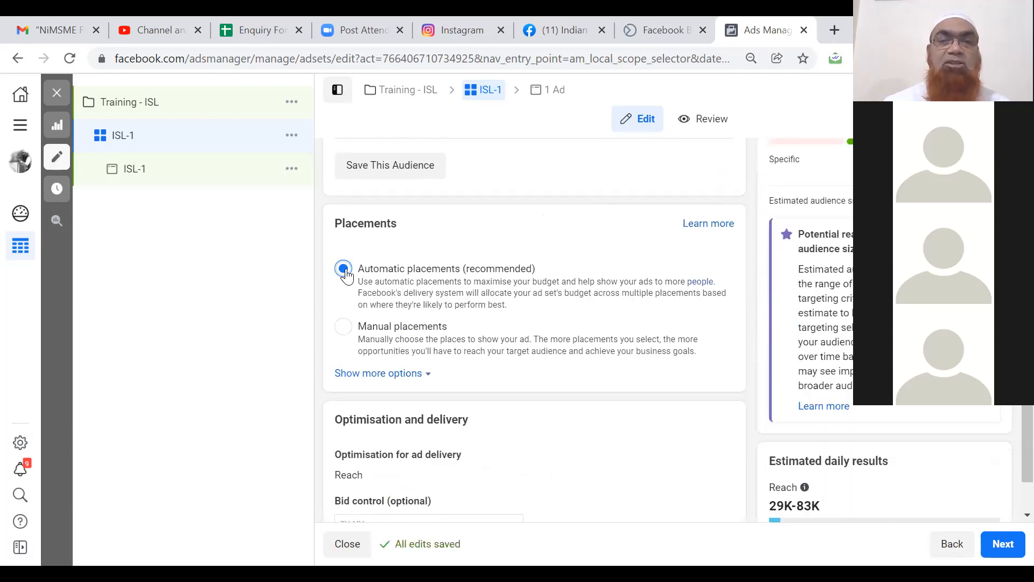
left_click(345, 329)
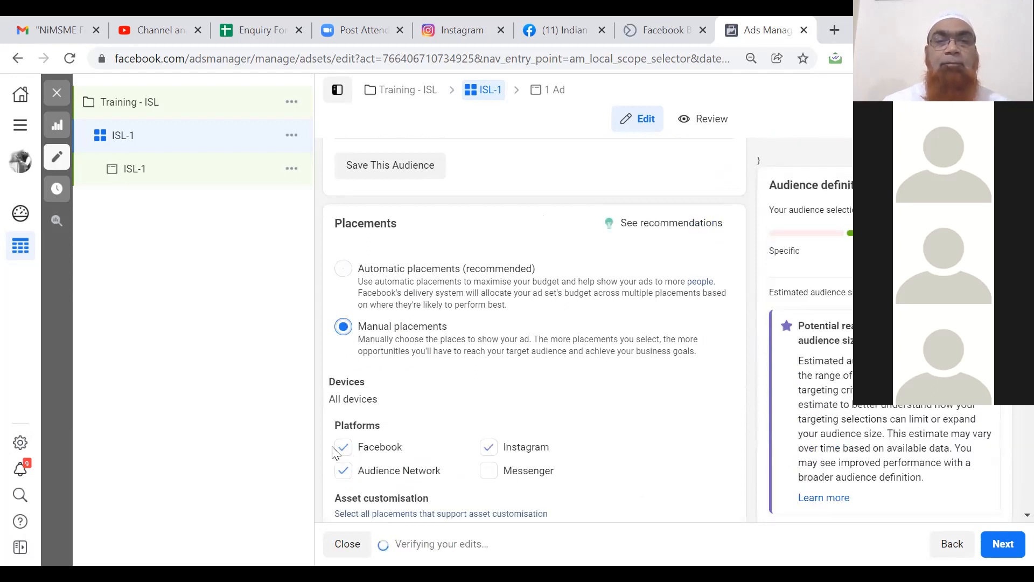
left_click(343, 448)
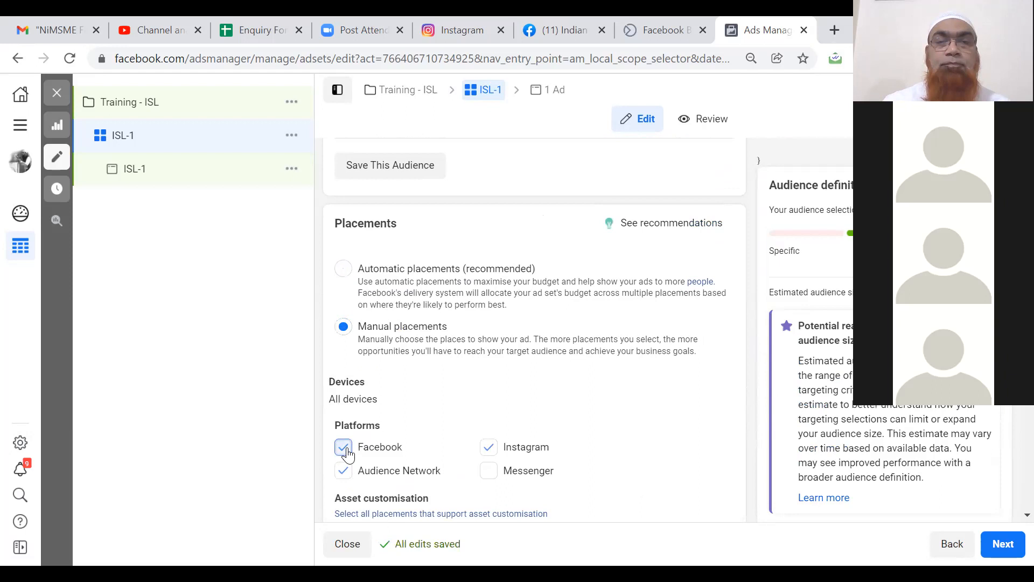
left_click(344, 470)
left_click(345, 471)
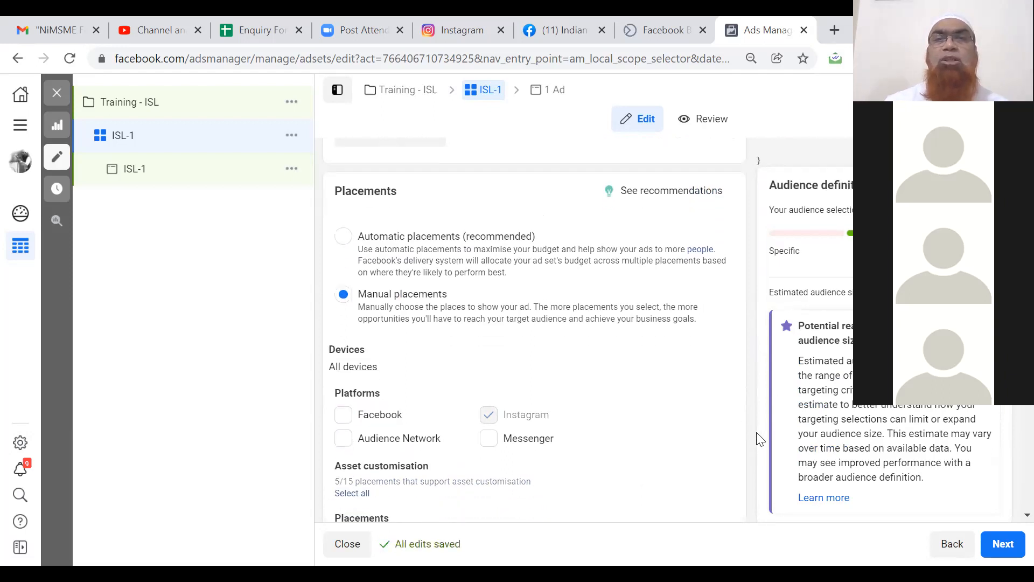
scroll(759, 439, "down", 10)
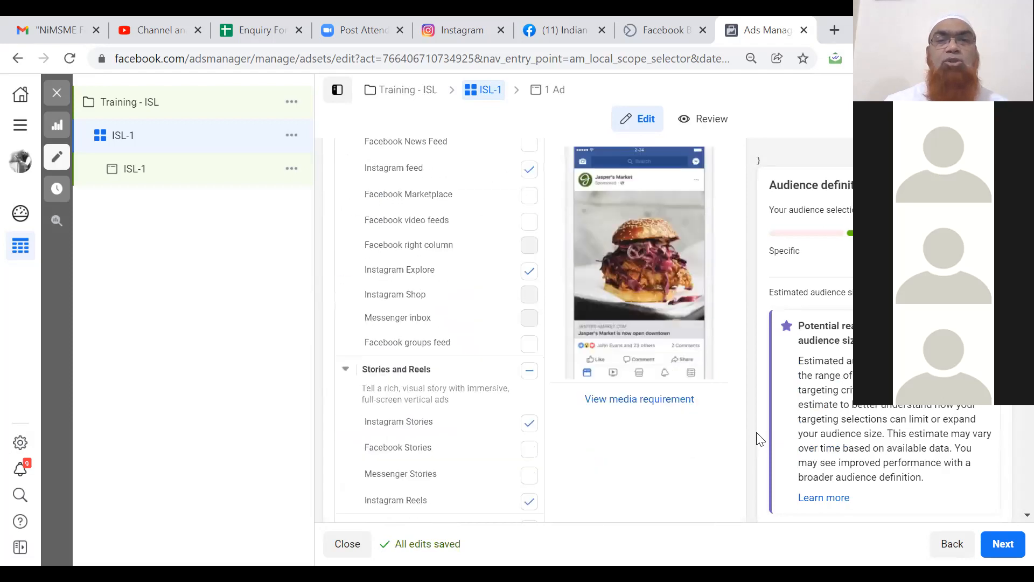
scroll(759, 439, "down", 9)
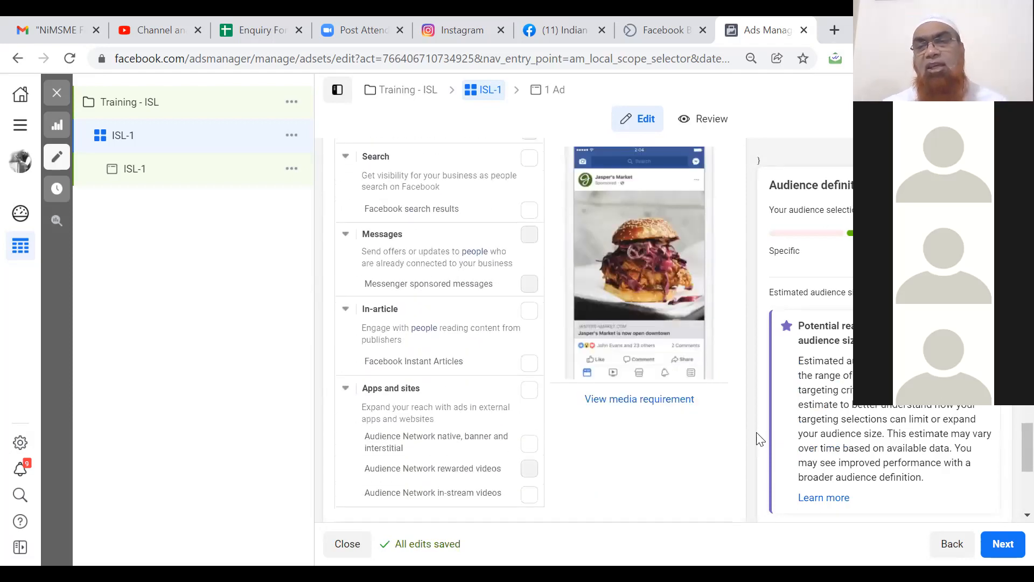
scroll(760, 439, "down", 5)
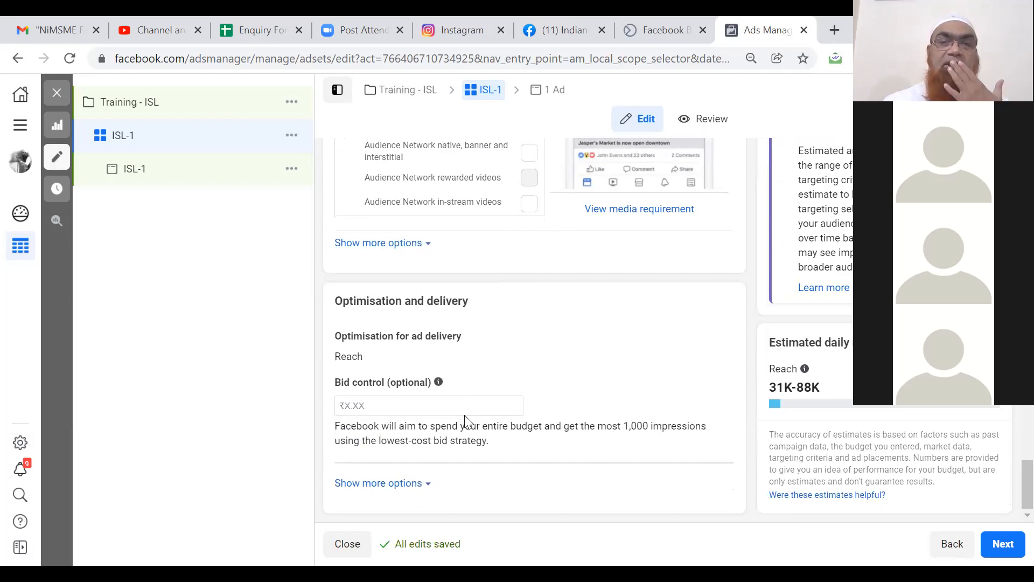
left_click(421, 407)
Enter a ₹200.00 bid cap in the Bid control field.
type("200")
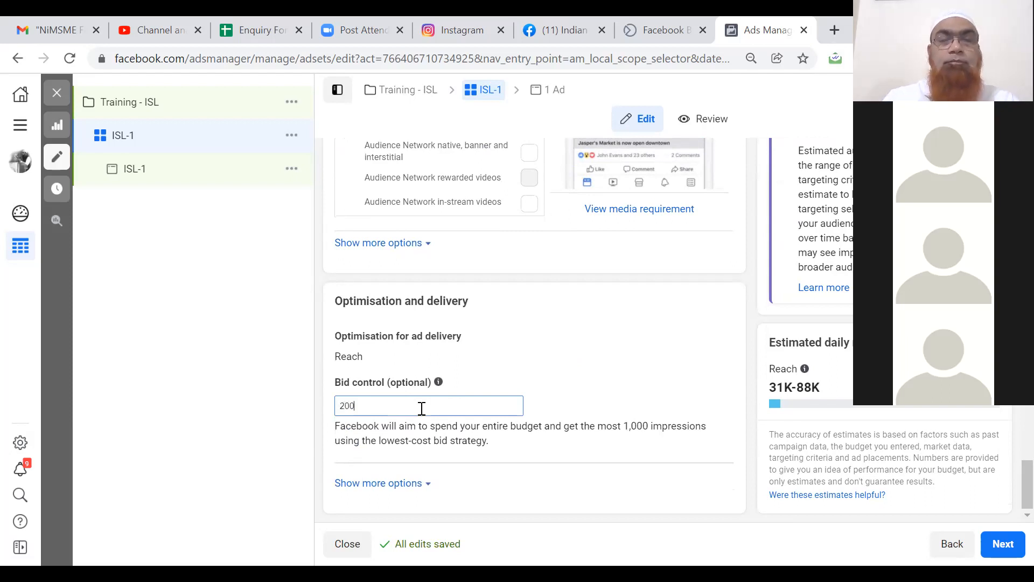
left_click(605, 376)
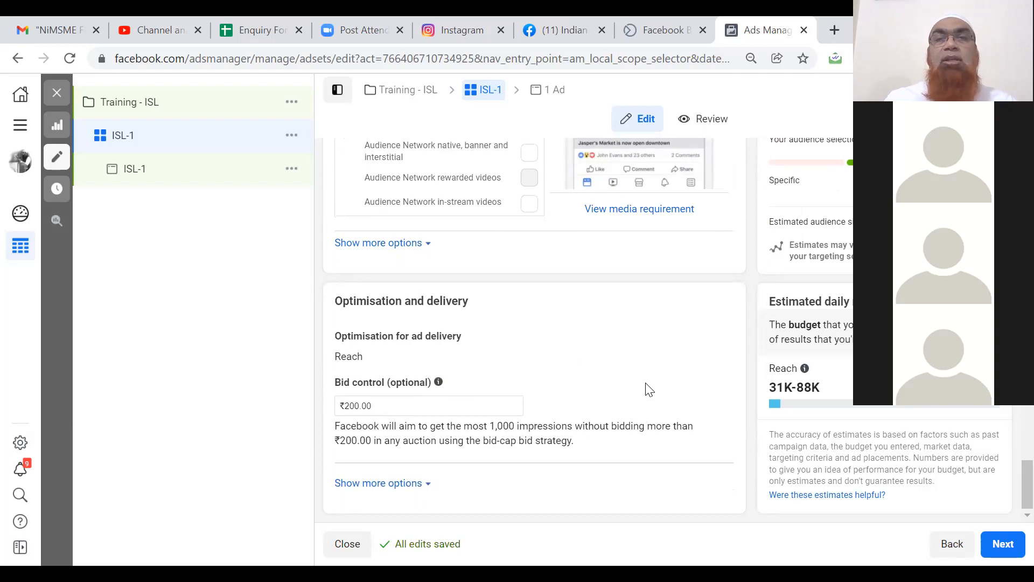
scroll(649, 388, "up", 15)
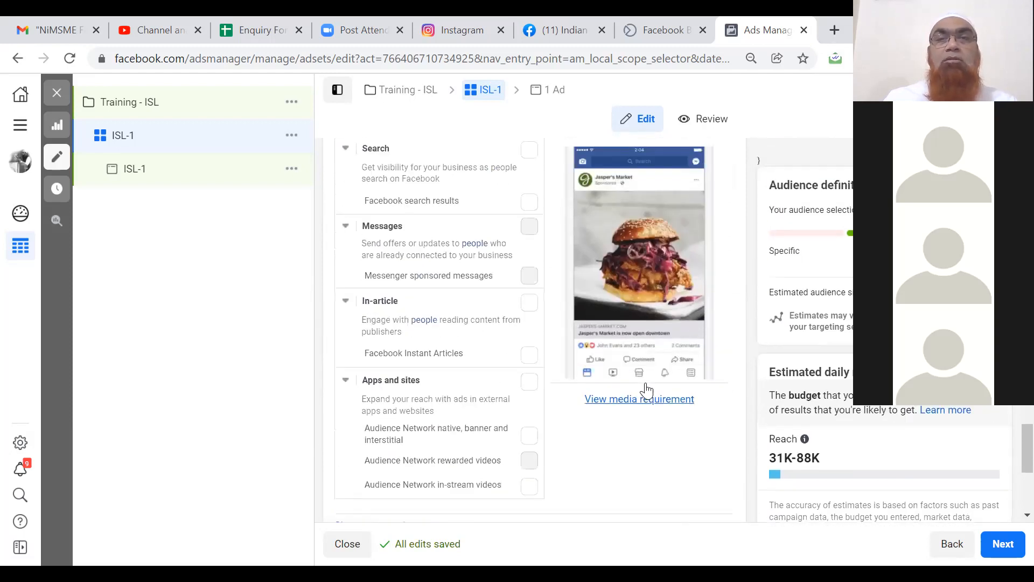
Remove India from the ad set's target locations.
scroll(647, 386, "up", 15)
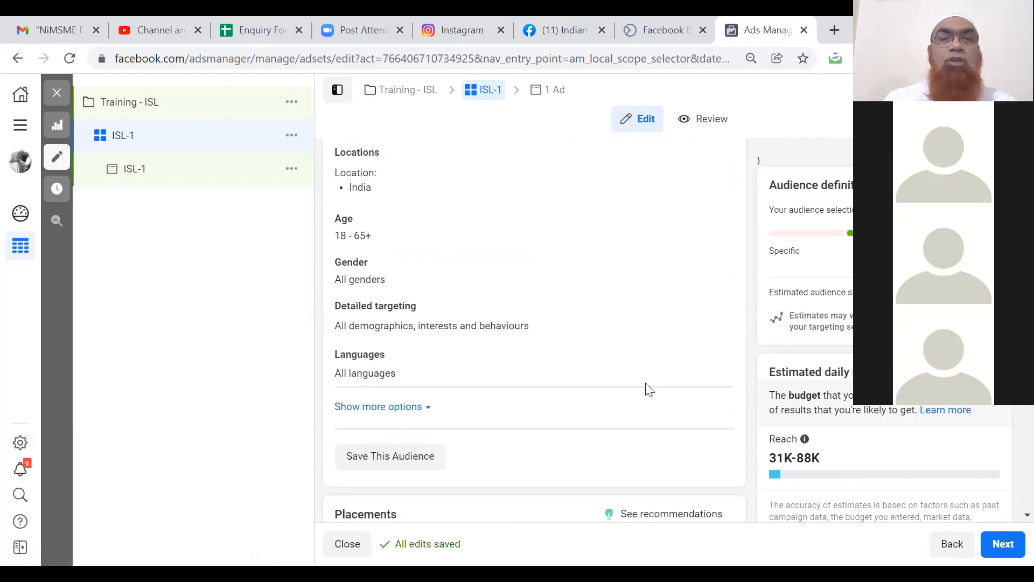
scroll(649, 389, "up", 5)
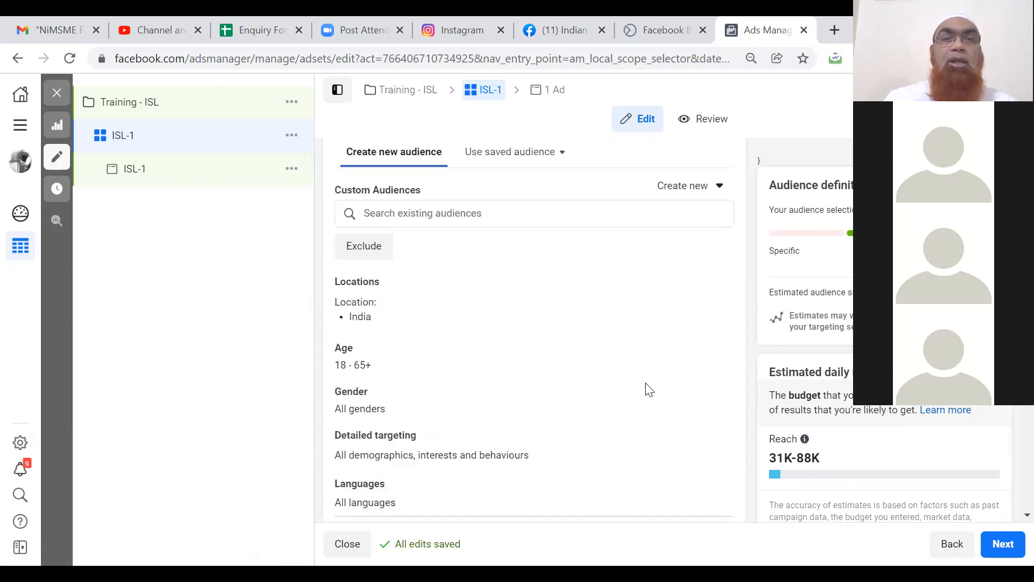
mouse_move(483, 305)
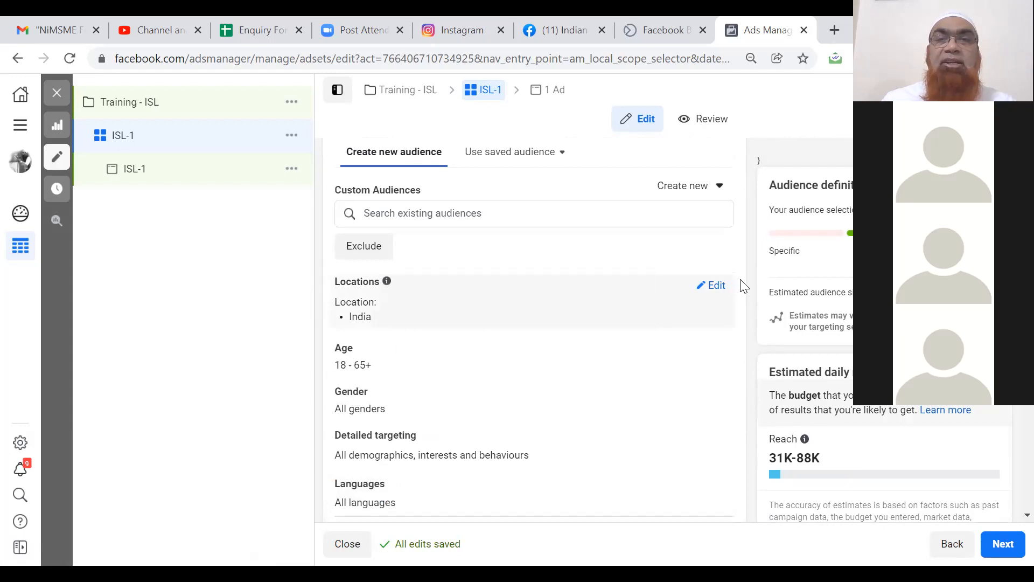
left_click(714, 286)
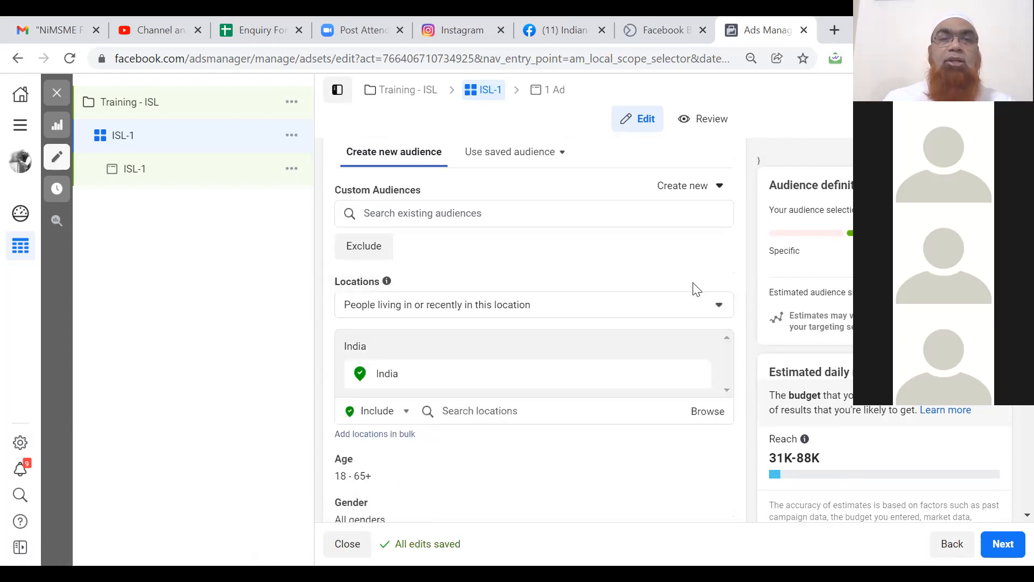
mouse_move(561, 386)
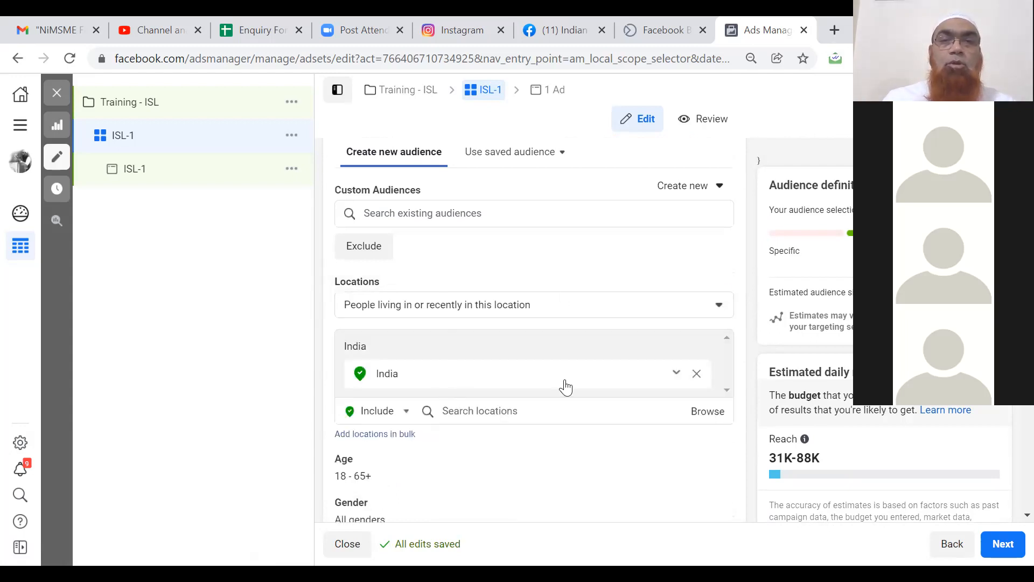
left_click(697, 374)
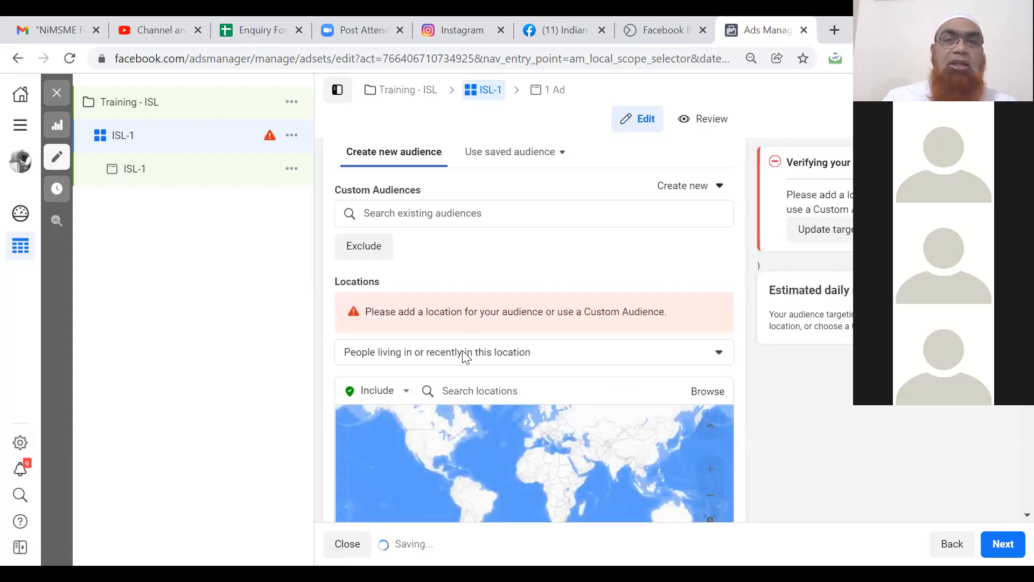
left_click(463, 360)
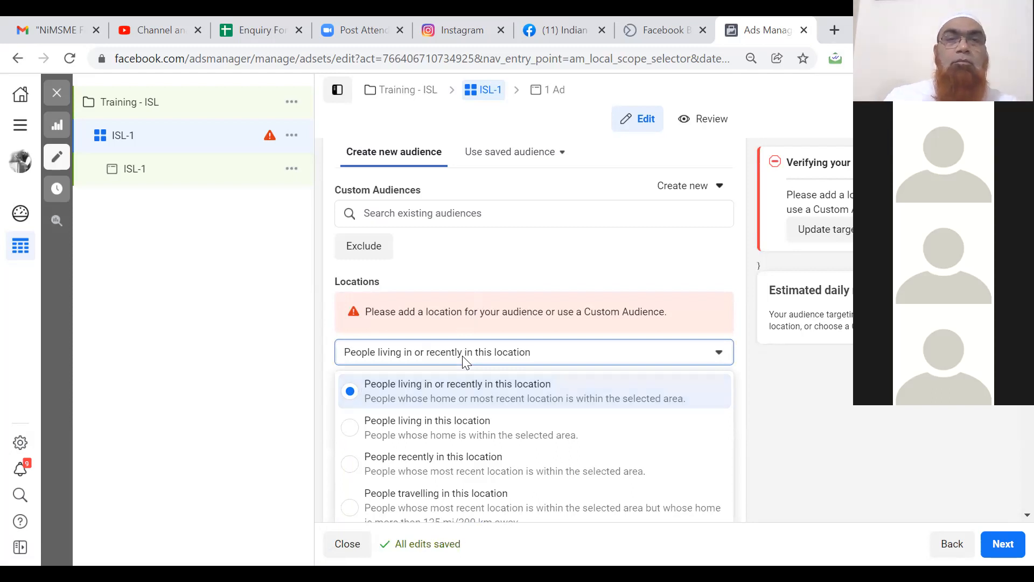
left_click(464, 360)
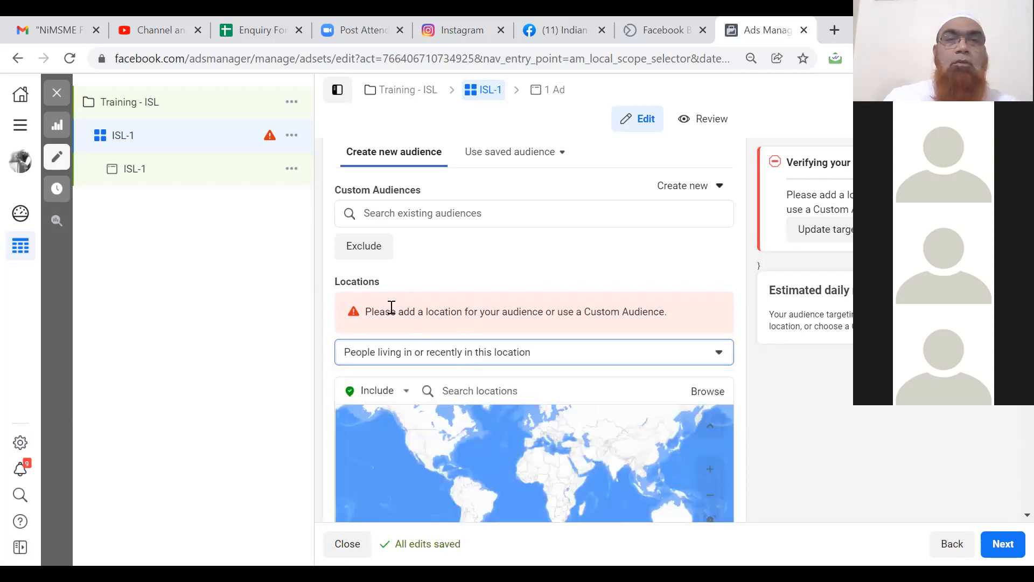
Add Hyderabad, Telangana, India as the target location with a 40 km radius.
left_click(496, 393)
type("Hyd")
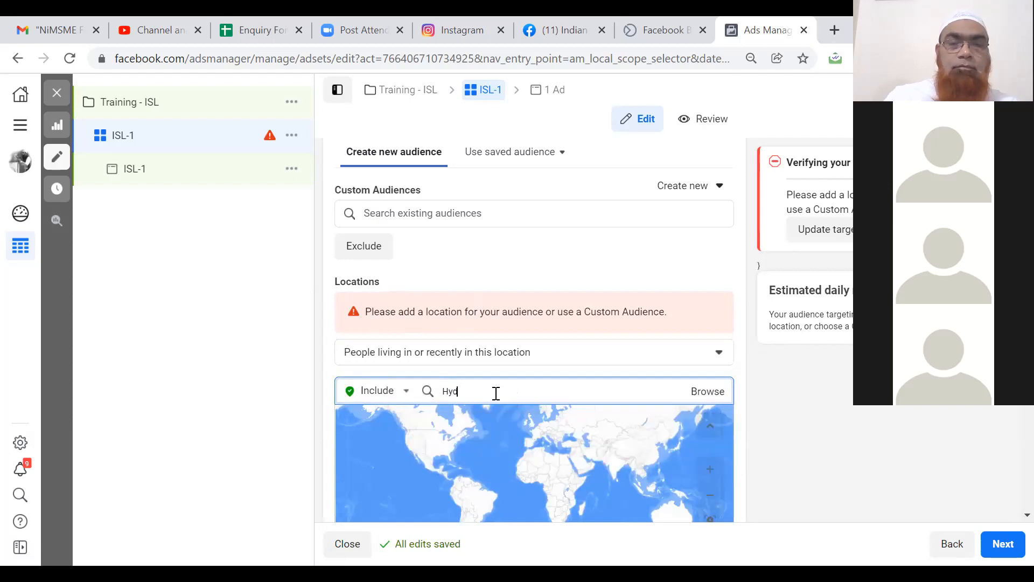
type("erabad")
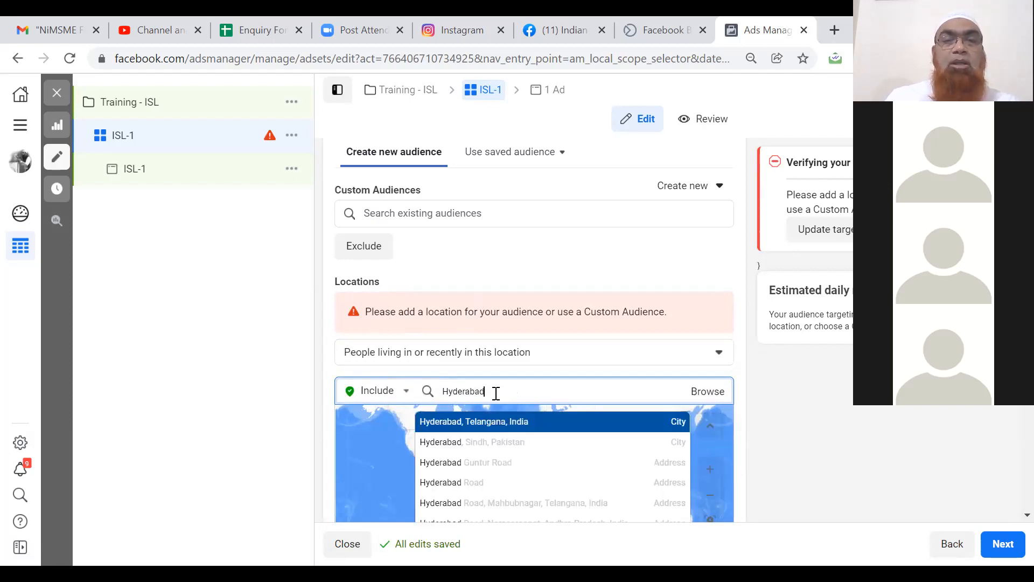
left_click(492, 425)
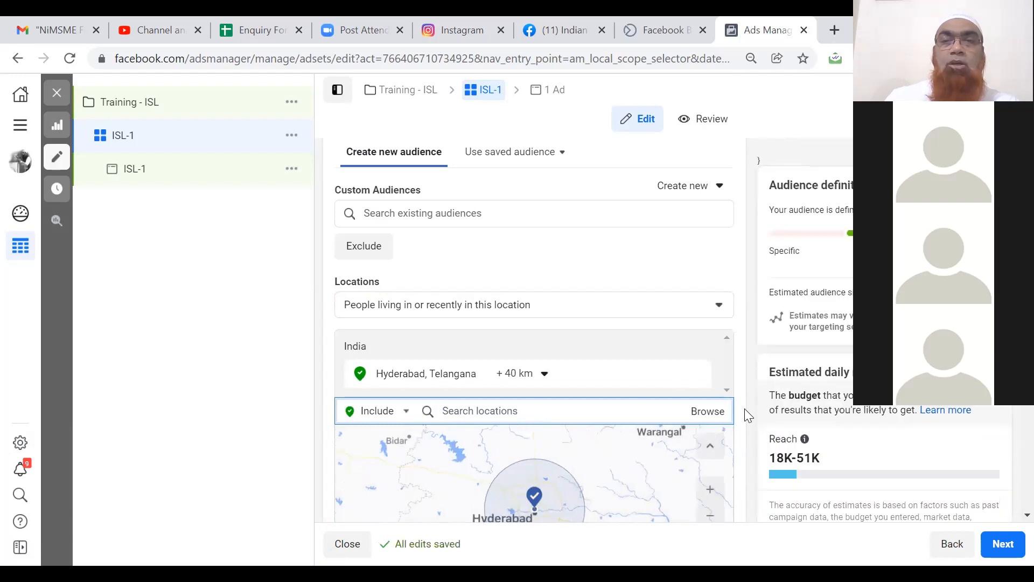
left_click(745, 409)
scroll(745, 409, "down", 1)
scroll(745, 408, "down", 1)
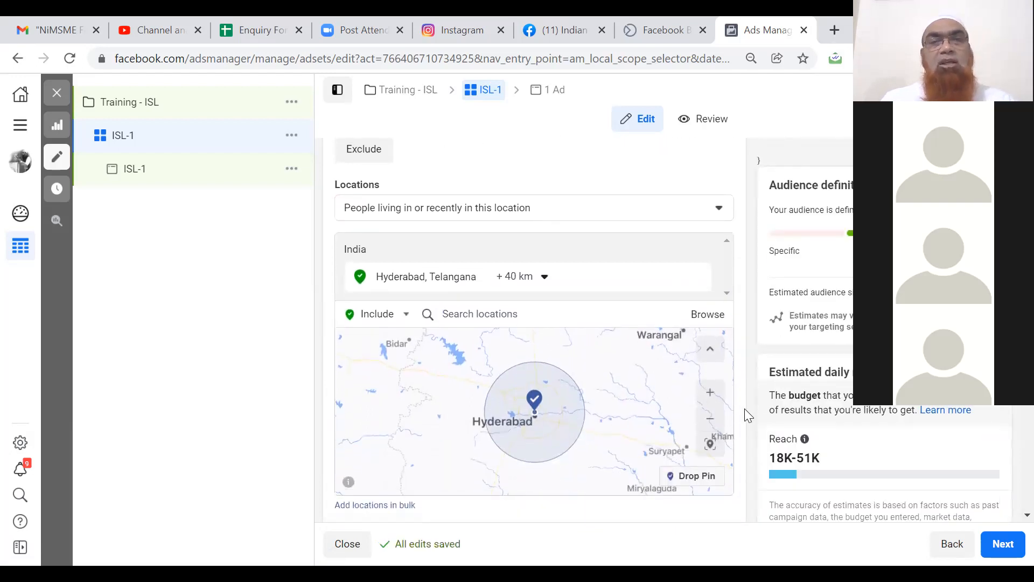
scroll(744, 408, "down", 5)
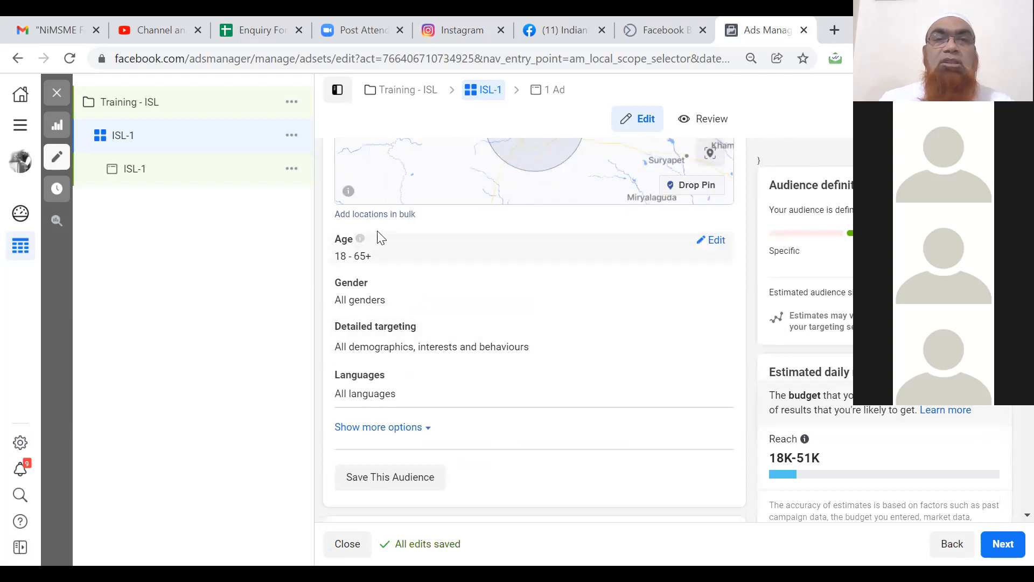
left_click(713, 240)
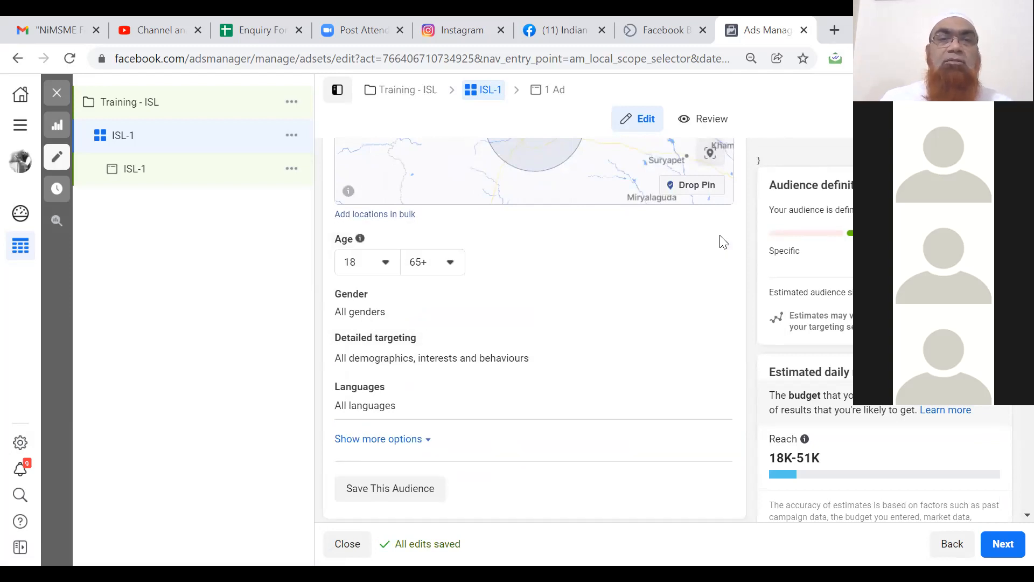
Set the audience age range to 20–60.
left_click(451, 264)
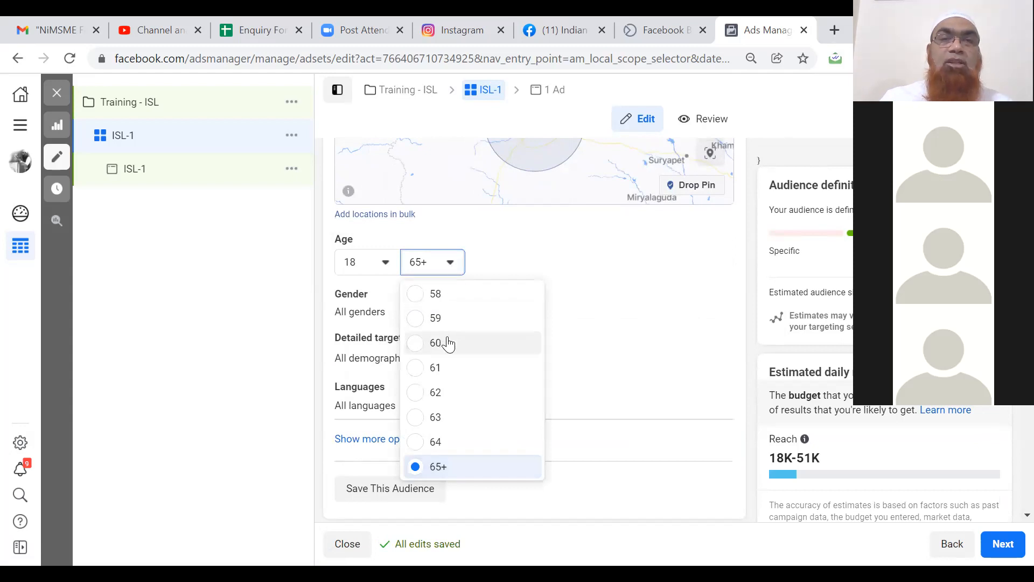
left_click(446, 343)
left_click(385, 263)
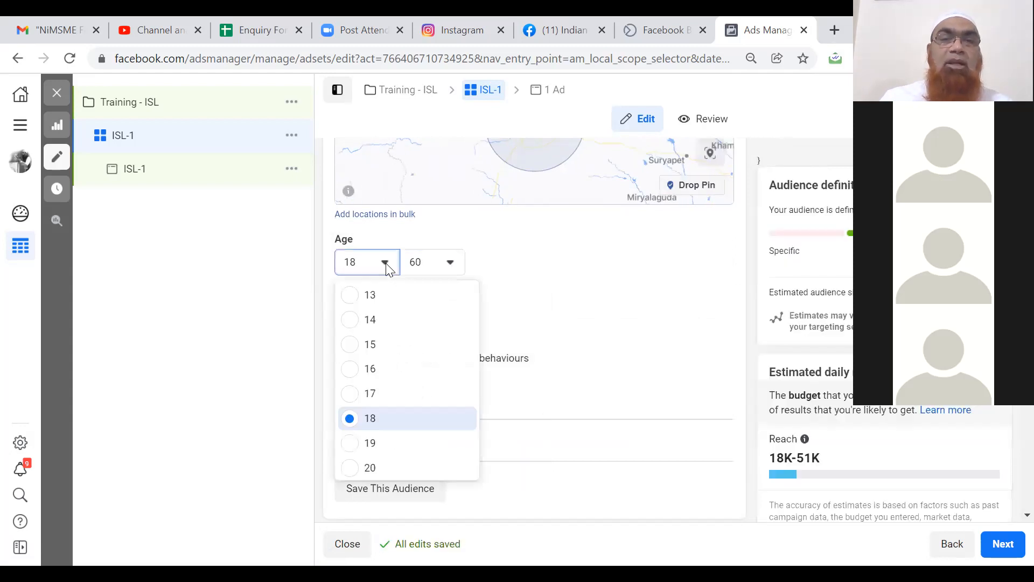
left_click(371, 468)
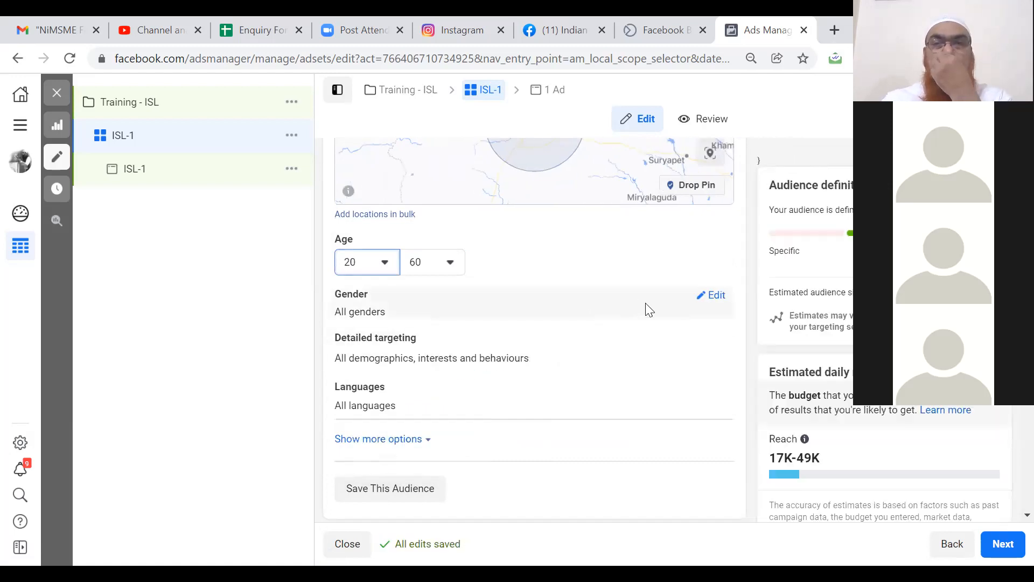
left_click(716, 298)
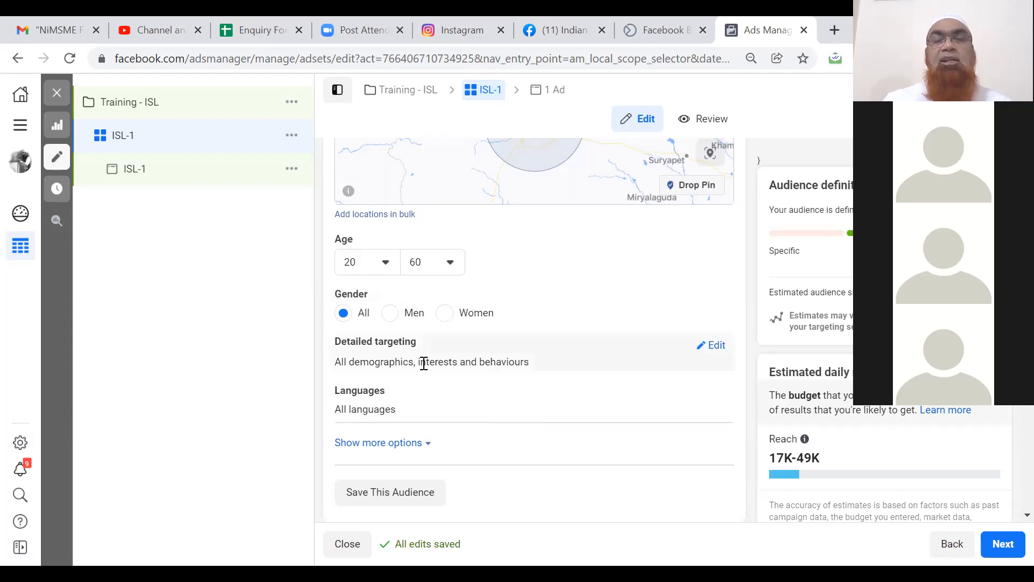
Add Graduation (job title) and Small business owners to detailed targeting.
left_click(716, 347)
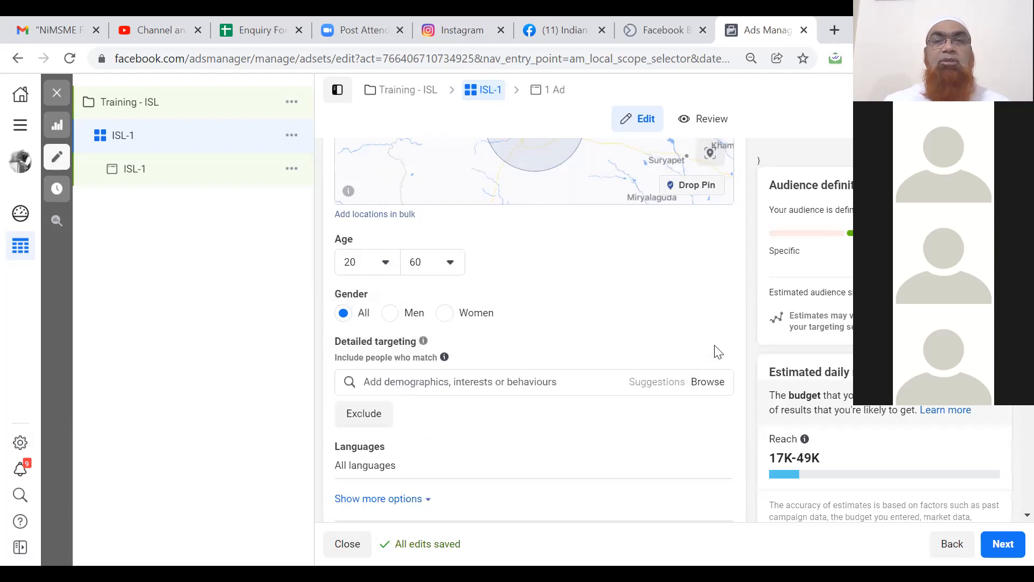
left_click(551, 380)
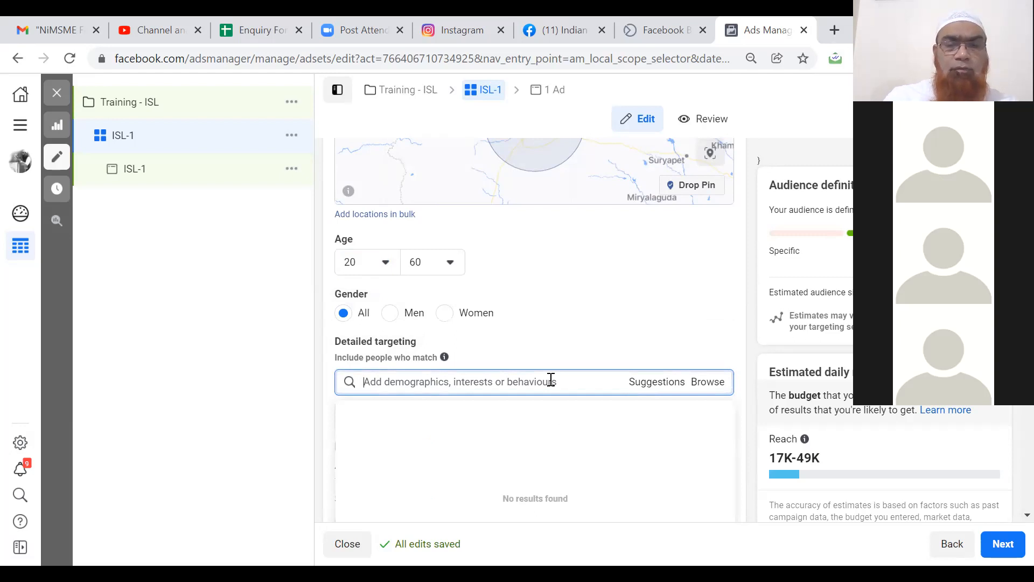
type("grat")
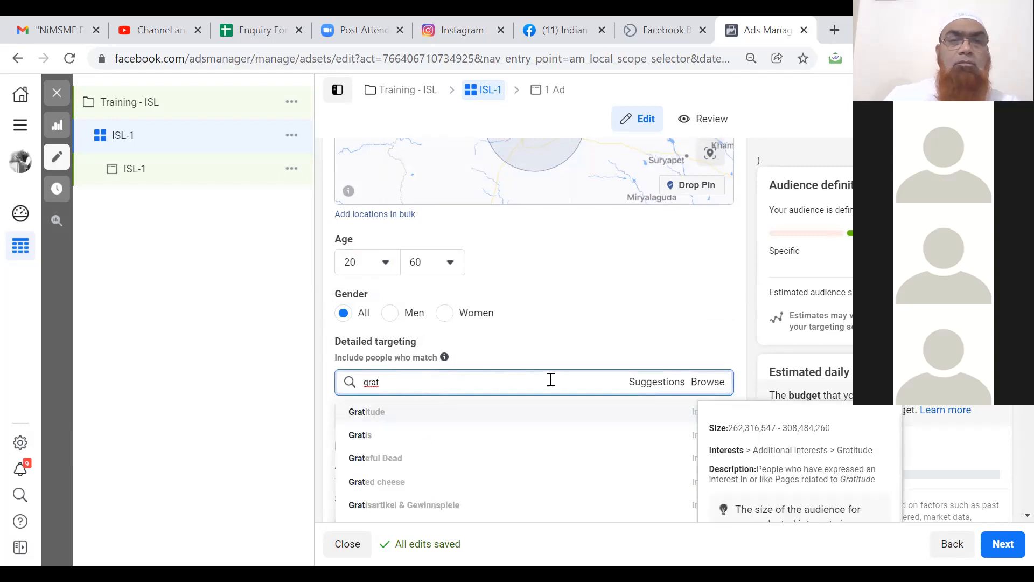
key("BackSpace")
type("dua")
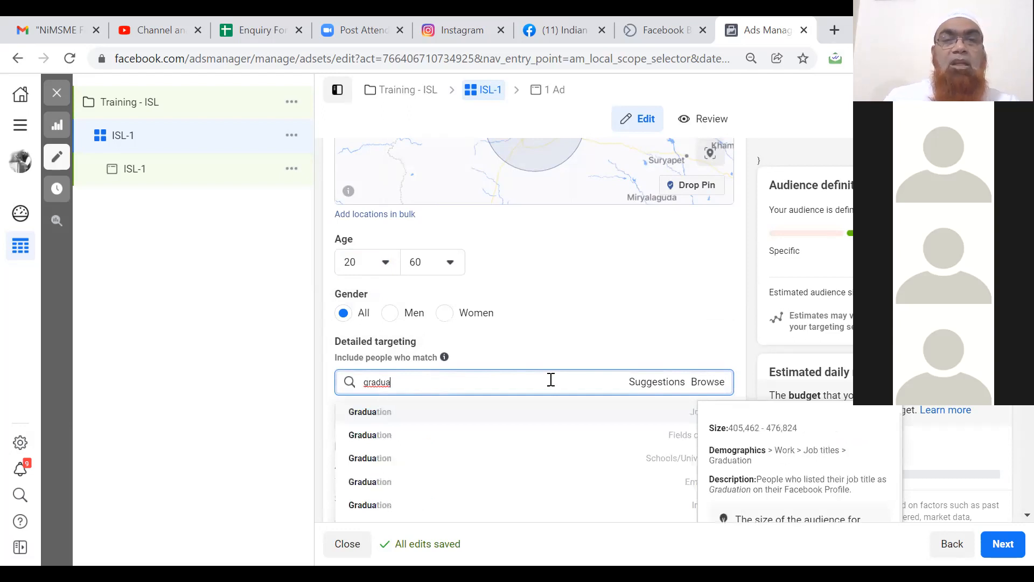
left_click(396, 413)
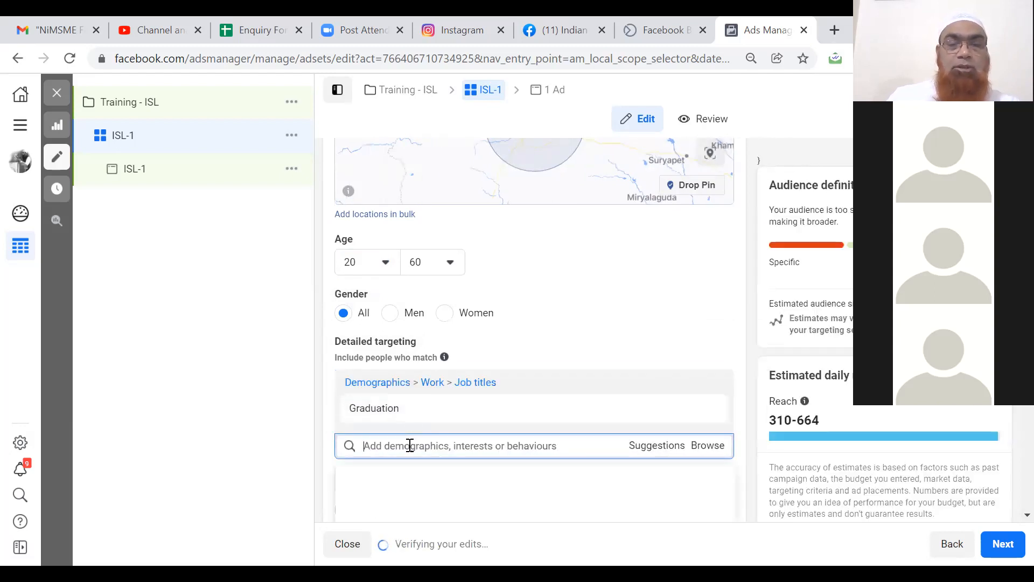
type("small business")
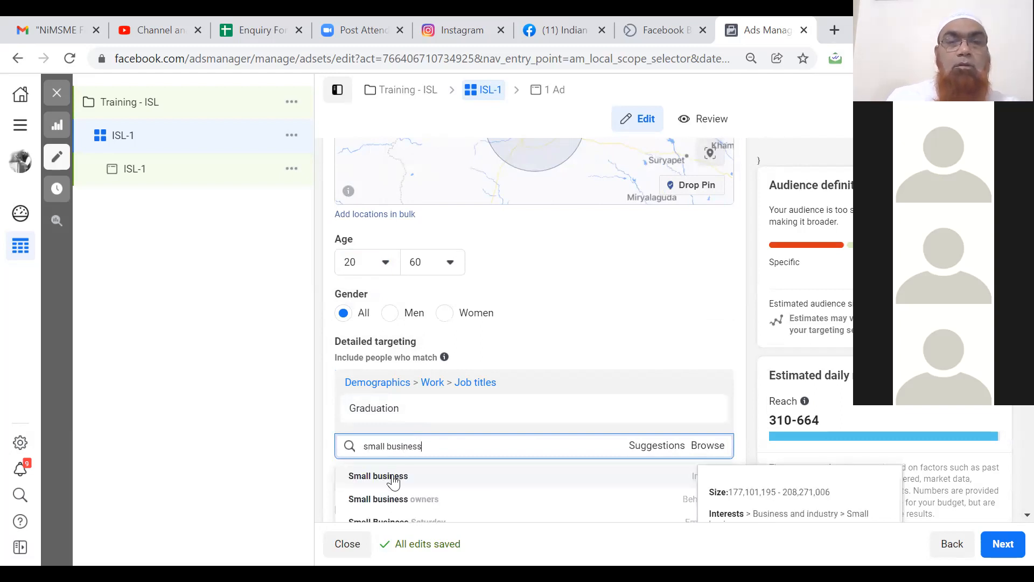
left_click(395, 501)
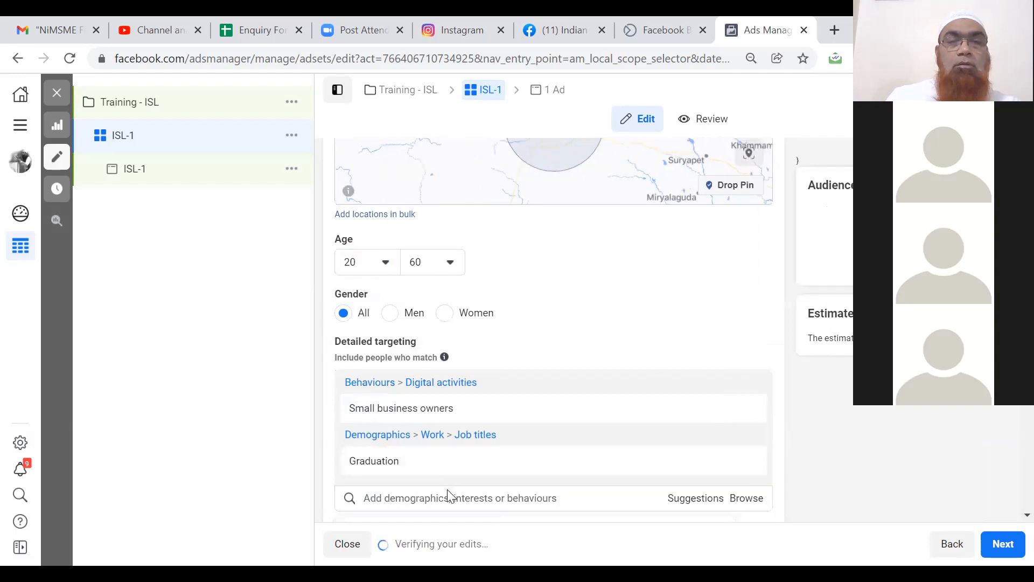
Search for Entrepreneur and CEO targeting options, then discard them without adding either.
type("En")
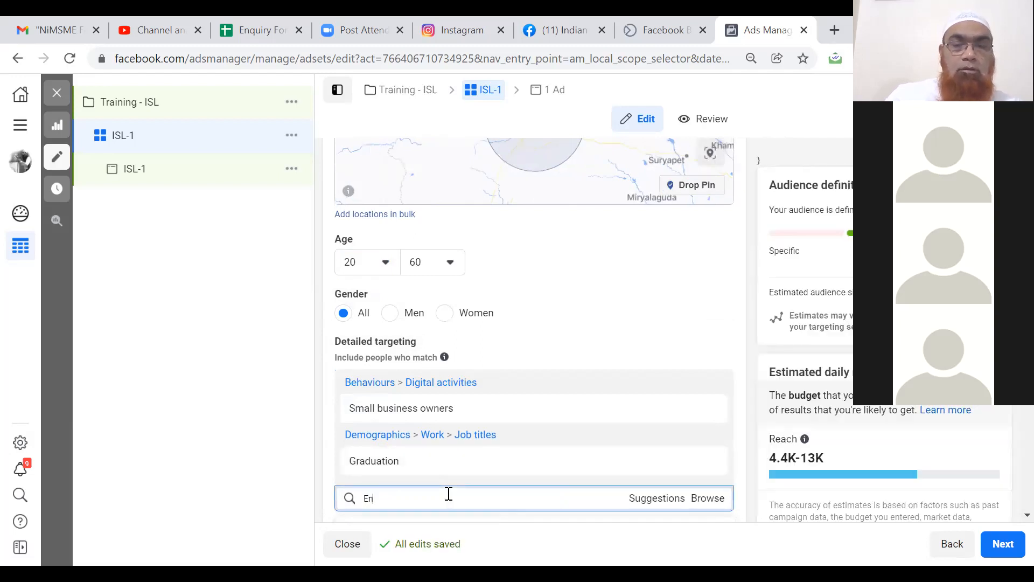
type("trepre")
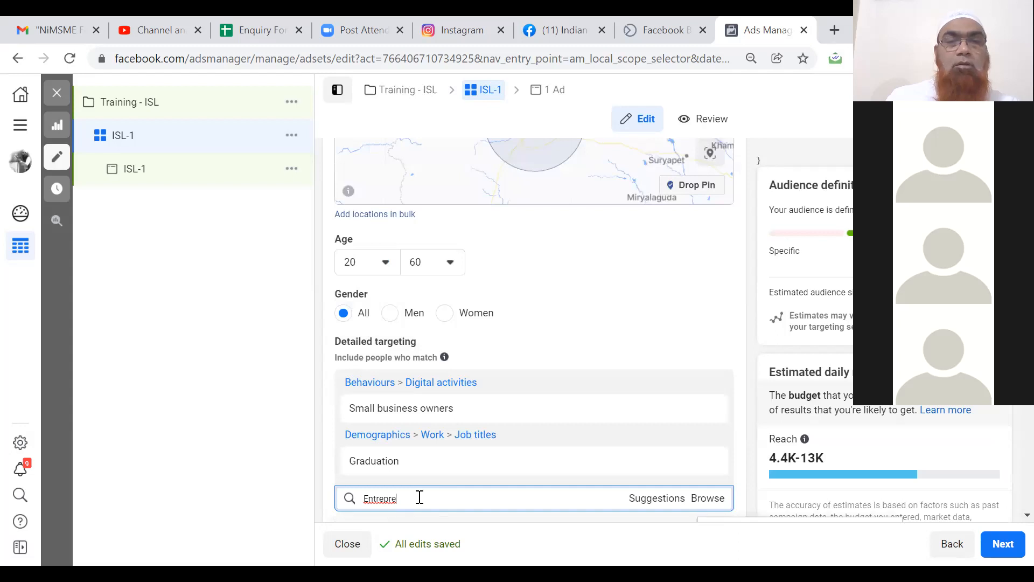
left_click(274, 343)
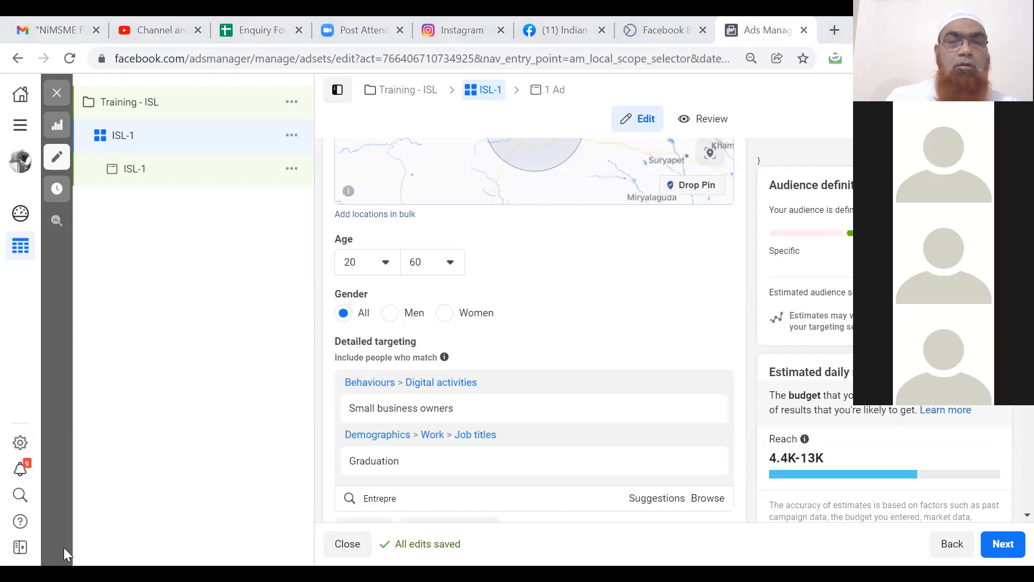
left_click(434, 501)
left_click(433, 500)
type("pre")
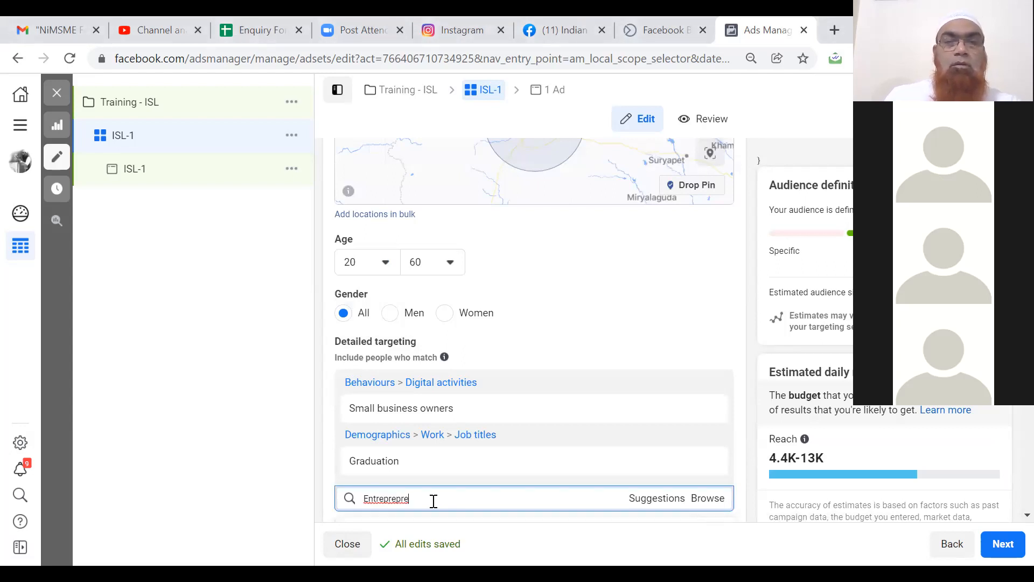
key("BackSpace")
key("BackSpace")
key("BackSpace")
key("BackSpace")
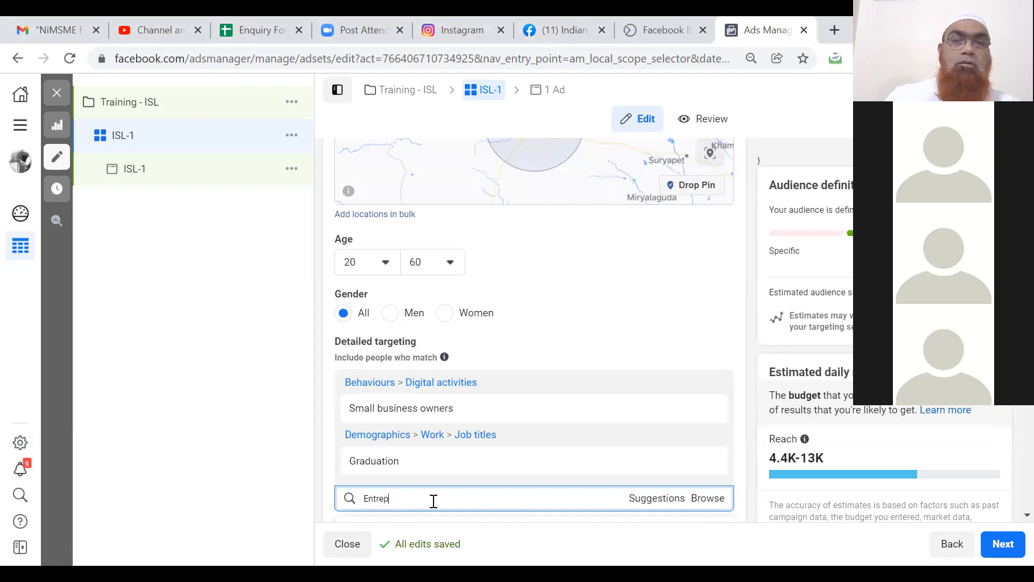
key("BackSpace")
key("BackSpace")
key("BackSpace")
key("BackSpace")
key("BackSpace")
key("BackSpace")
type("CEO")
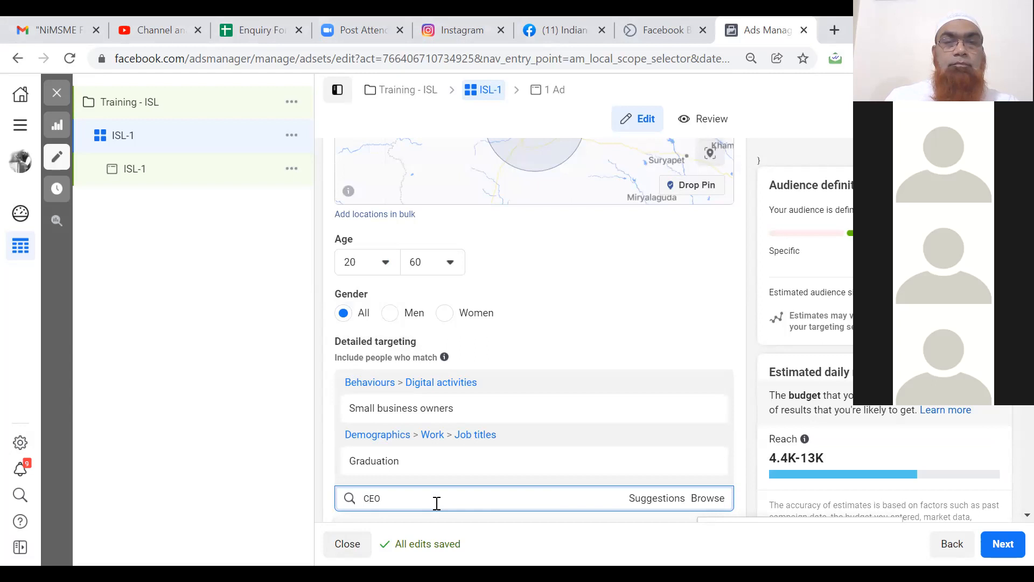
left_click(661, 502)
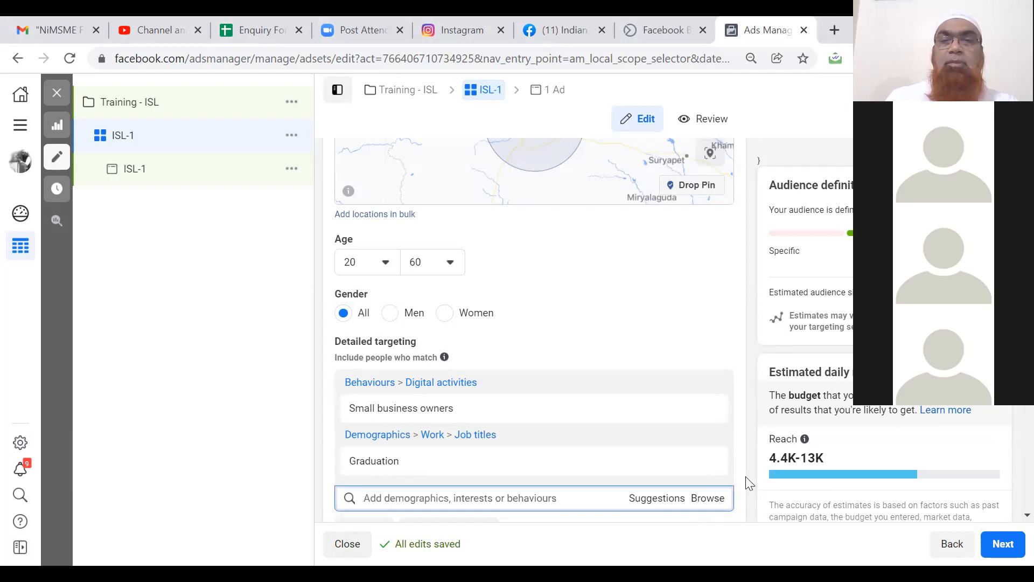
Set the ad set's languages to English (All) and Telugu.
scroll(745, 476, "down", 3)
scroll(745, 476, "down", 3)
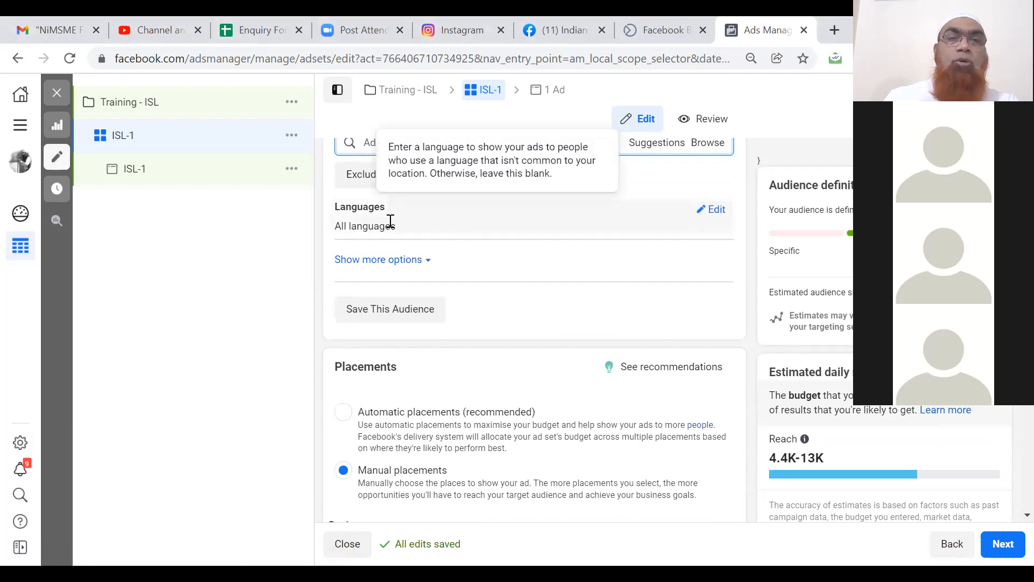
left_click(717, 211)
left_click(446, 230)
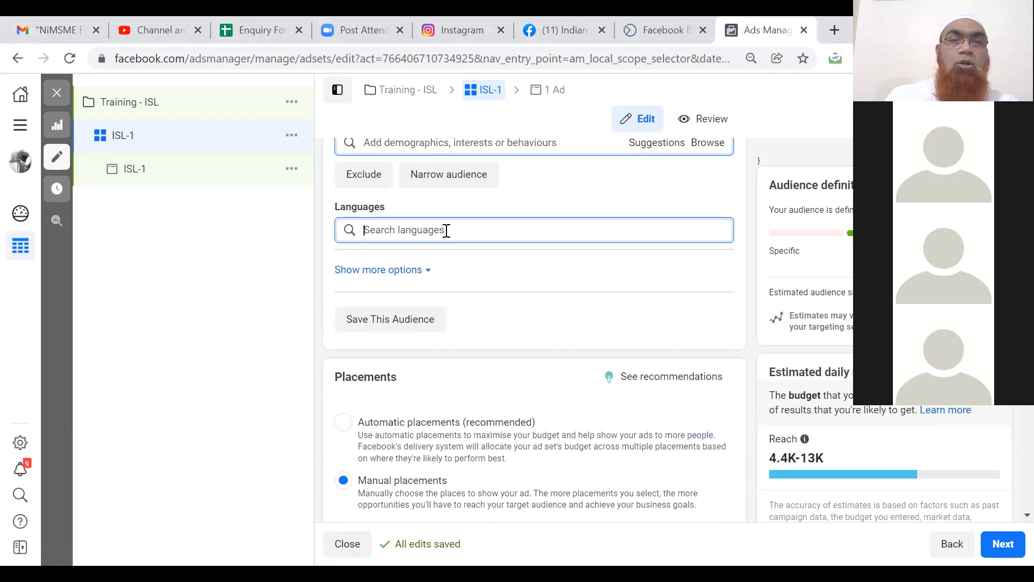
type("Eng")
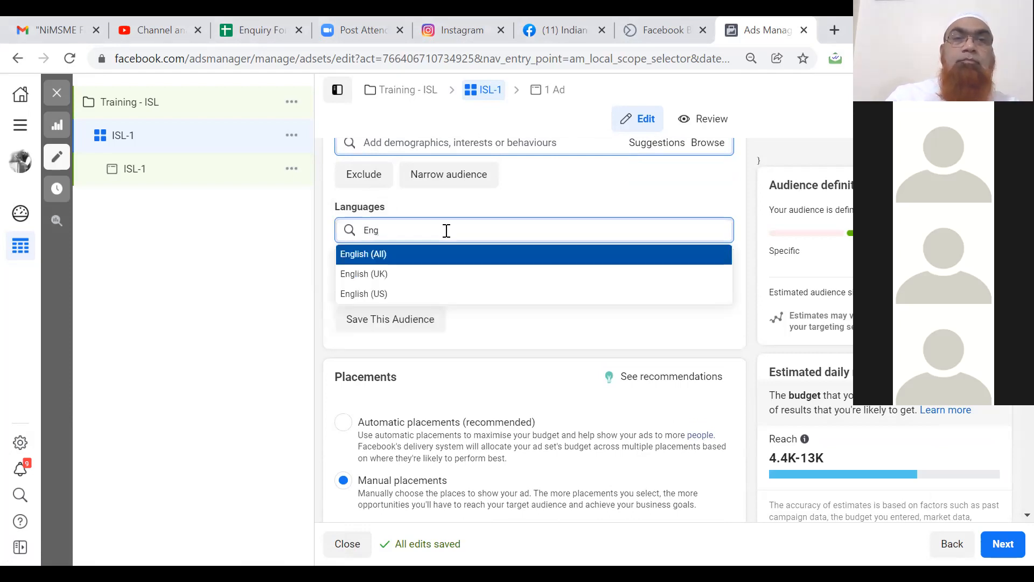
left_click(383, 258)
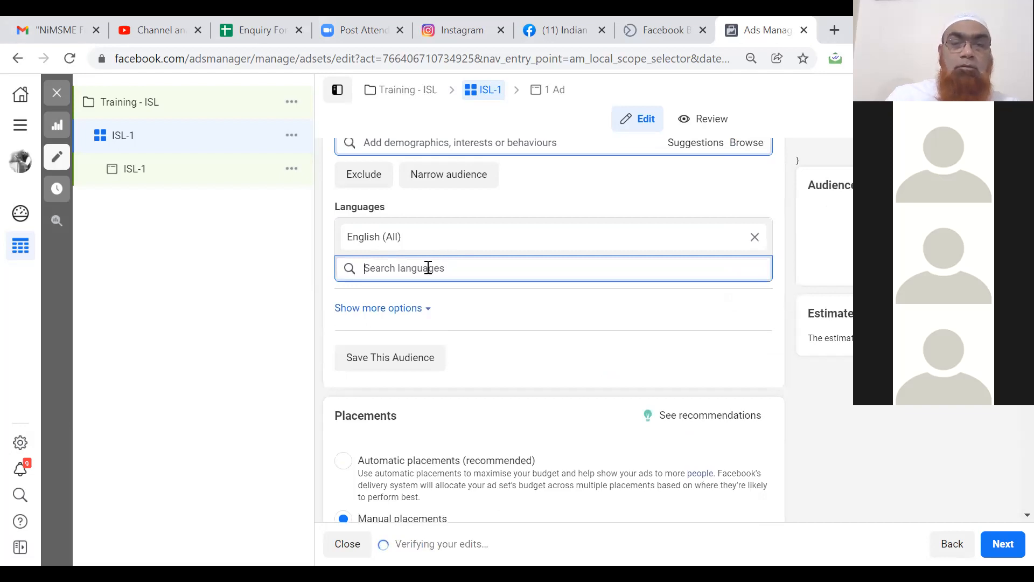
type("Telugu")
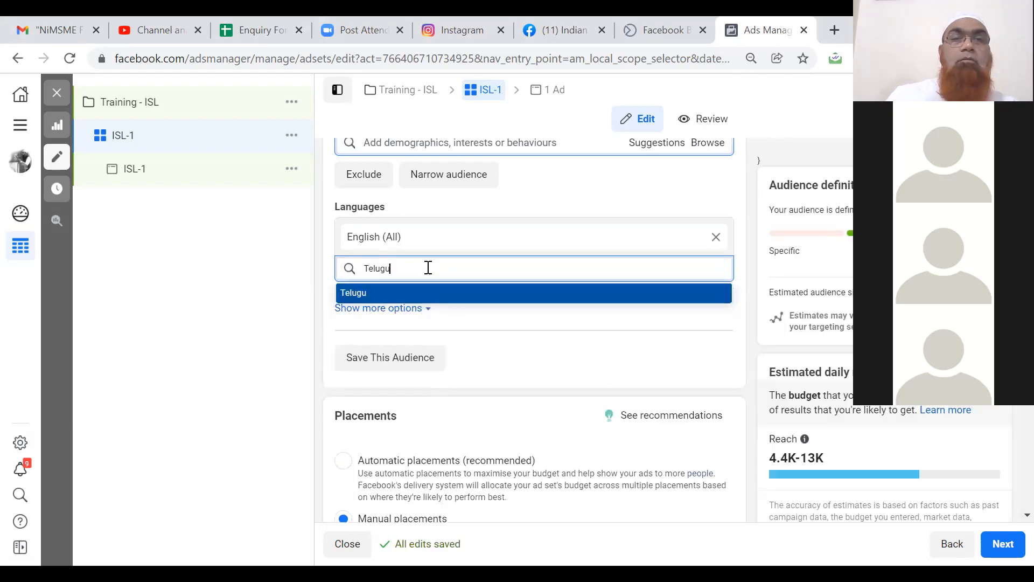
left_click(369, 294)
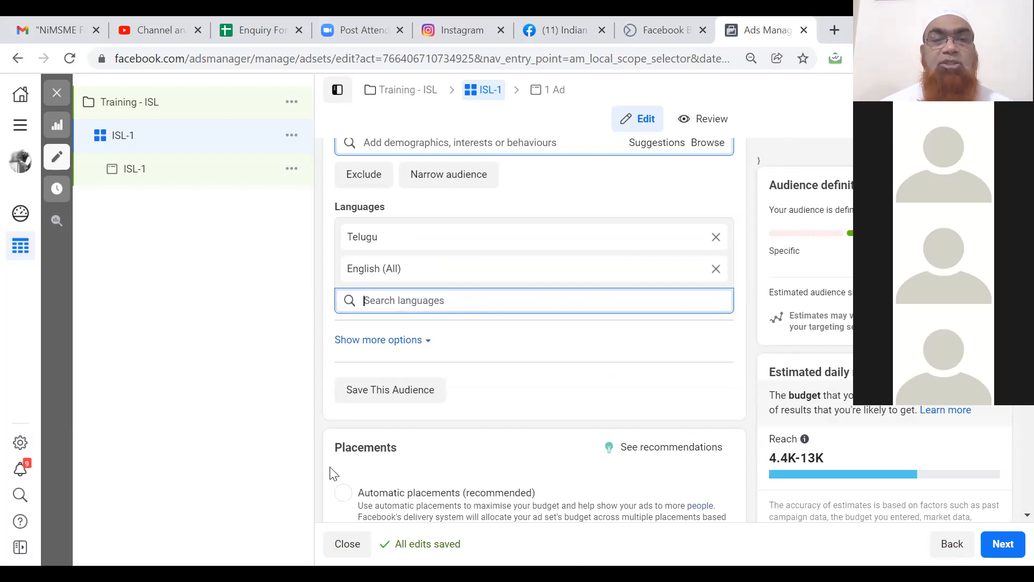
left_click(280, 491)
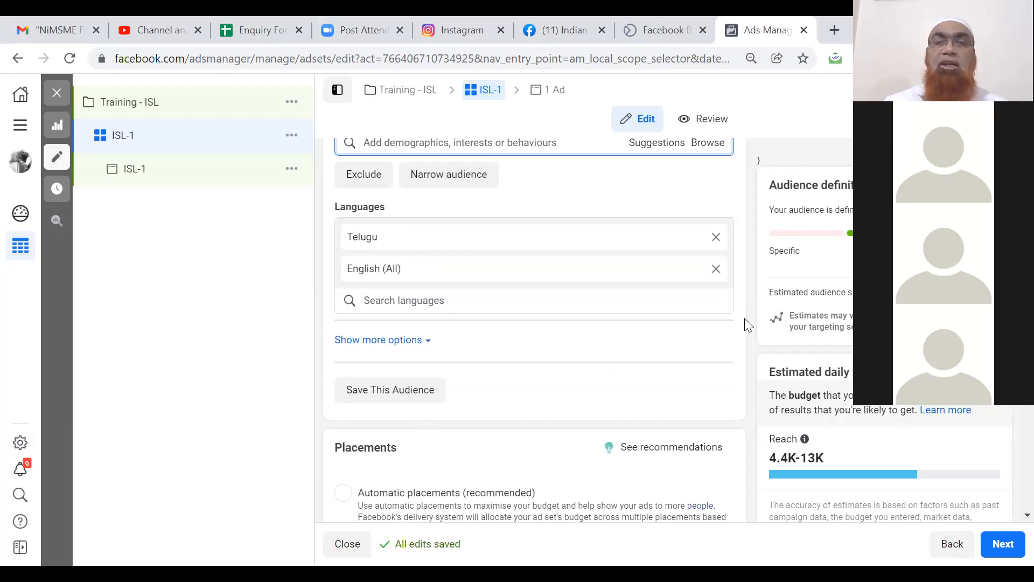
Show the ISL-1 Review summary with its ₹200.00 daily budget, schedule and Hyderabad location.
scroll(745, 319, "down", 5)
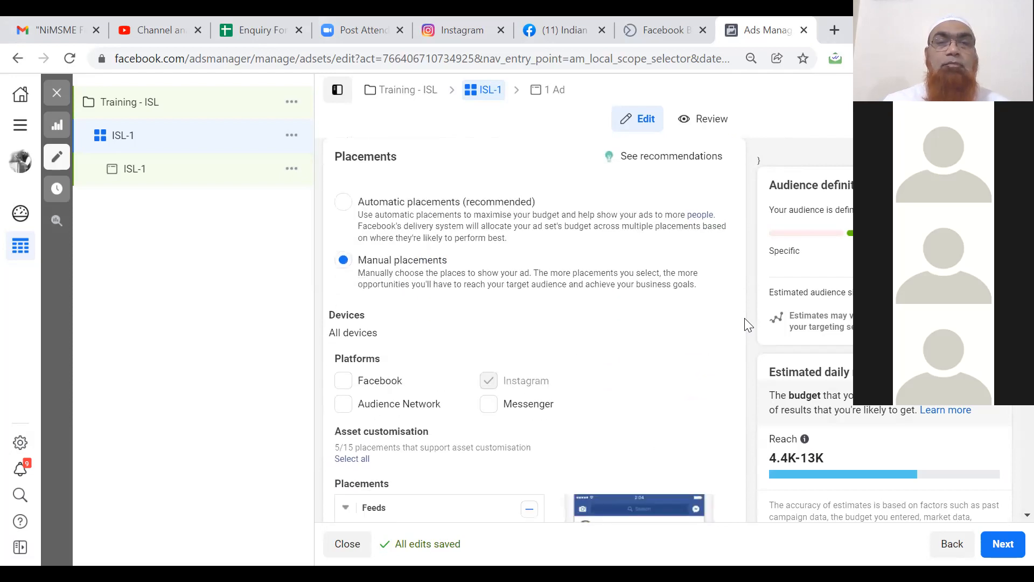
scroll(745, 319, "down", 10)
scroll(745, 322, "down", 9)
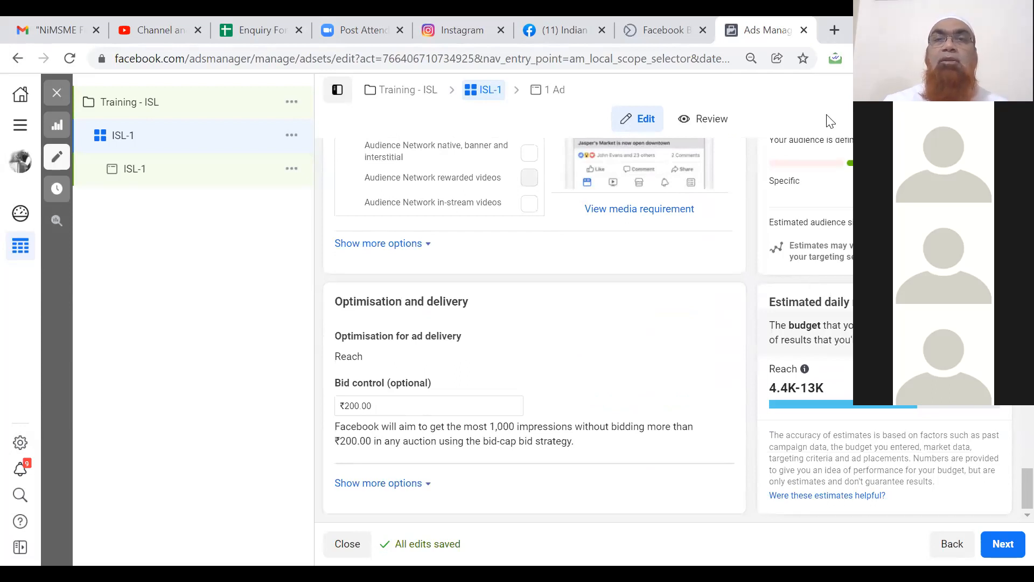
left_click(700, 119)
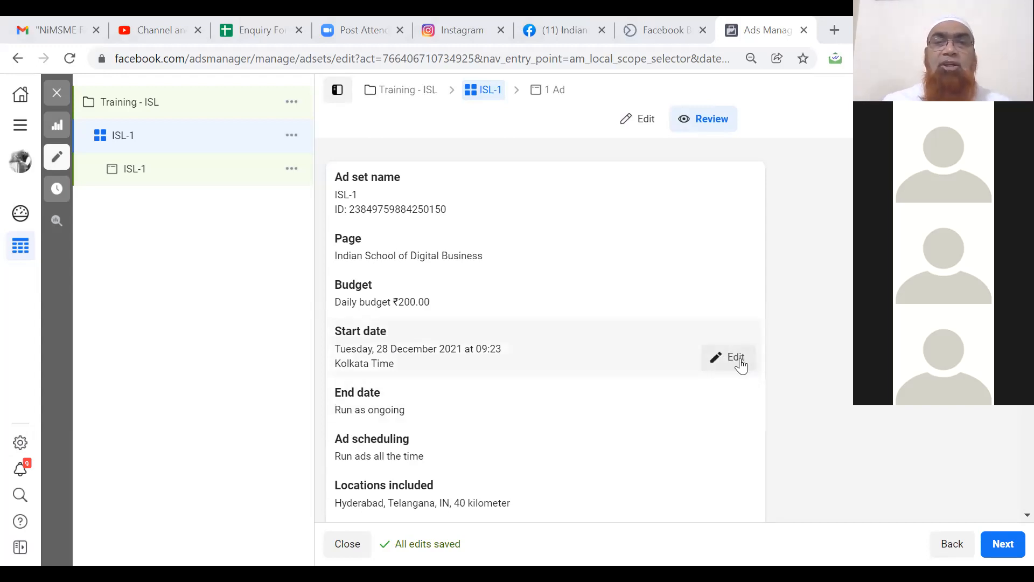
Add an end date of 31 December 2021, keeping the 28 December start.
left_click(740, 363)
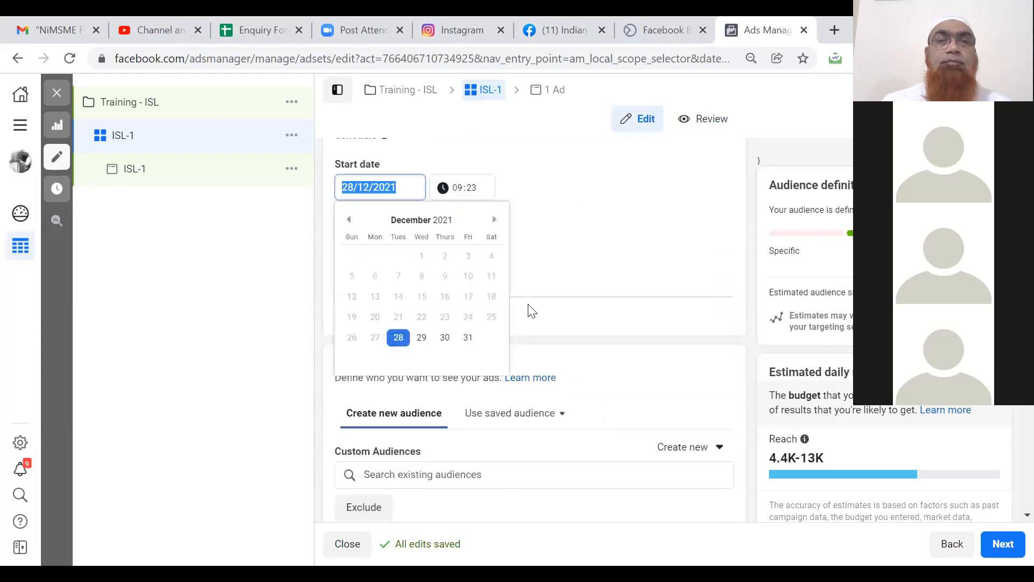
left_click(401, 342)
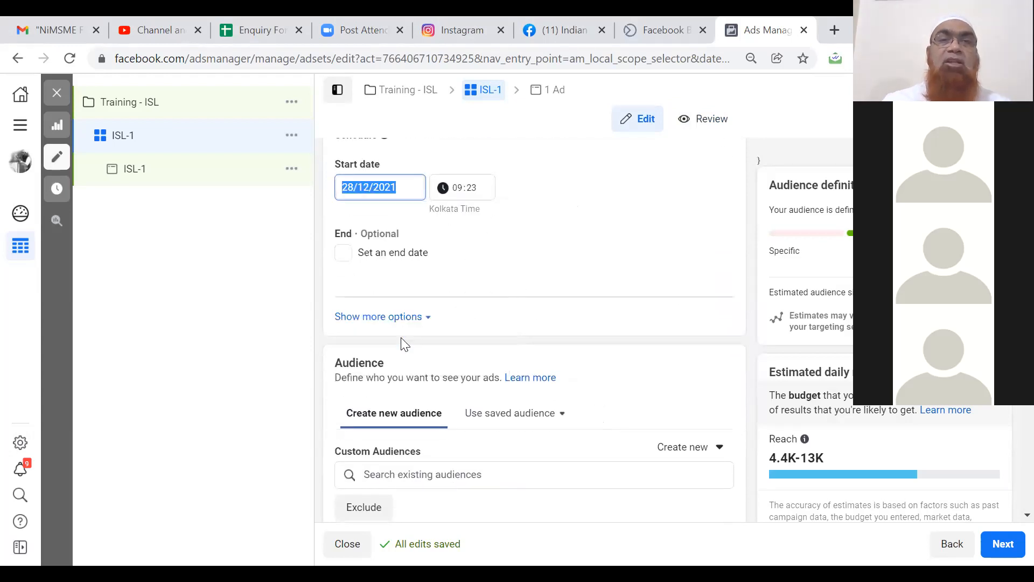
left_click(459, 189)
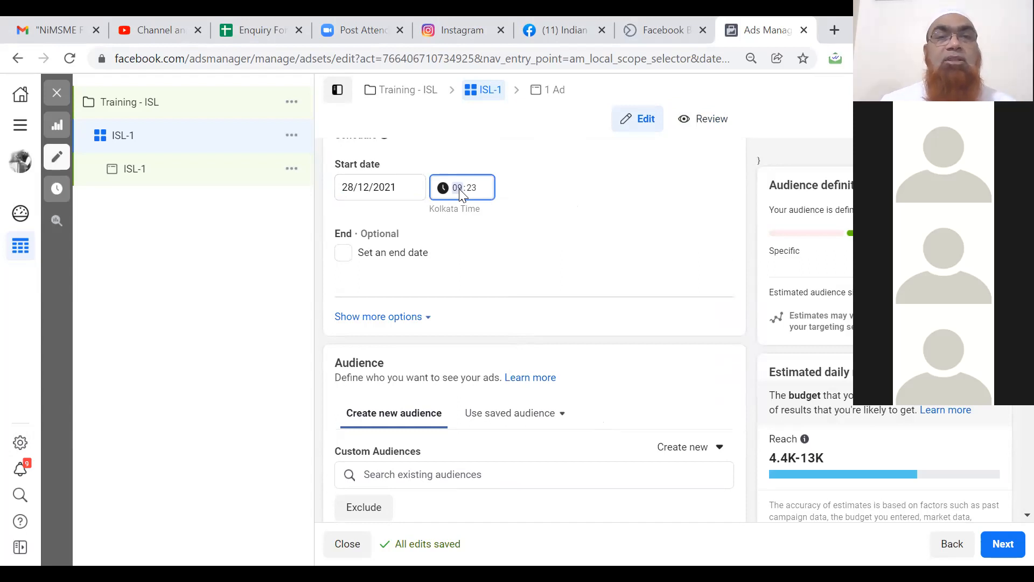
left_click(343, 253)
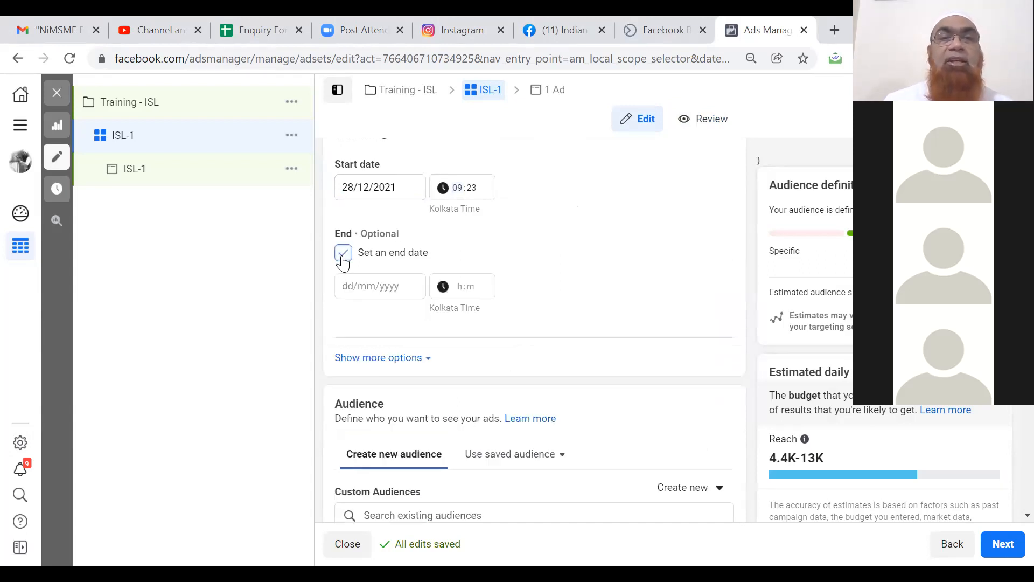
left_click(371, 286)
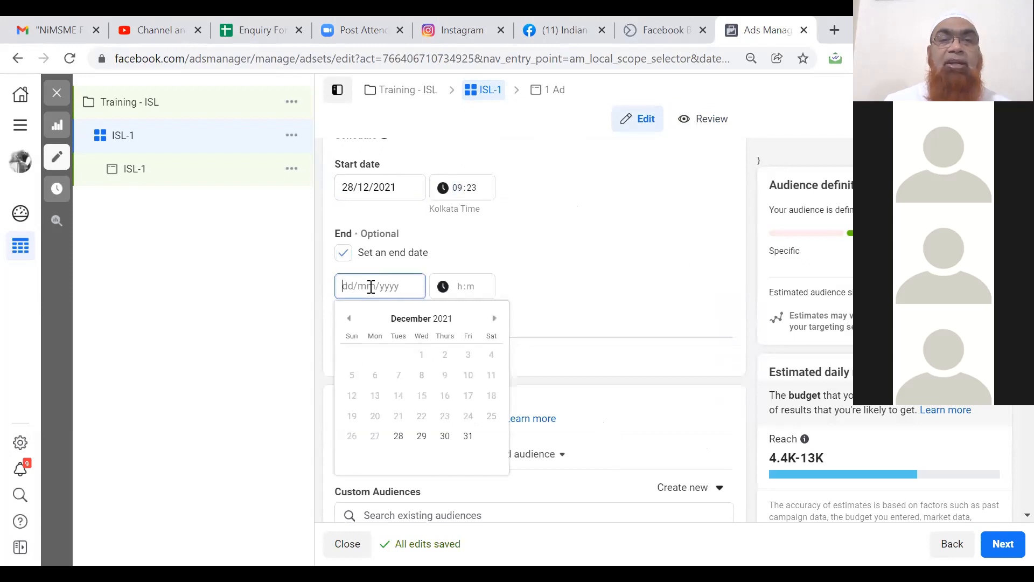
left_click(468, 437)
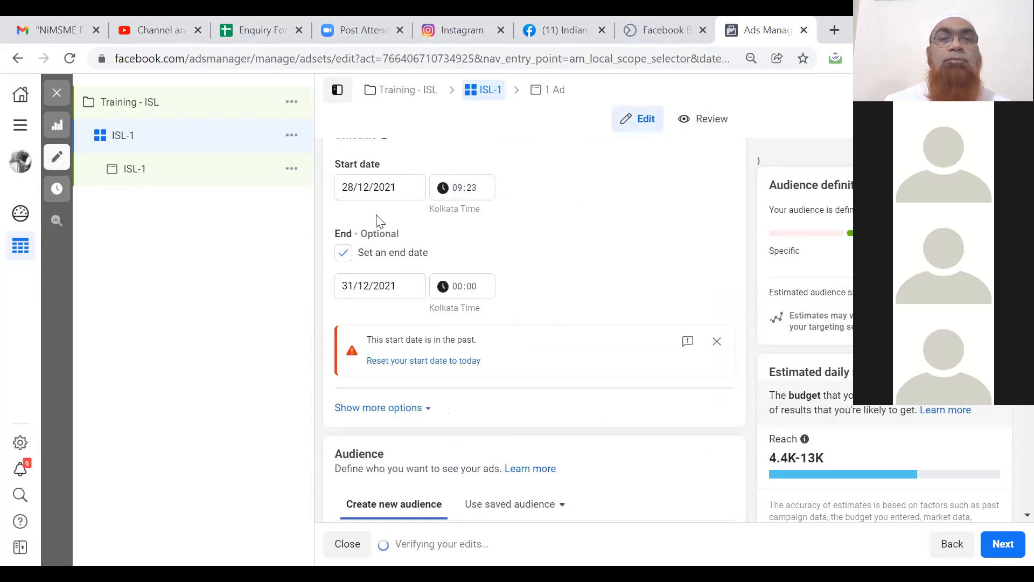
Reset the 28/12/2021 start to the current time, 09:32.
left_click(362, 189)
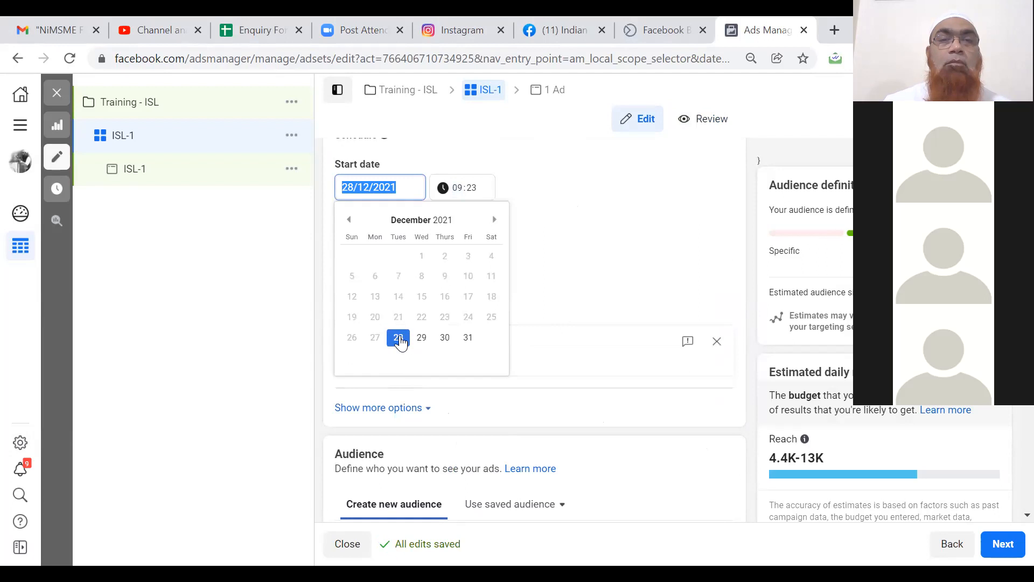
left_click(398, 338)
left_click(500, 244)
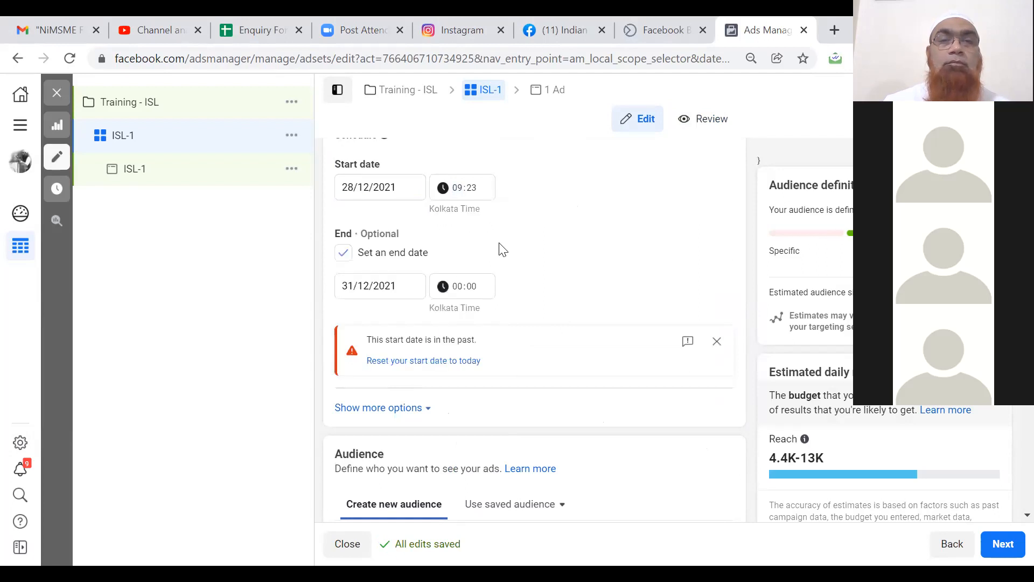
left_click(432, 362)
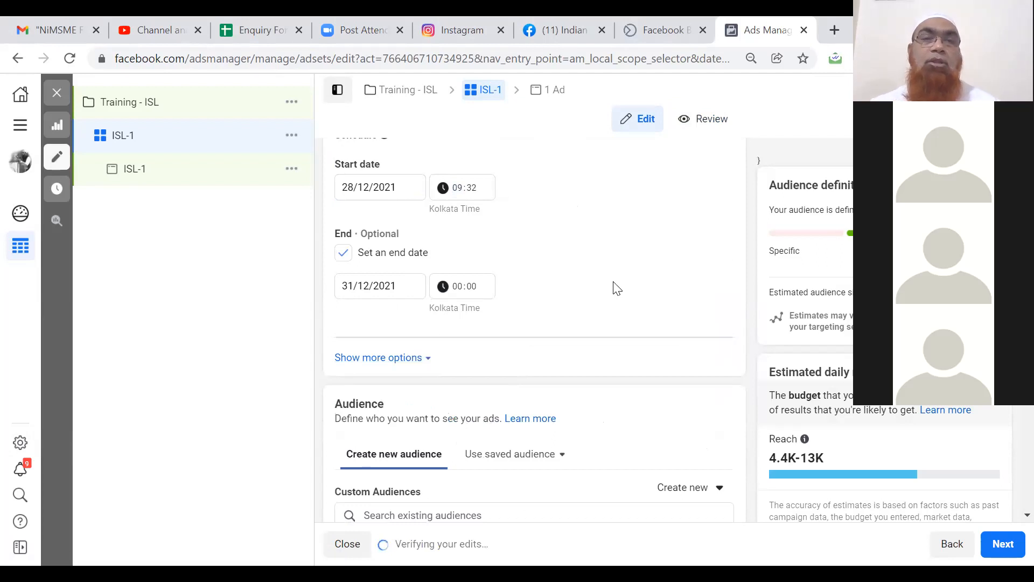
Expand and then collapse the extra scheduling options under Schedule.
scroll(617, 288, "down", 4)
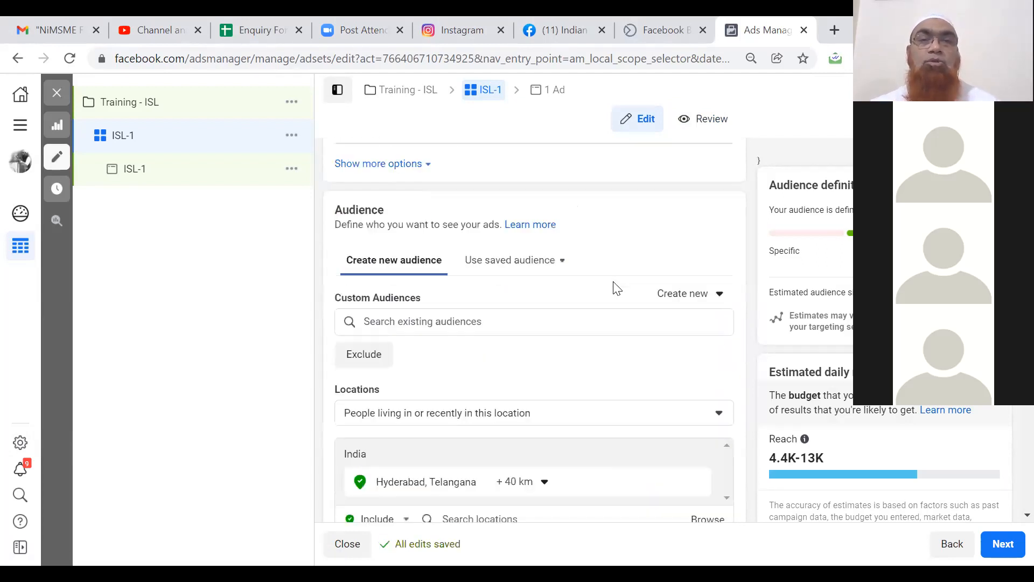
scroll(613, 289, "up", 3)
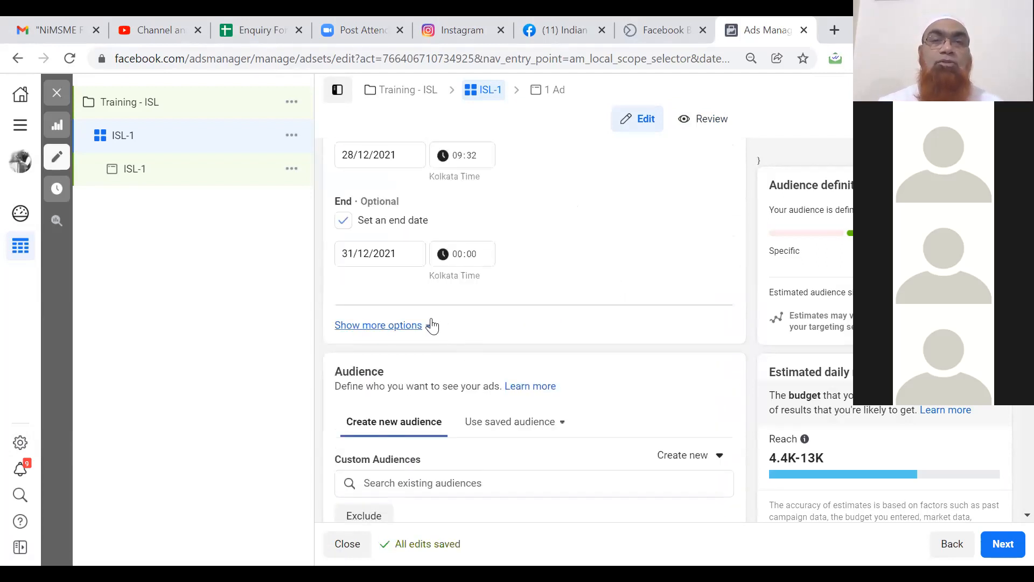
left_click(428, 325)
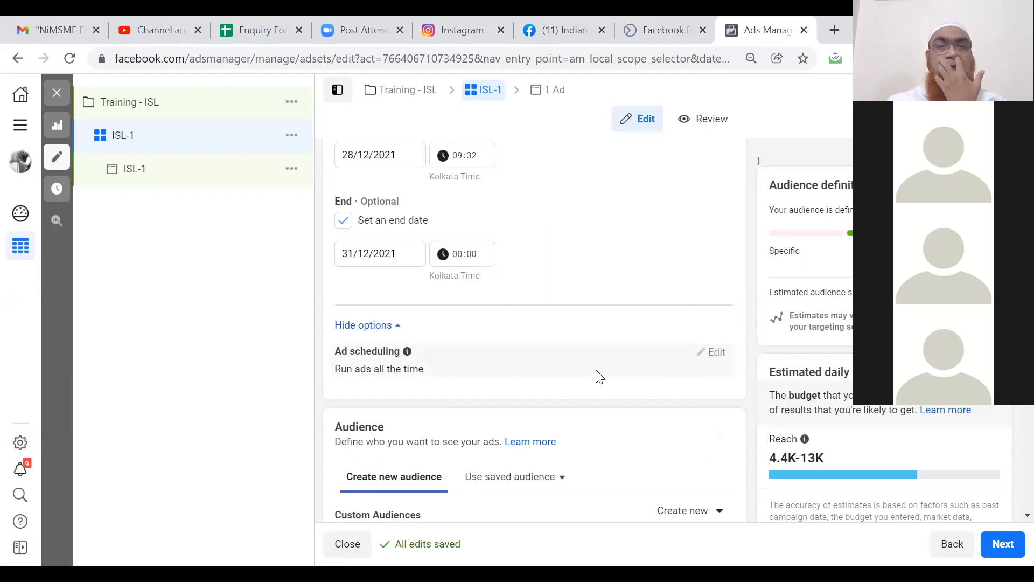
scroll(599, 376, "down", 3)
scroll(599, 375, "up", 5)
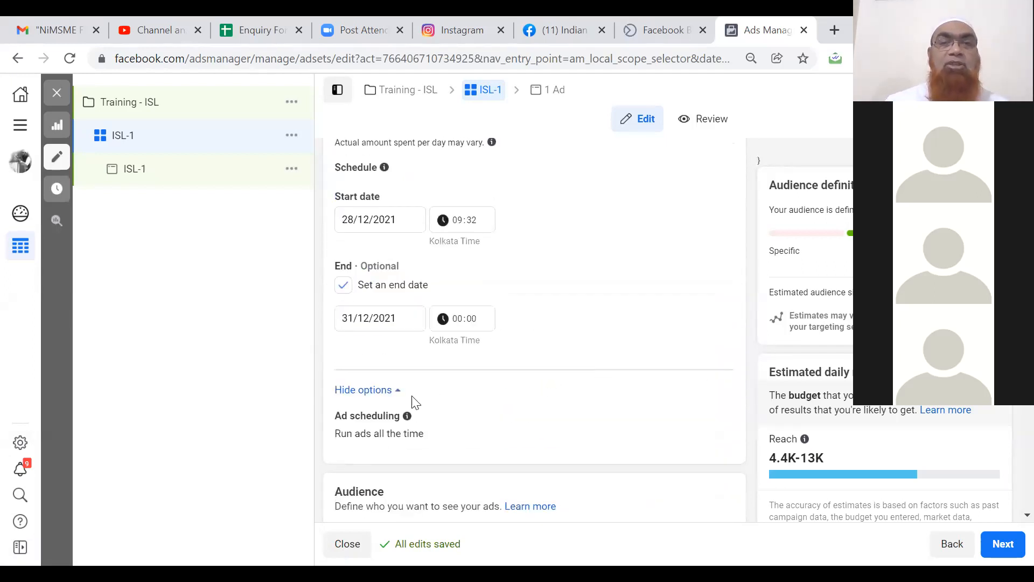
left_click(395, 391)
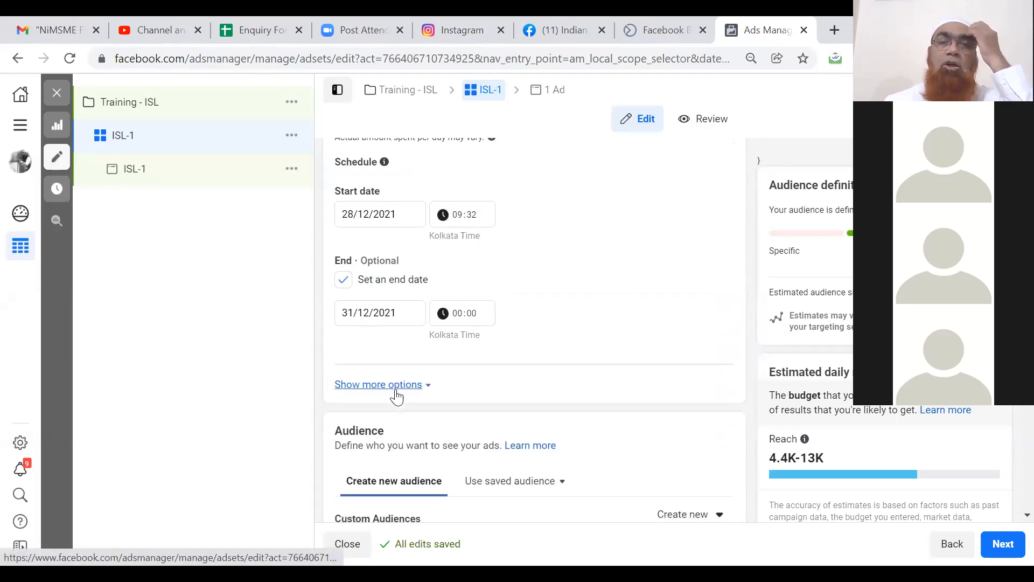
Scroll past Placements and continue with Next to the ISL-1 ad-level settings.
scroll(396, 389, "down", 15)
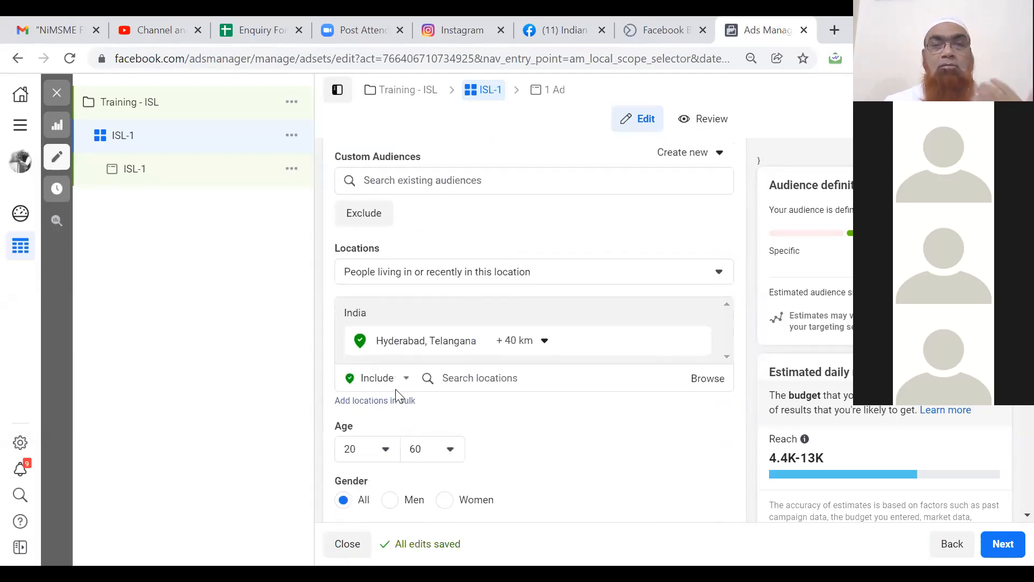
scroll(396, 389, "down", 10)
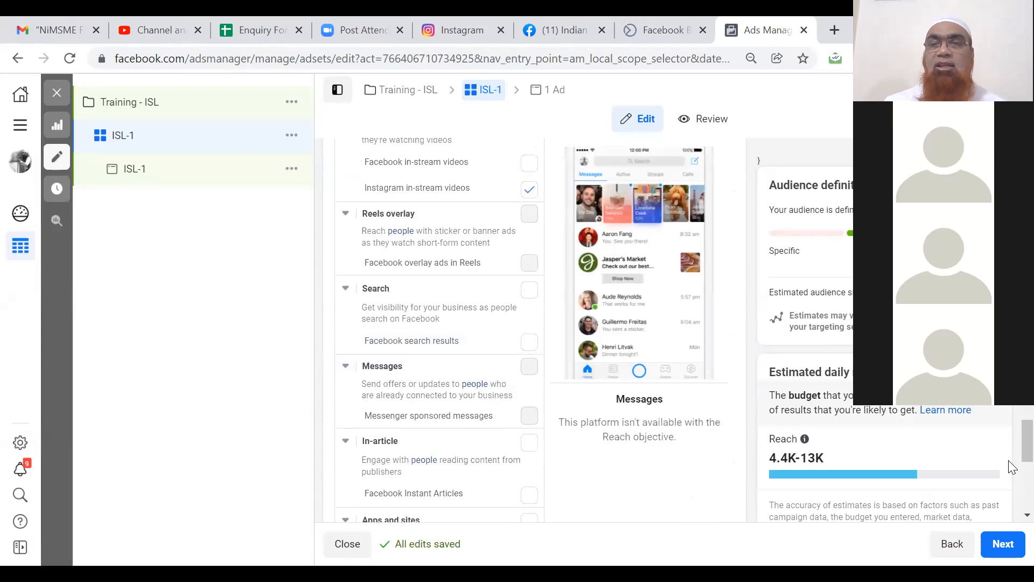
right_click(1011, 516)
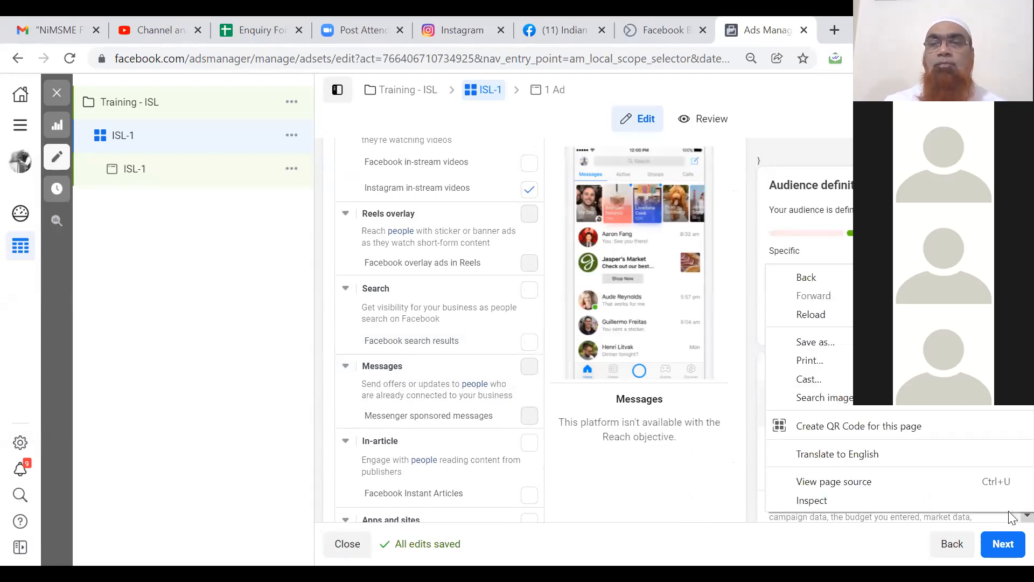
left_click(1025, 516)
left_click(1025, 516)
left_click(1013, 542)
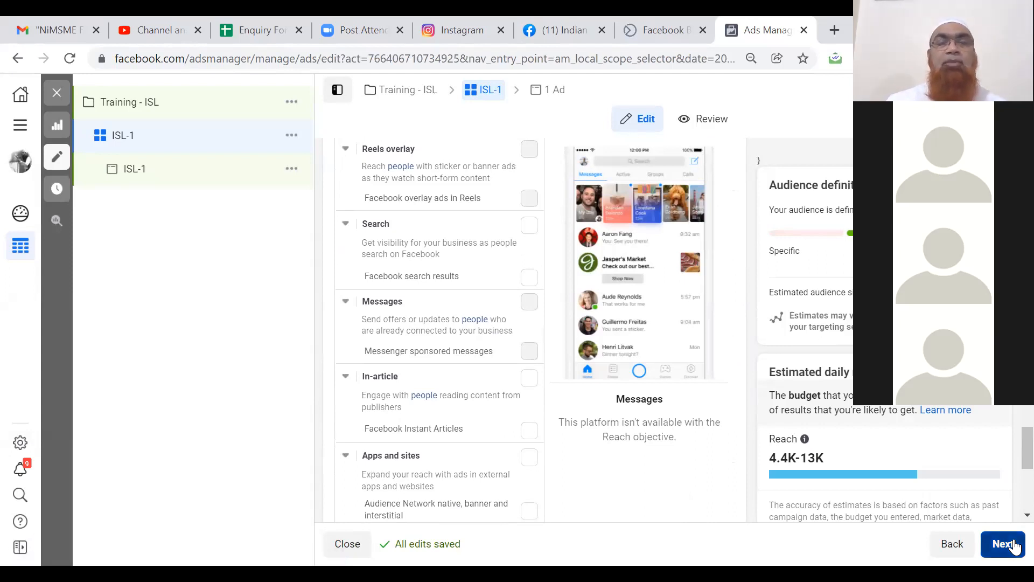
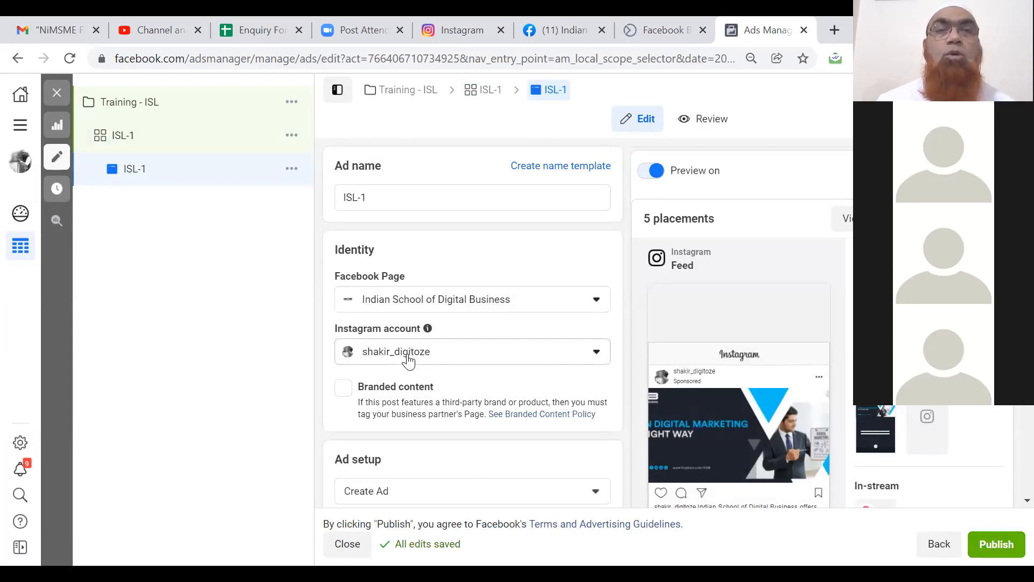
Keep the same Instagram account and switch ad ISL-1 to the Carousel format.
left_click(408, 362)
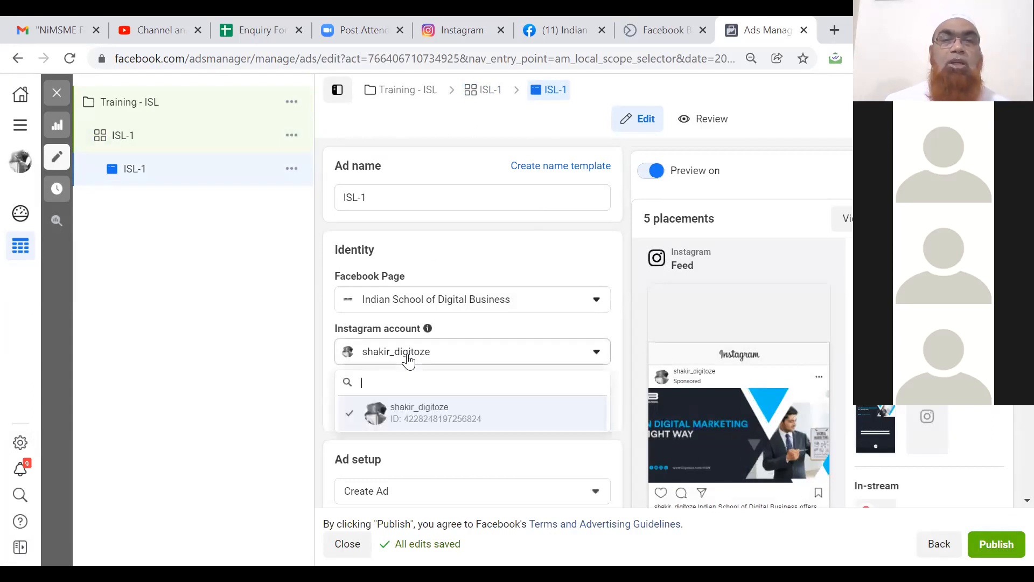
left_click(418, 416)
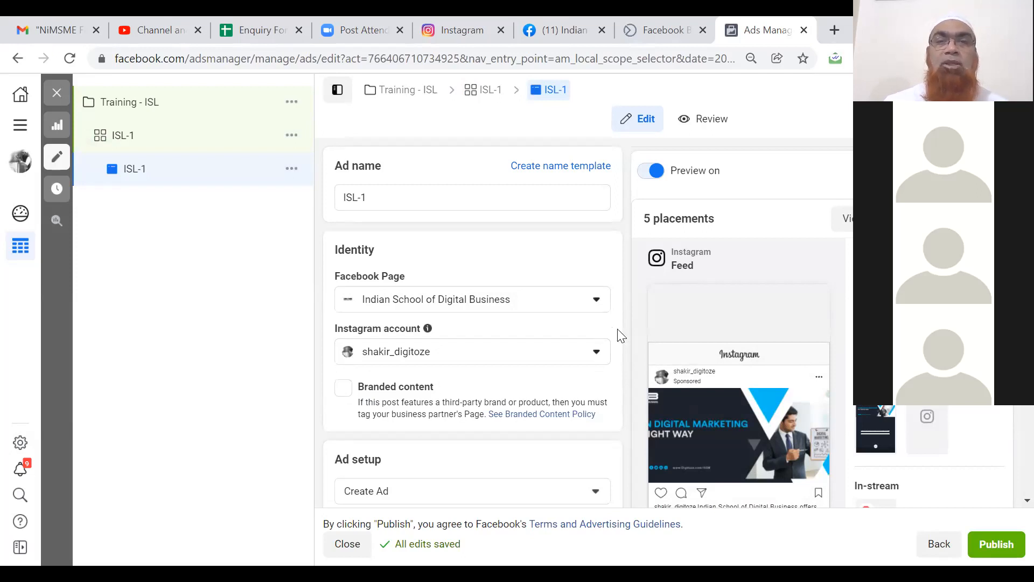
scroll(625, 334, "down", 5)
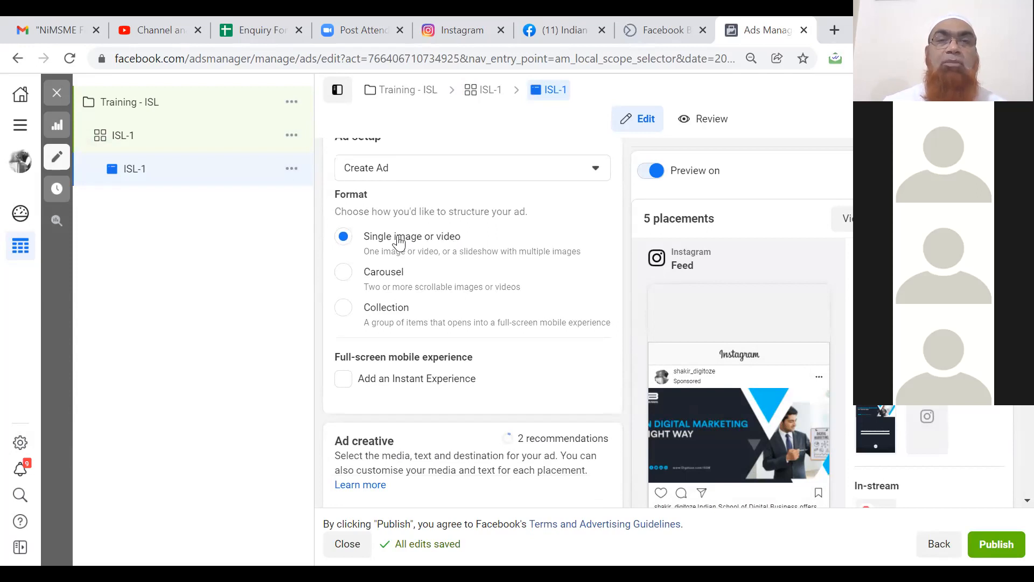
left_click(378, 278)
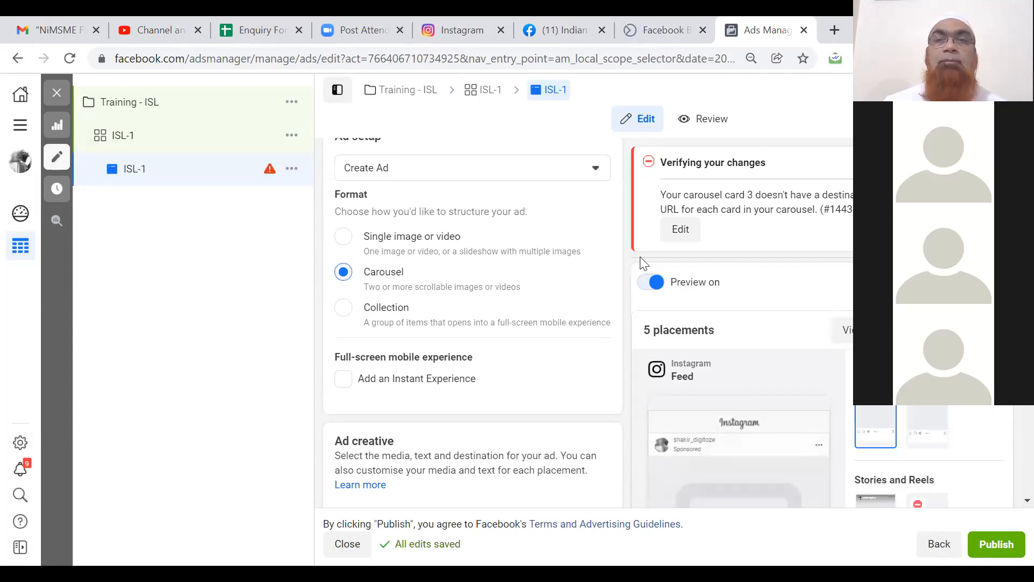
left_click(690, 235)
left_click(450, 172)
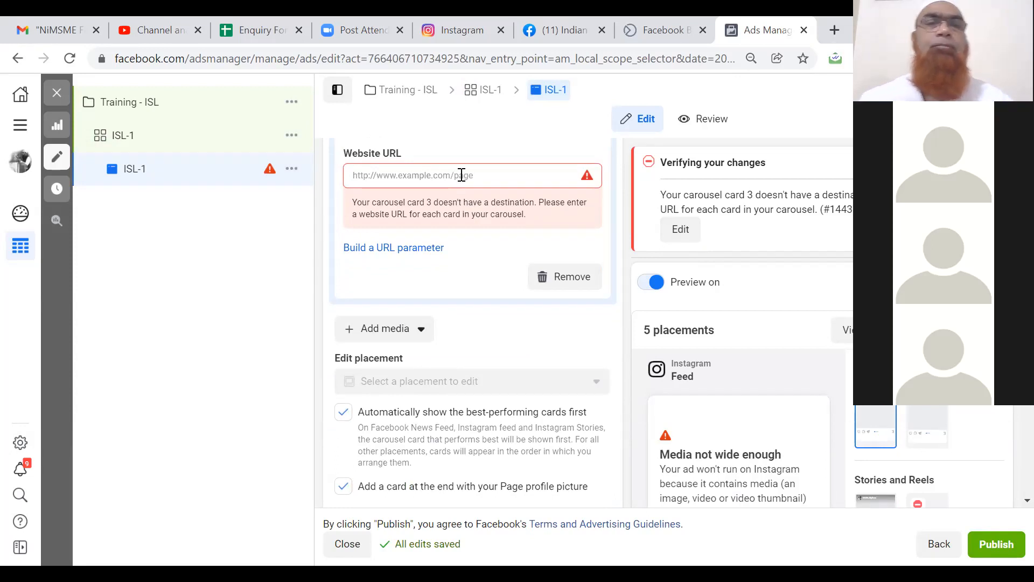
left_click(461, 175)
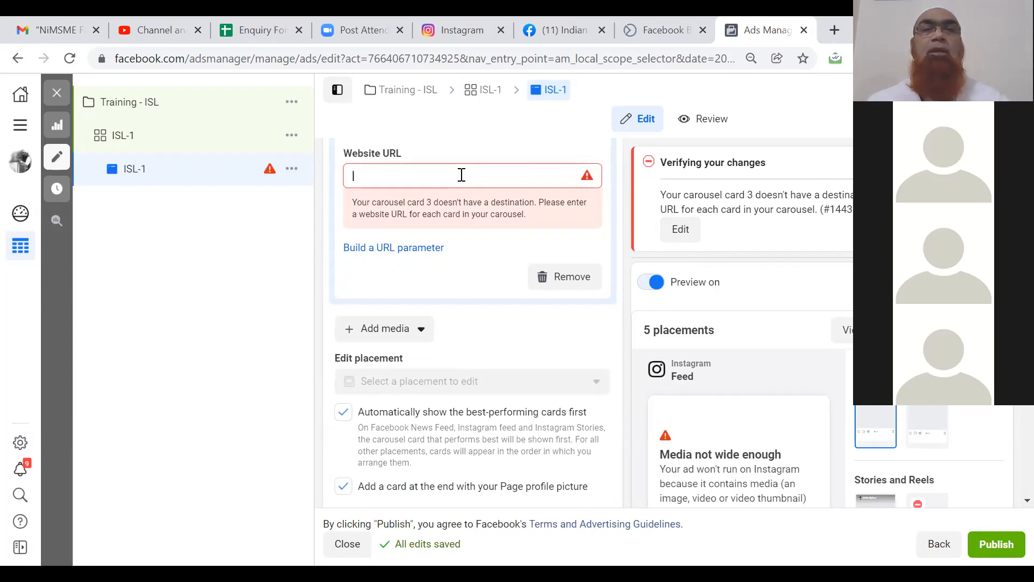
type("w")
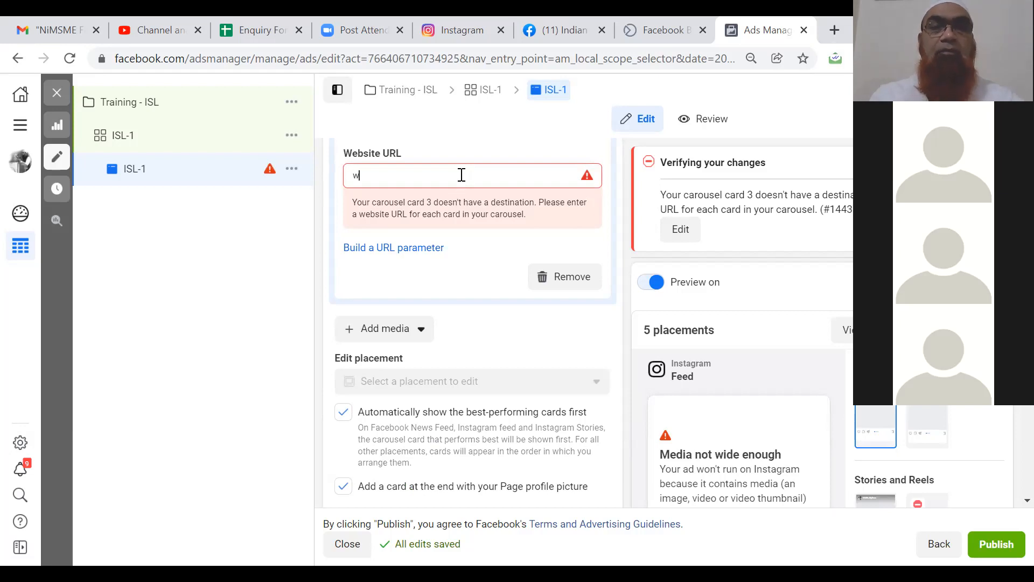
type("ww.dig")
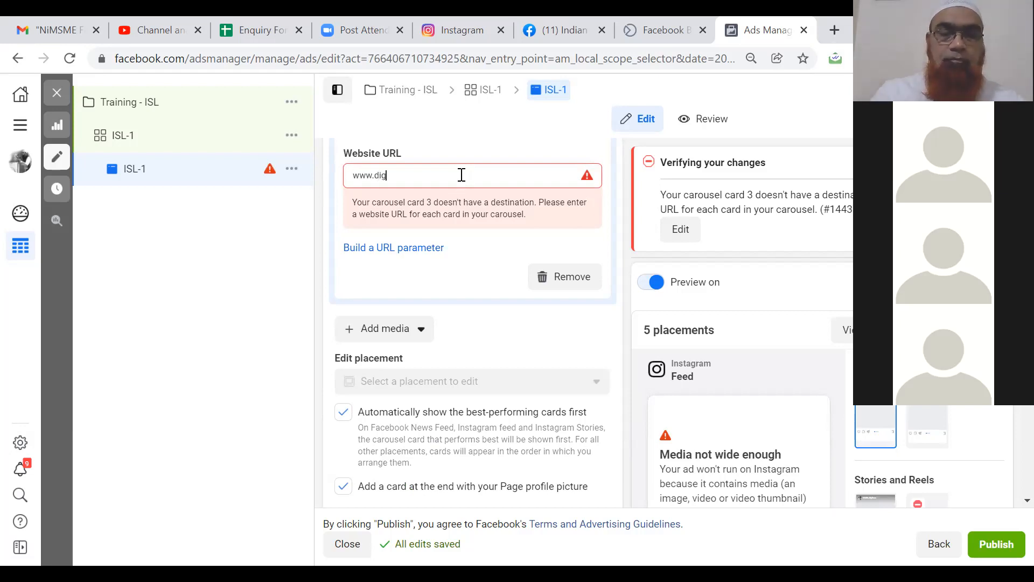
type("itoze.com")
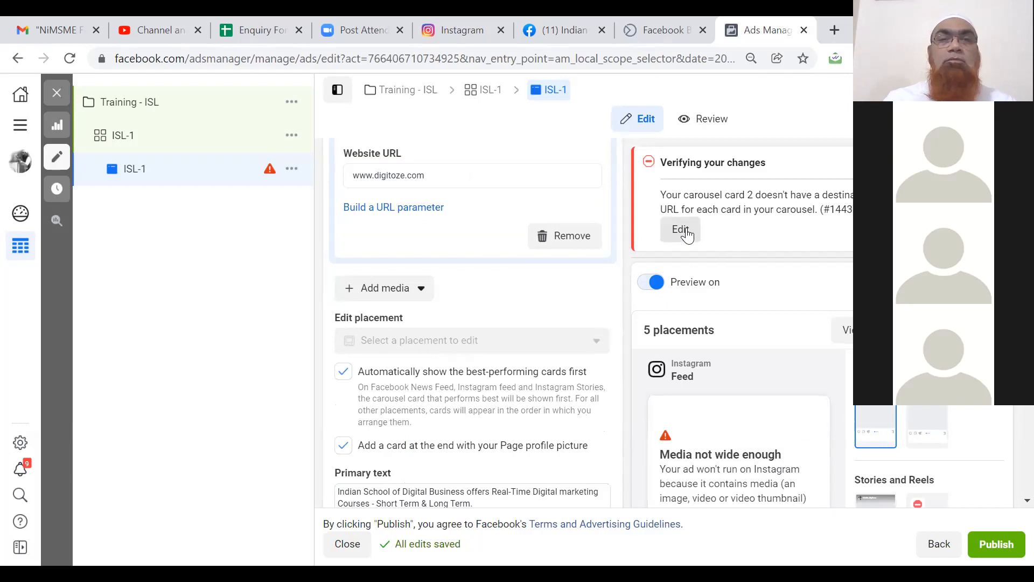
left_click(369, 296)
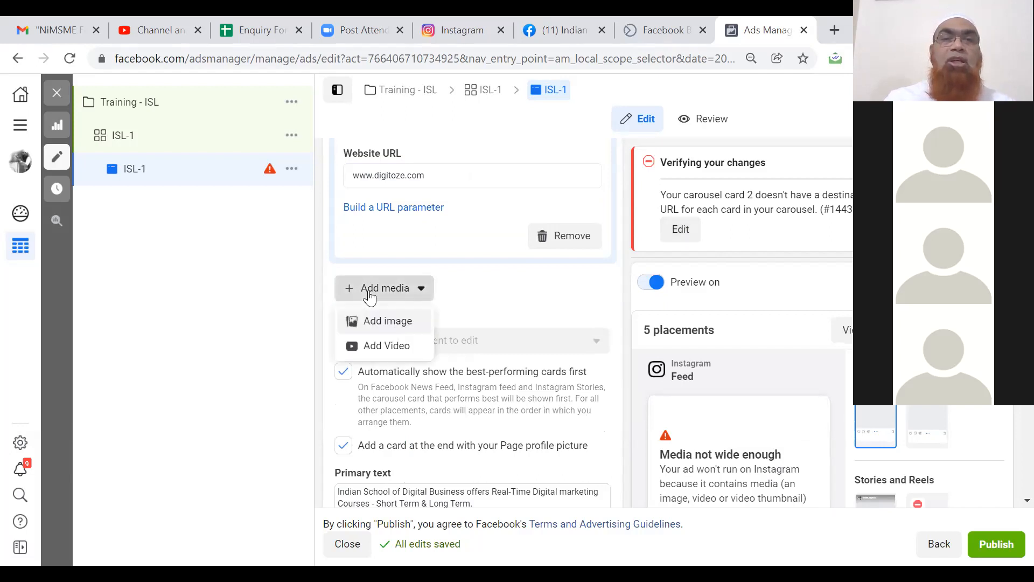
Add a new image card and then a fifth video card to the ISL-1 carousel.
left_click(386, 322)
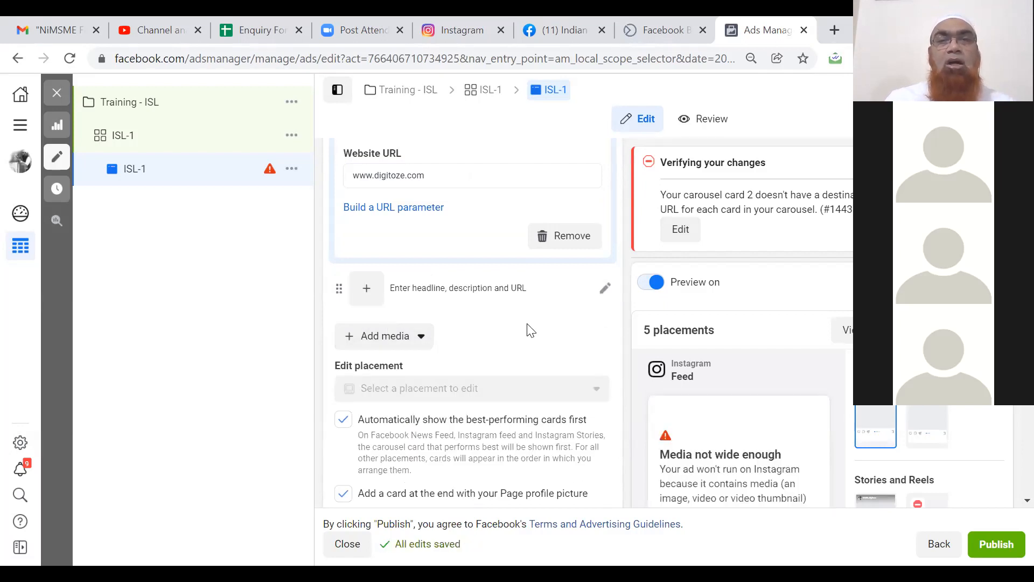
left_click(606, 290)
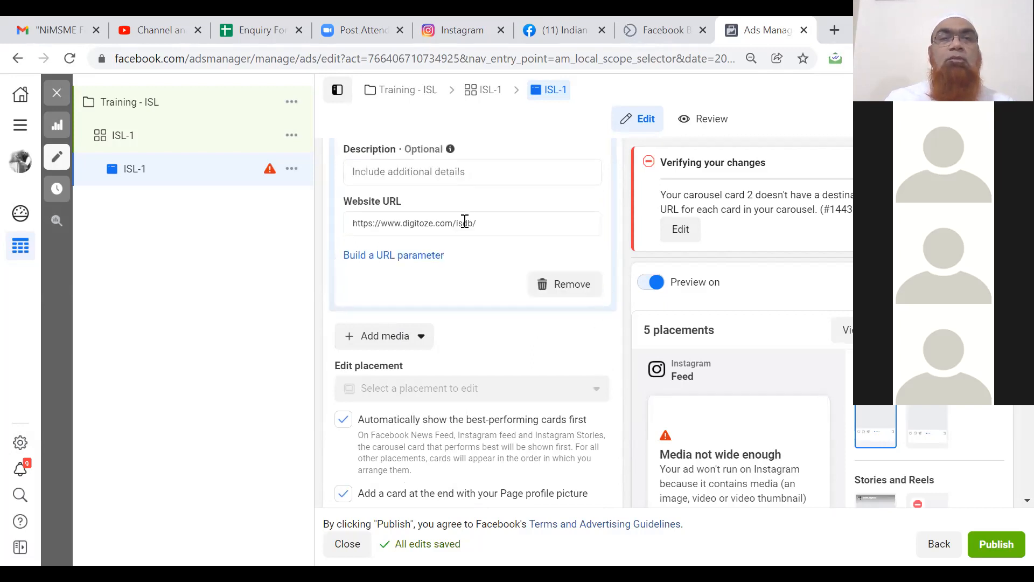
left_click(389, 347)
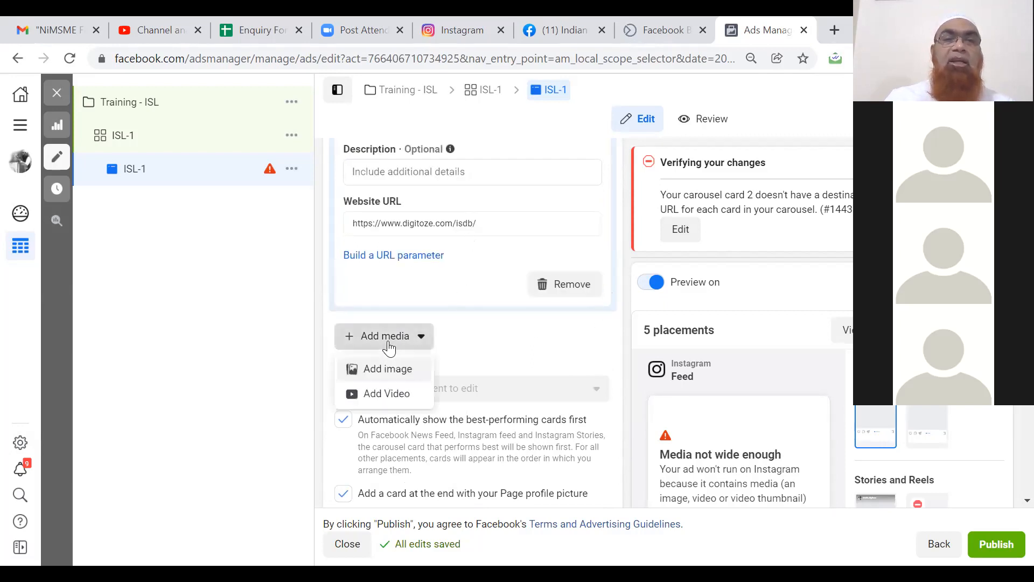
left_click(386, 398)
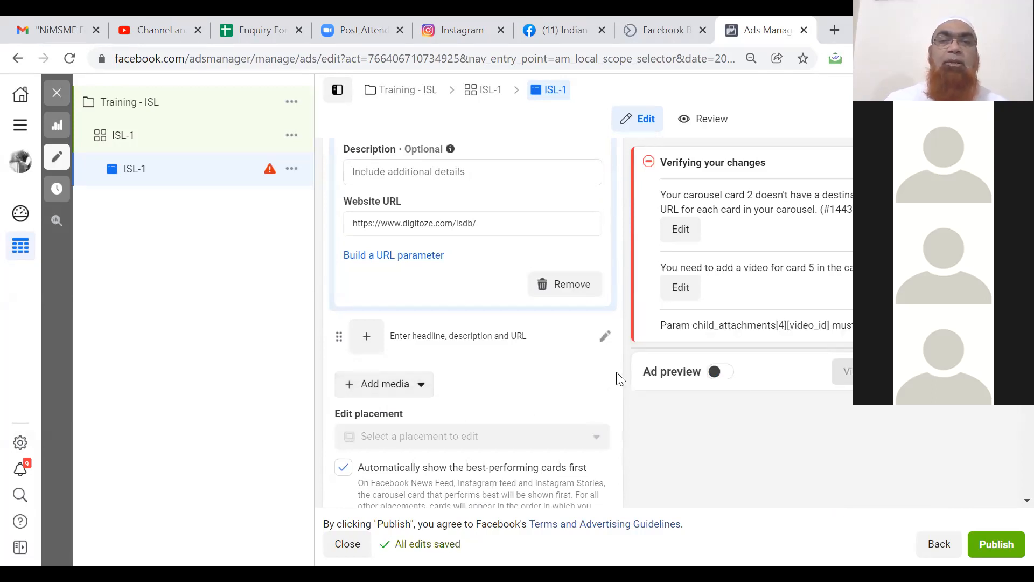
scroll(619, 378, "down", 5)
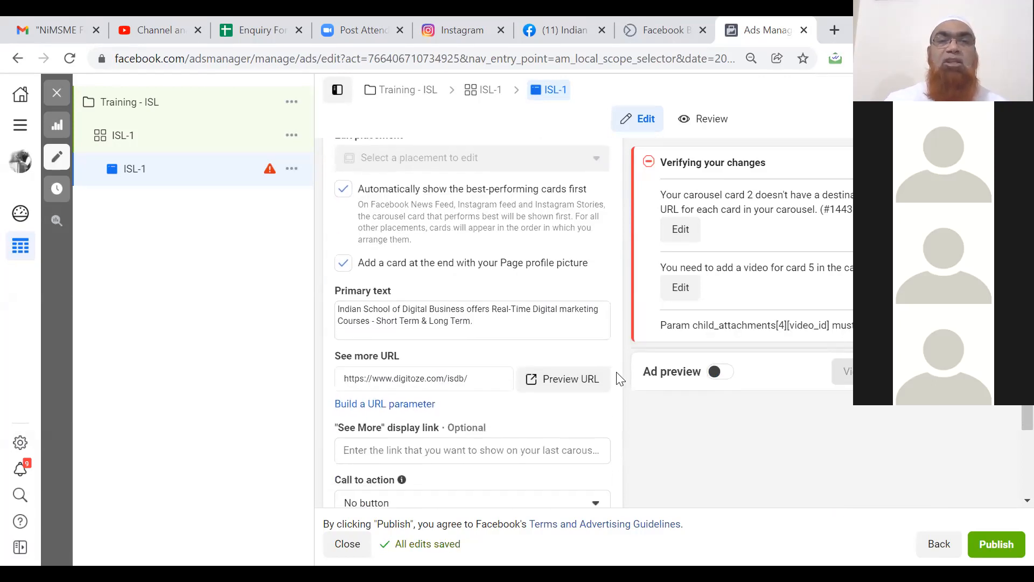
scroll(618, 379, "down", 2)
scroll(619, 379, "down", 5)
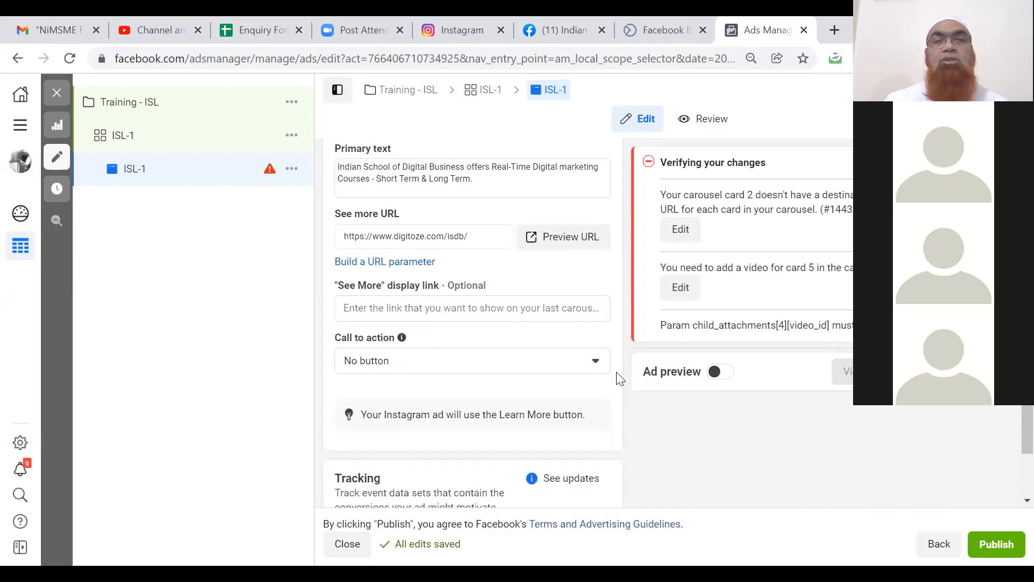
scroll(618, 379, "down", 1)
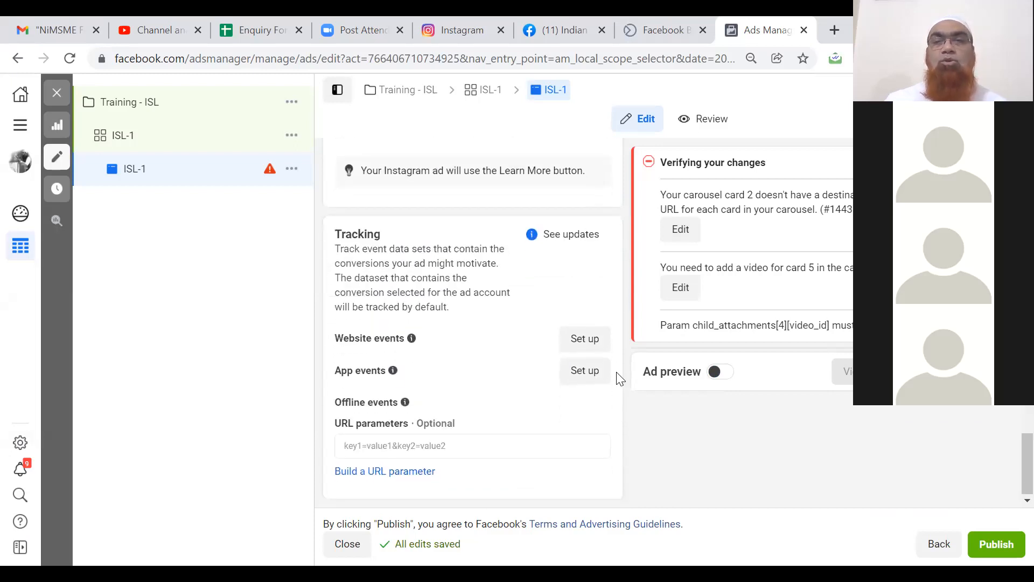
scroll(618, 379, "up", 1)
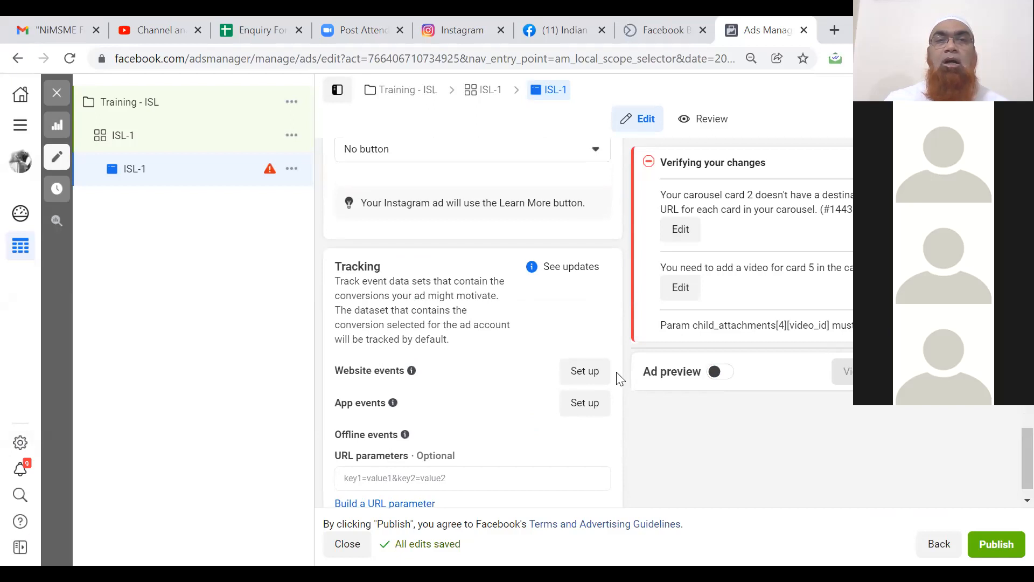
scroll(617, 374, "up", 15)
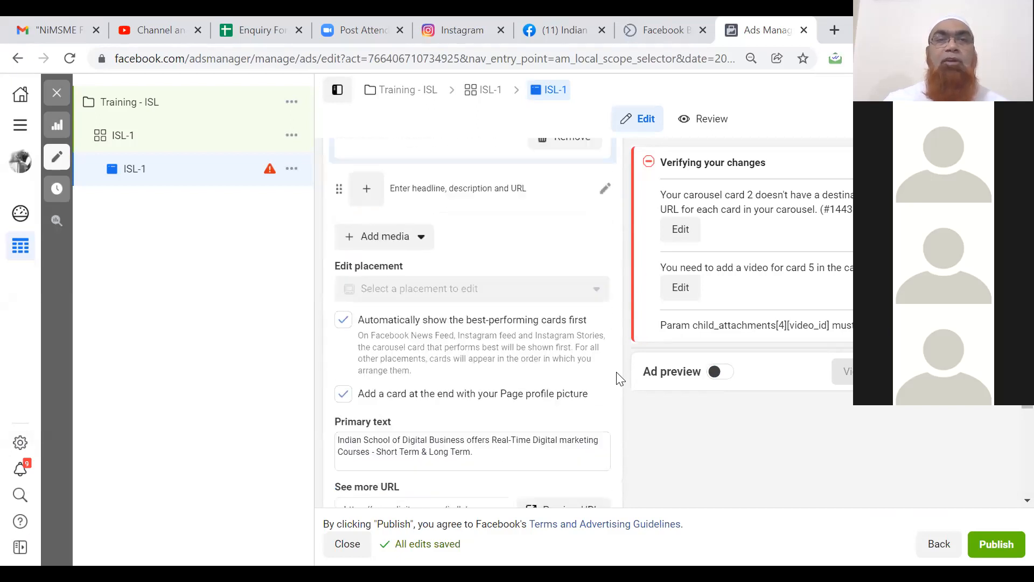
scroll(616, 371, "up", 8)
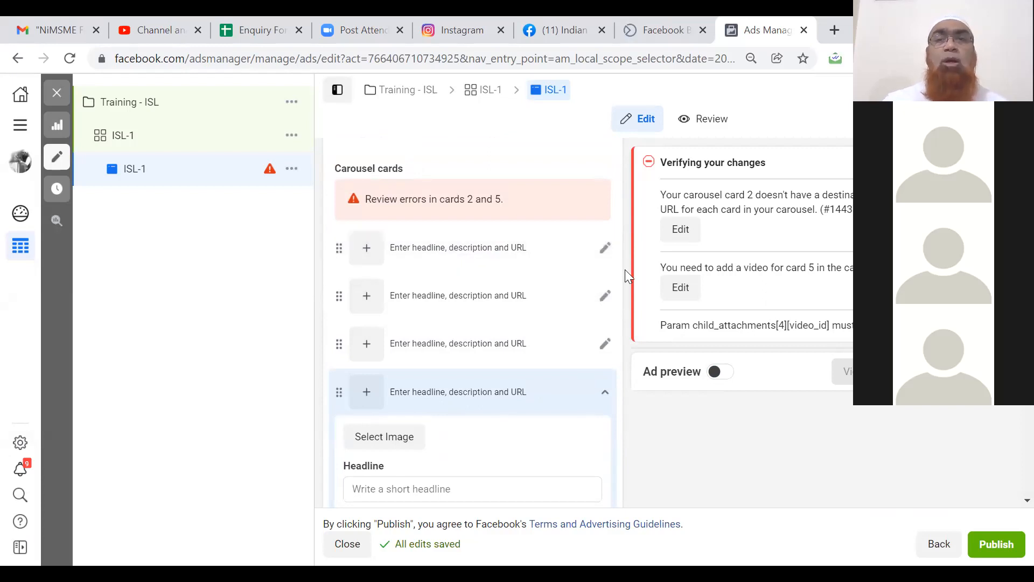
scroll(625, 271, "up", 5)
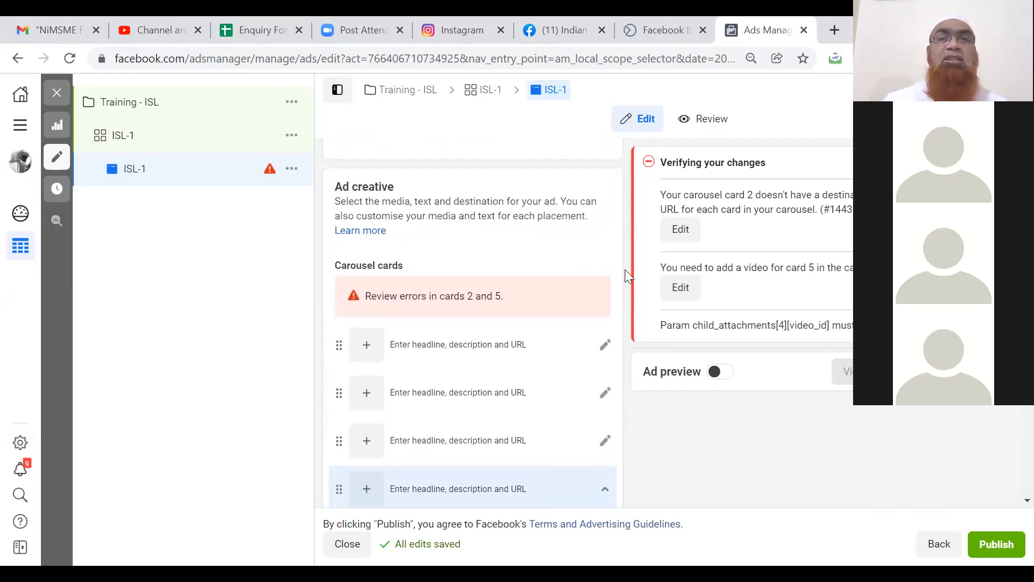
scroll(625, 269, "up", 4)
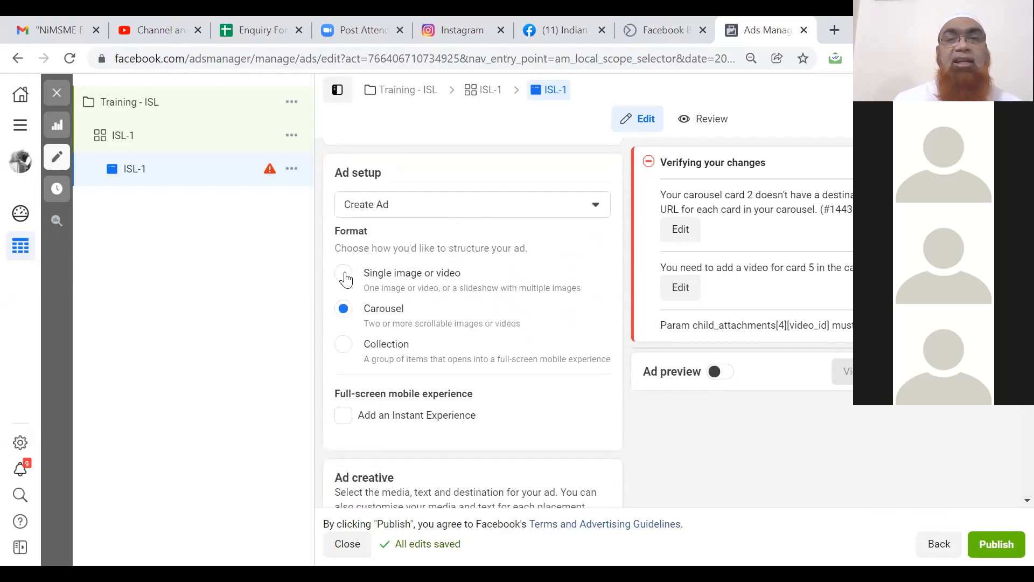
scroll(345, 277, "down", 4)
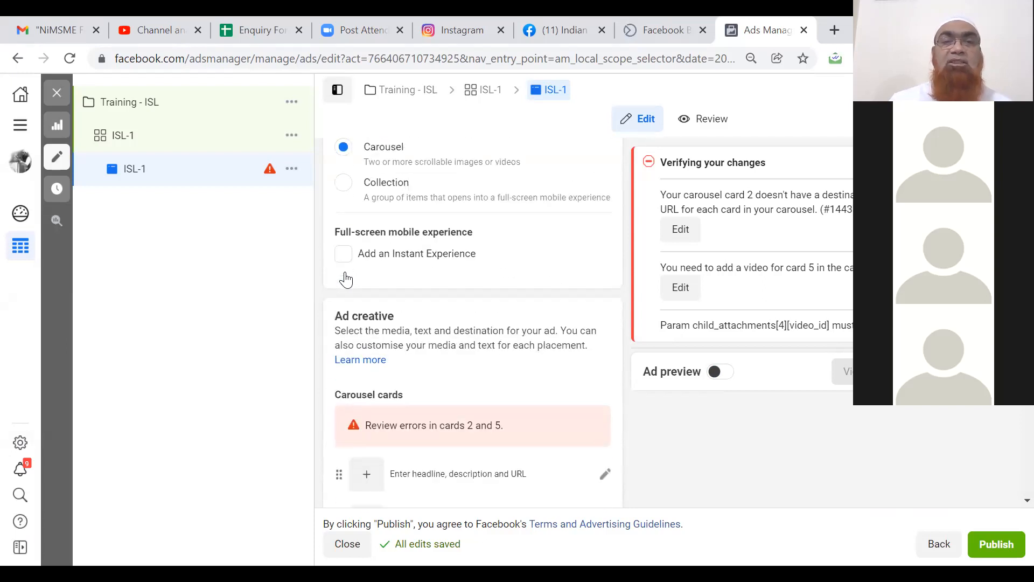
scroll(345, 278, "down", 3)
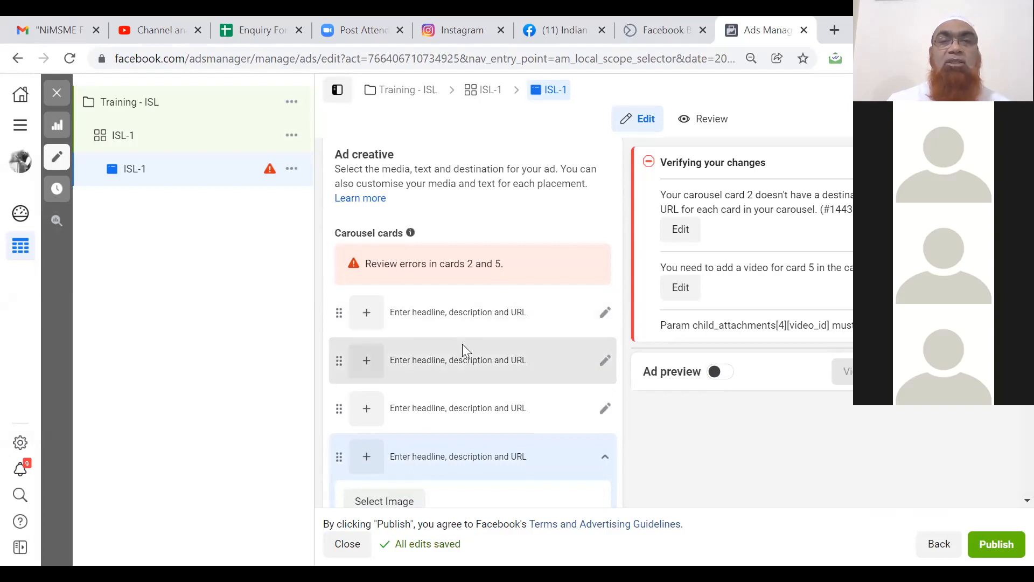
Give the first carousel card the headline 'Learn Digital Marketing'.
left_click(600, 318)
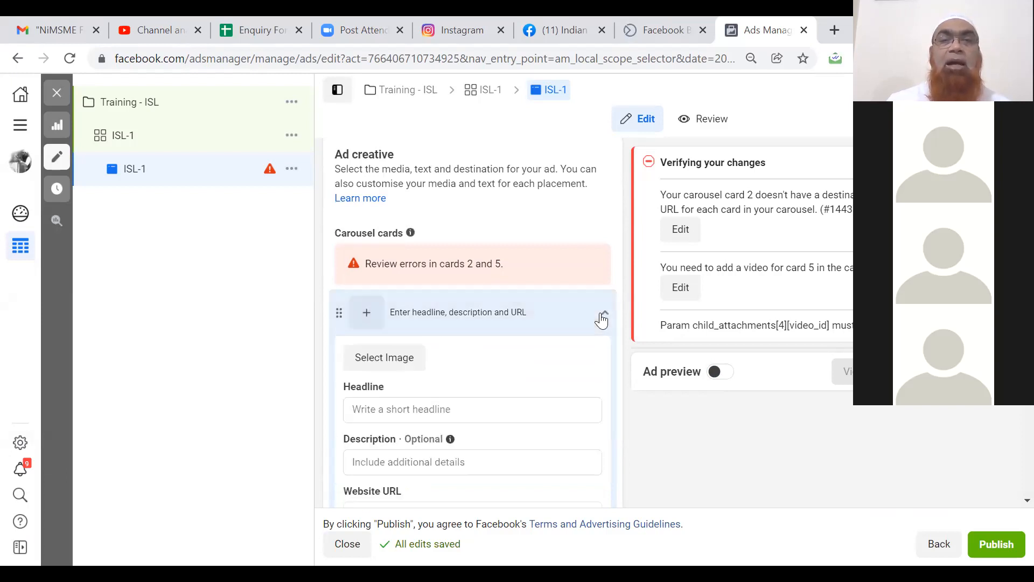
left_click(411, 407)
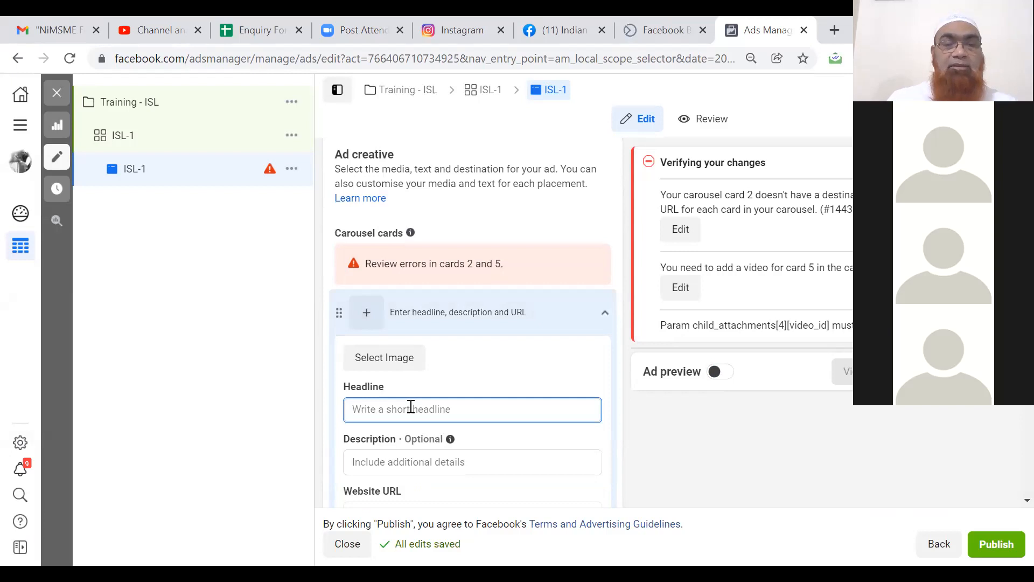
type("Learn Digital Marketing")
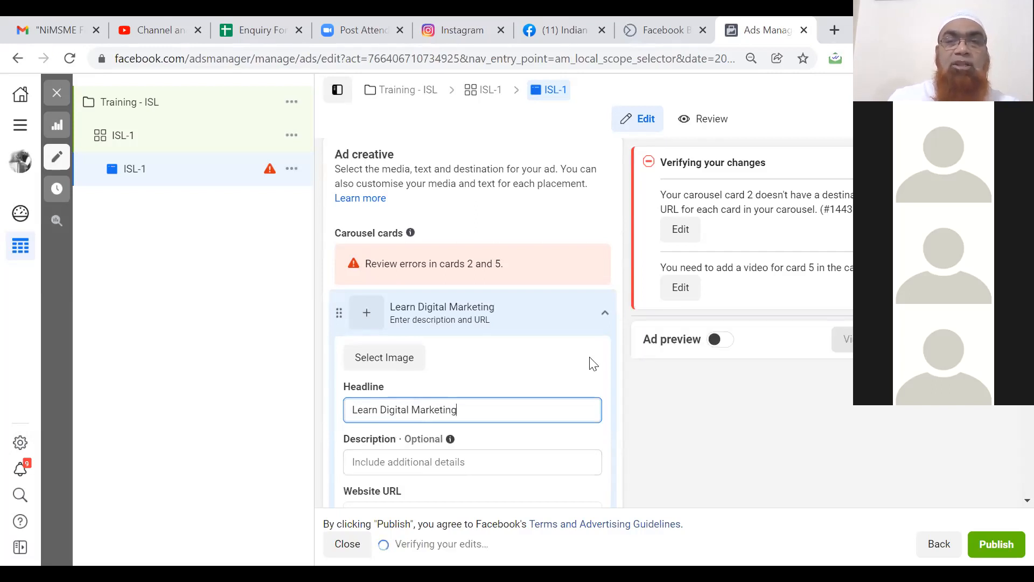
left_click(616, 369)
scroll(616, 369, "down", 3)
scroll(616, 370, "down", 5)
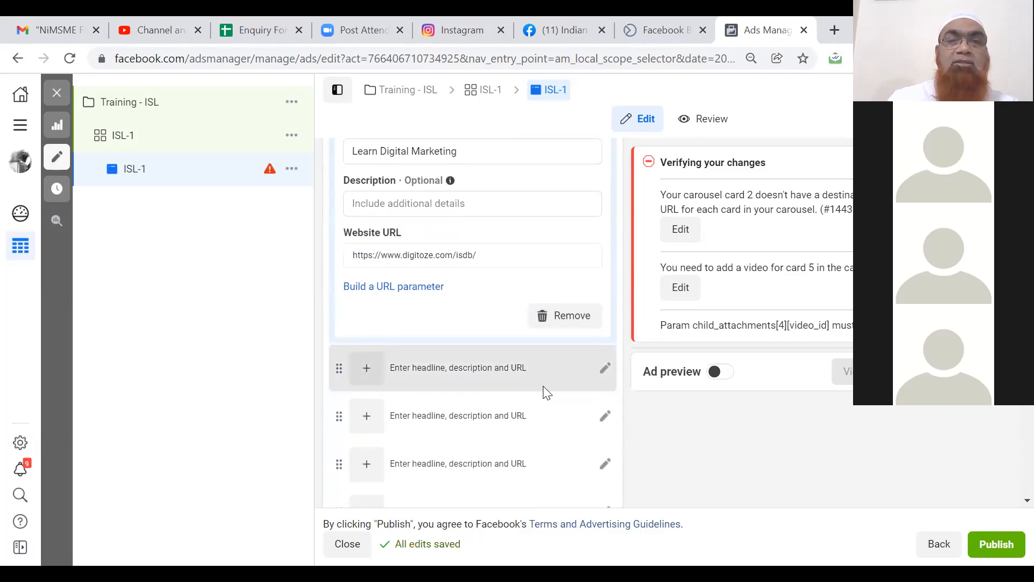
left_click(602, 377)
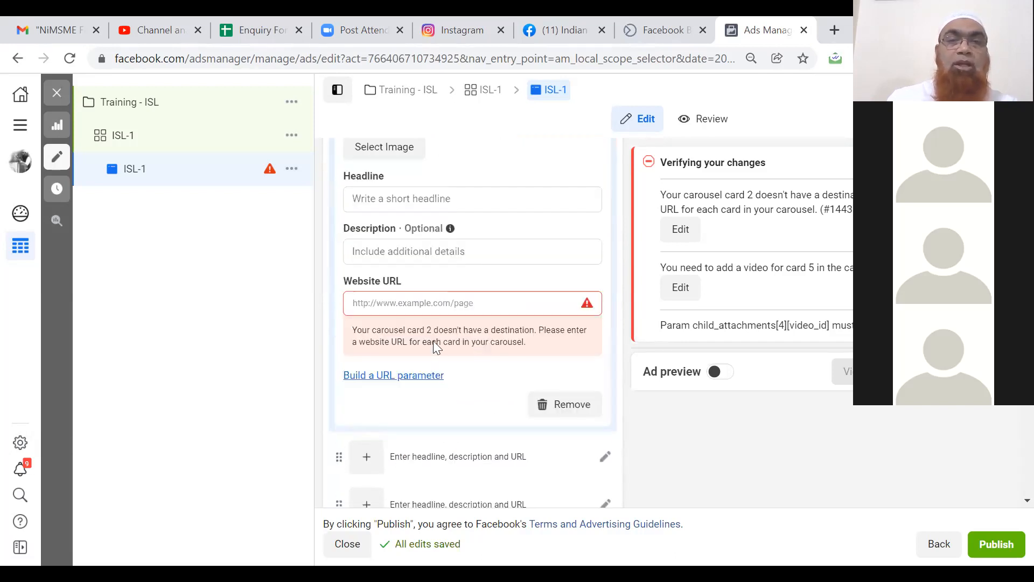
left_click(423, 305)
type("www.di")
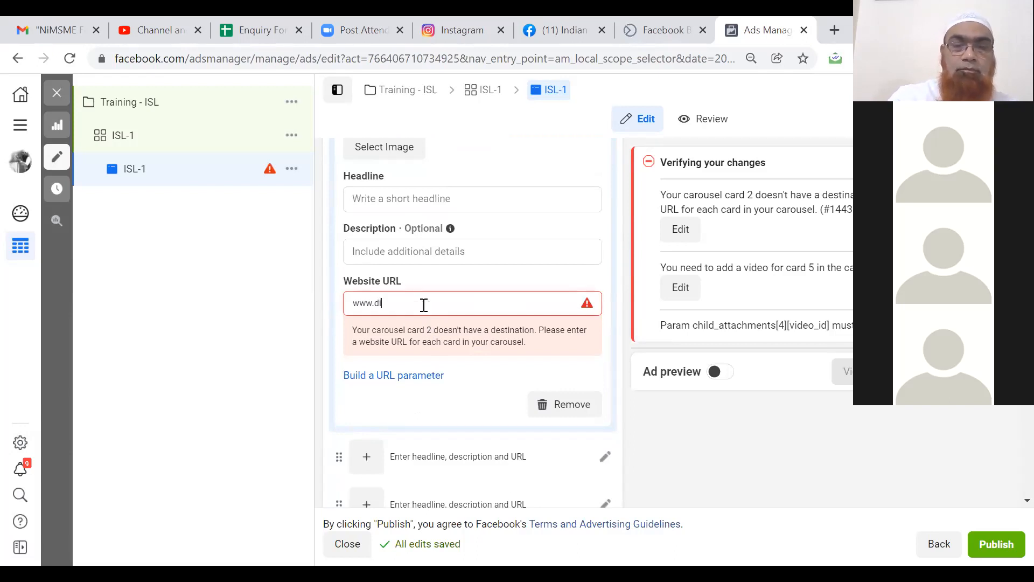
type("gitoze.com")
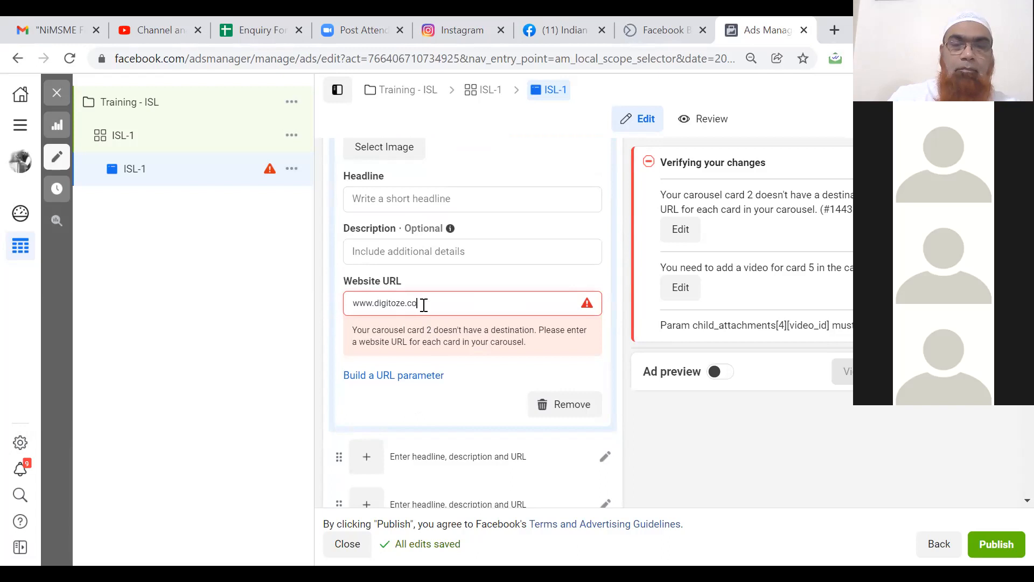
left_click(277, 358)
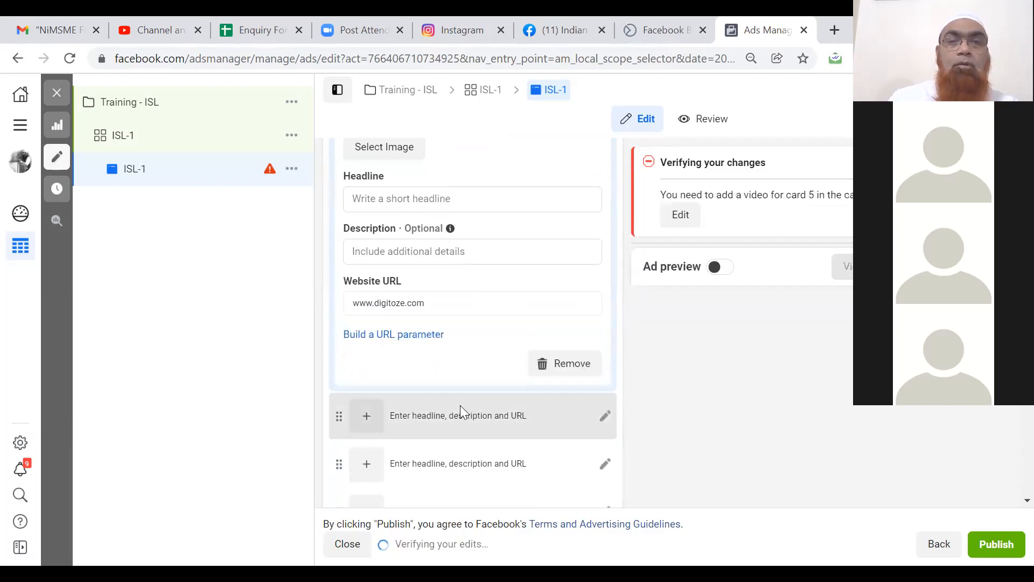
Enter 'Learn Social Media' as the third carousel card's headline.
left_click(605, 418)
left_click(397, 247)
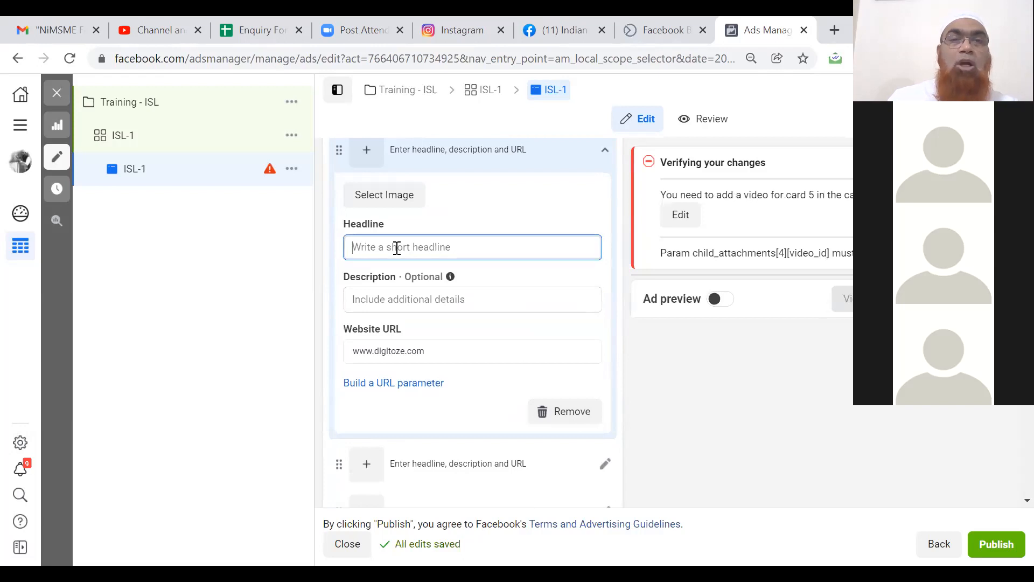
type("Lear")
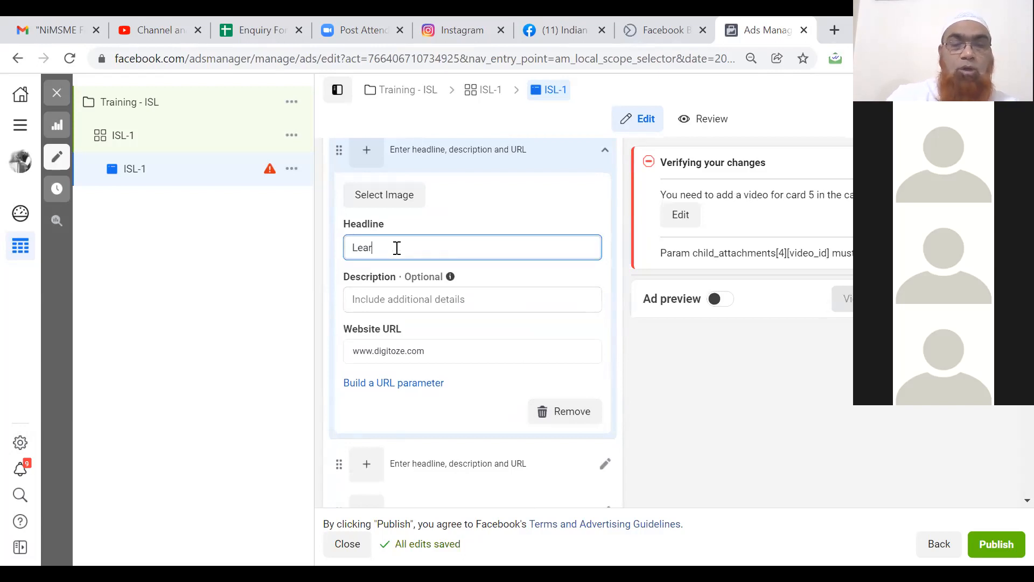
type("n Social Media")
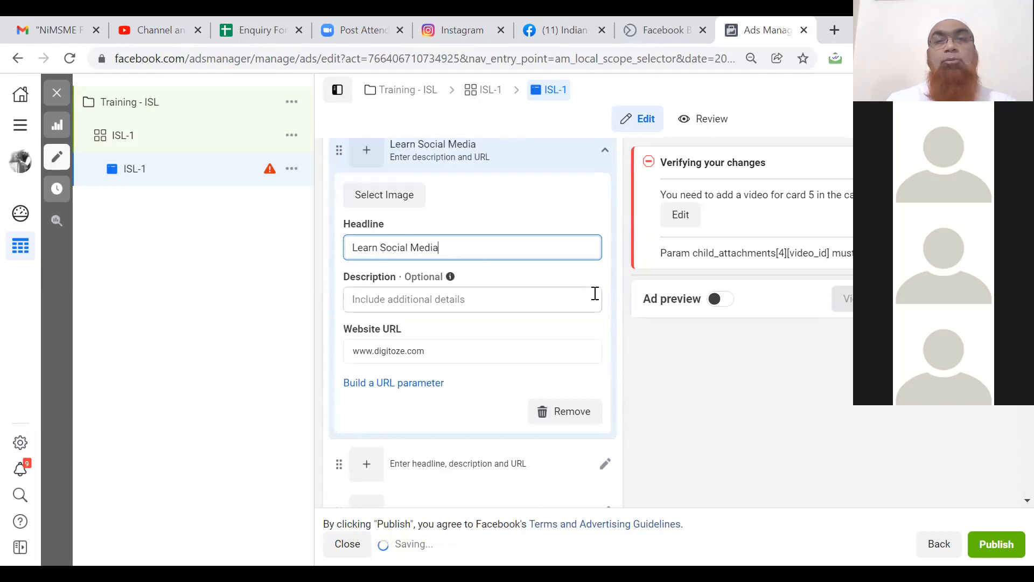
left_click(622, 305)
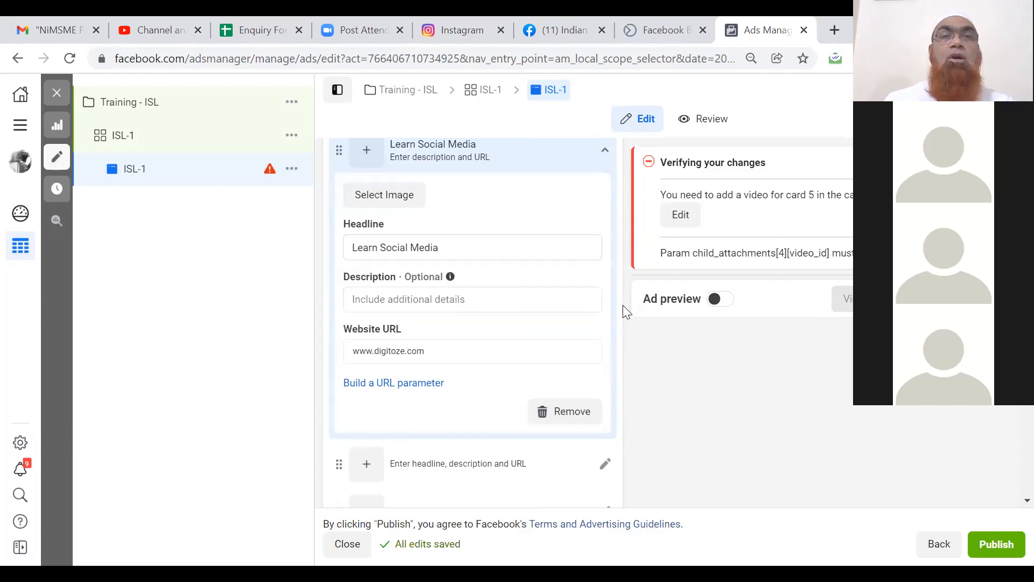
scroll(616, 279, "up", 2)
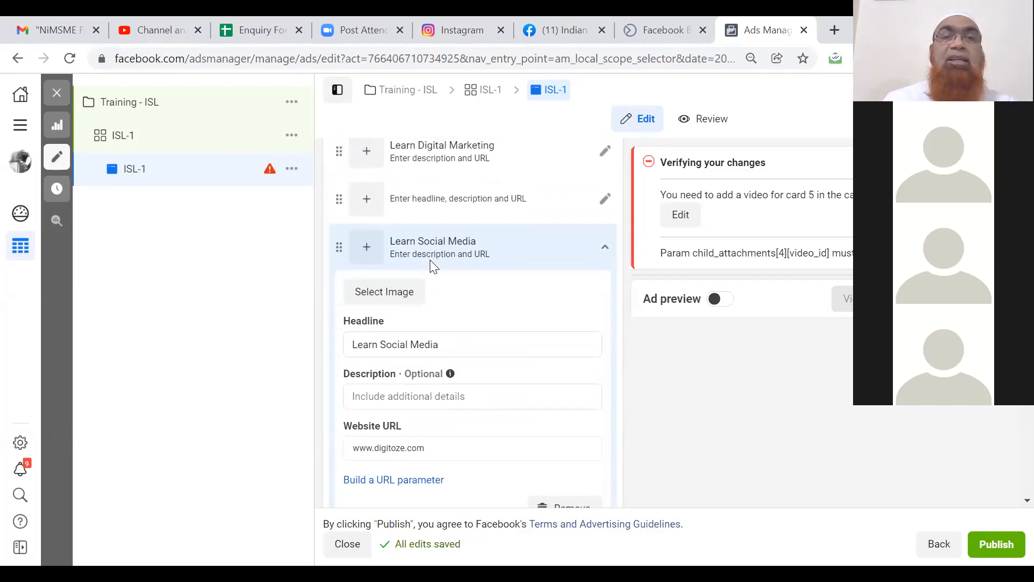
Pick Learn Lead Generation.jpg in Select images as the third card's image.
left_click(376, 298)
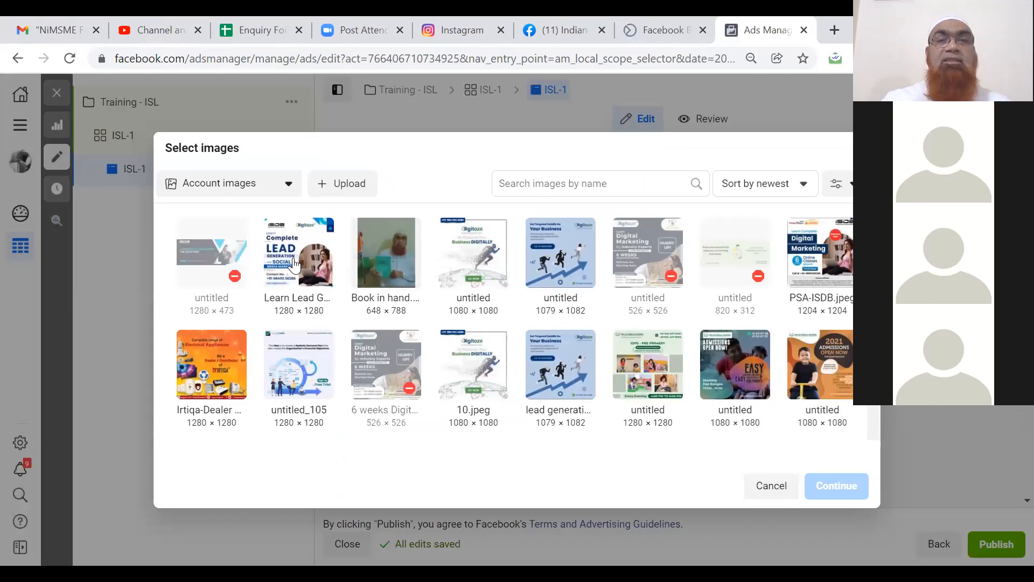
left_click(294, 264)
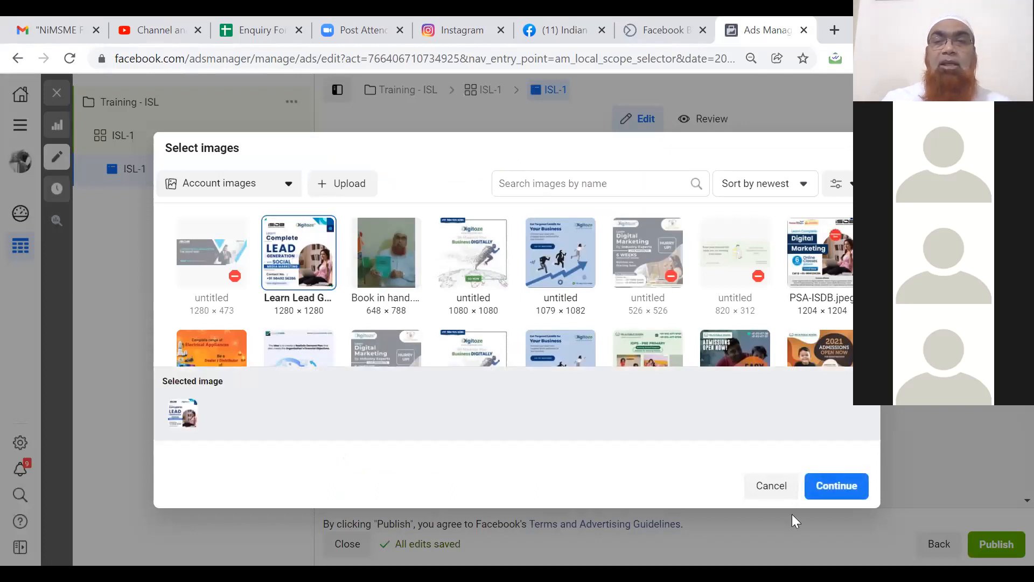
left_click(817, 488)
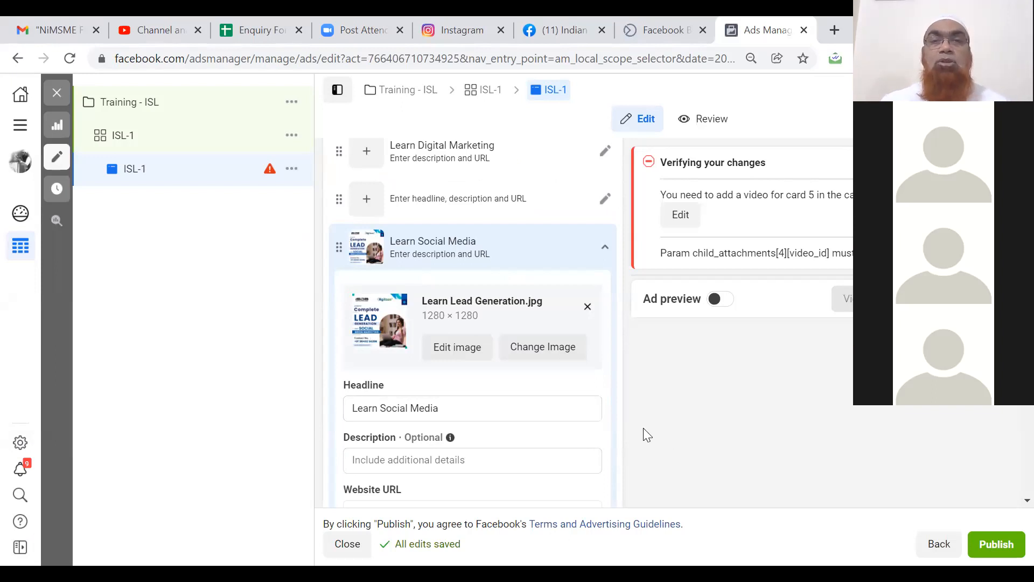
scroll(633, 427, "down", 4)
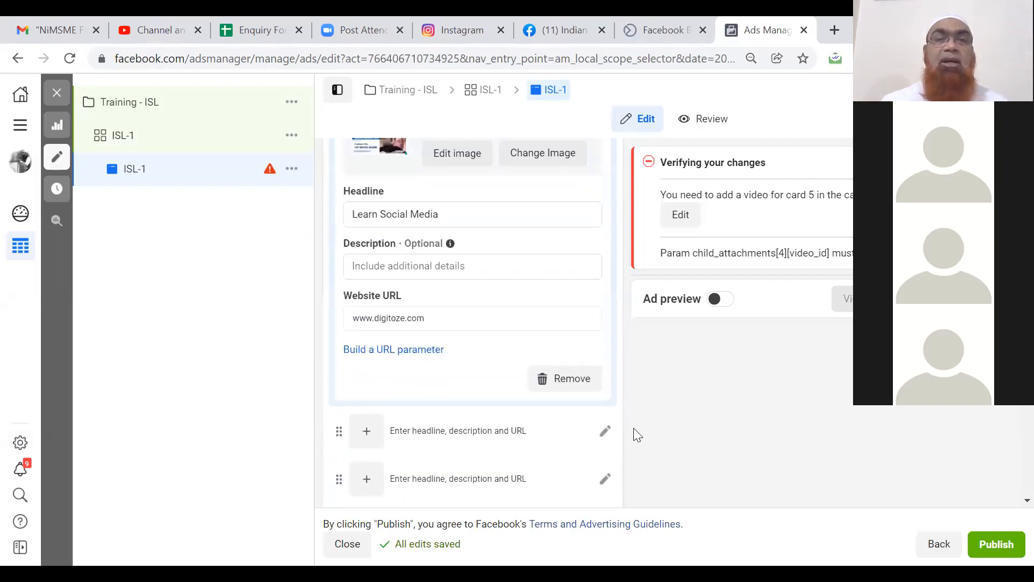
scroll(633, 427, "down", 6)
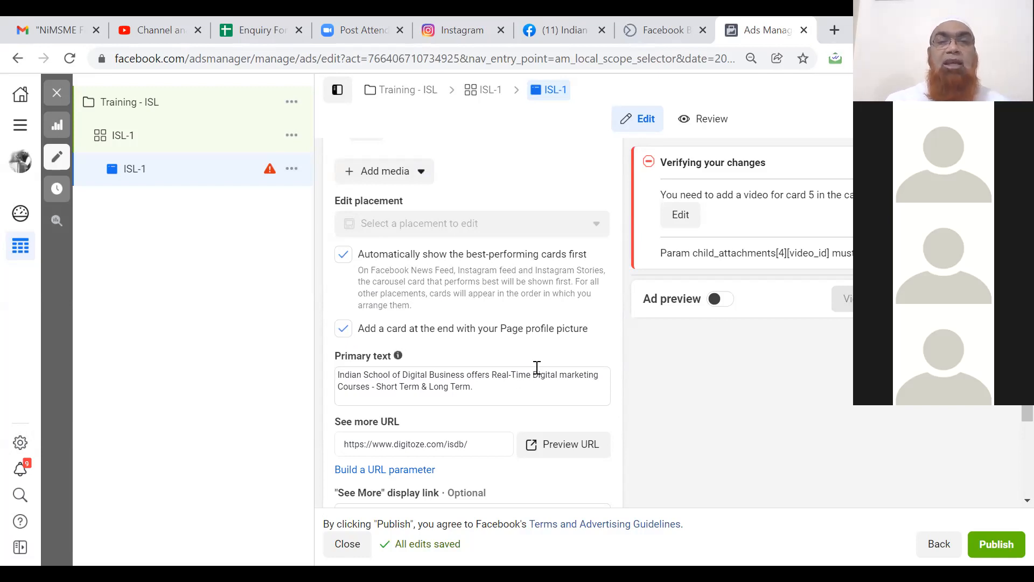
scroll(623, 266, "down", 2)
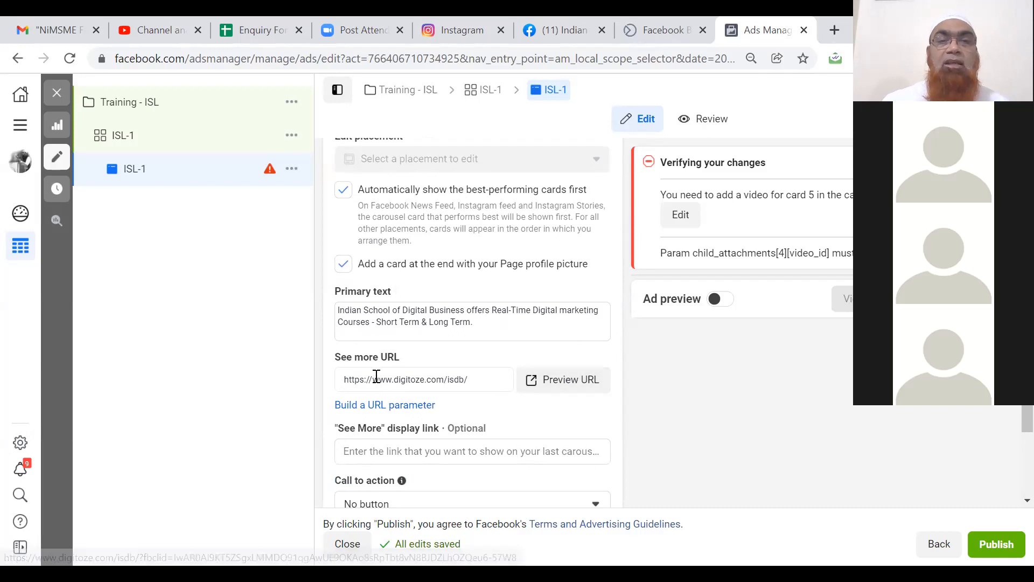
left_click(556, 385)
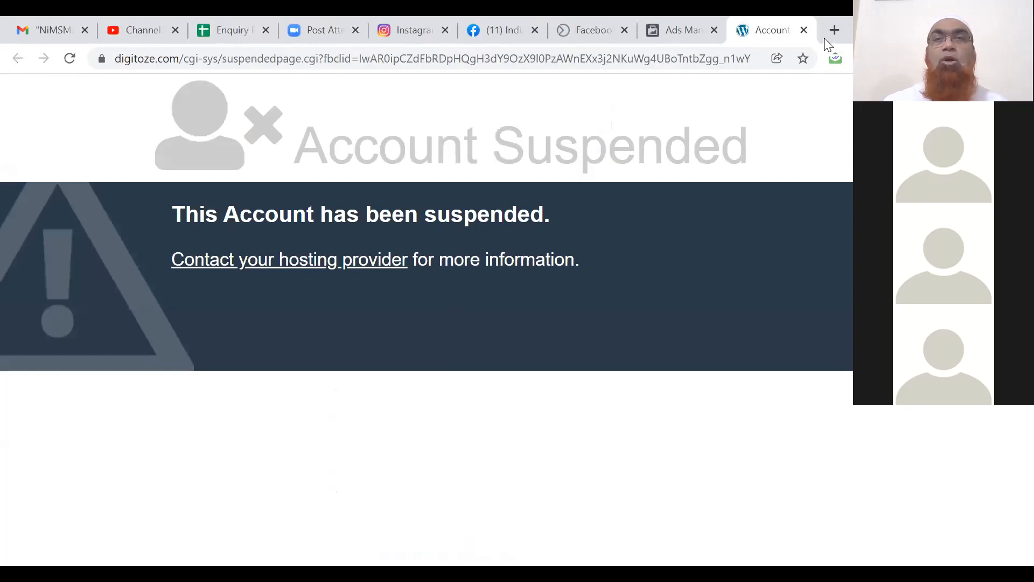
left_click(803, 32)
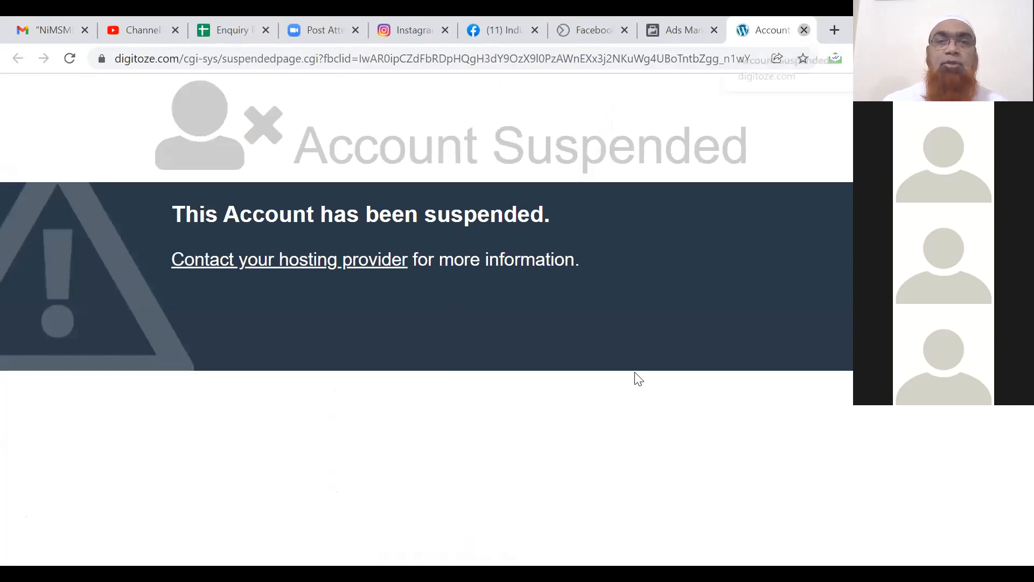
scroll(637, 401, "down", 4)
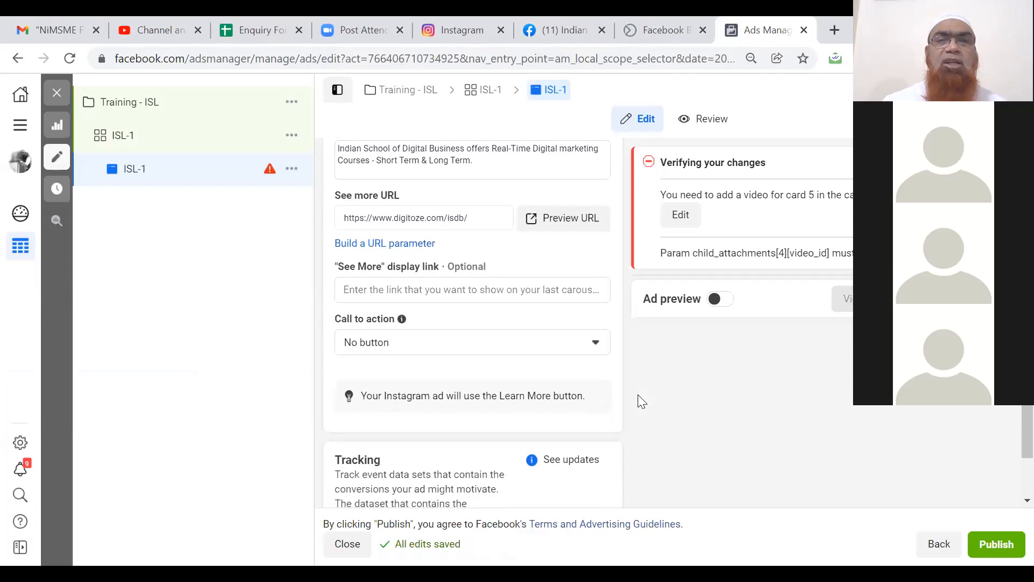
scroll(638, 395, "down", 2)
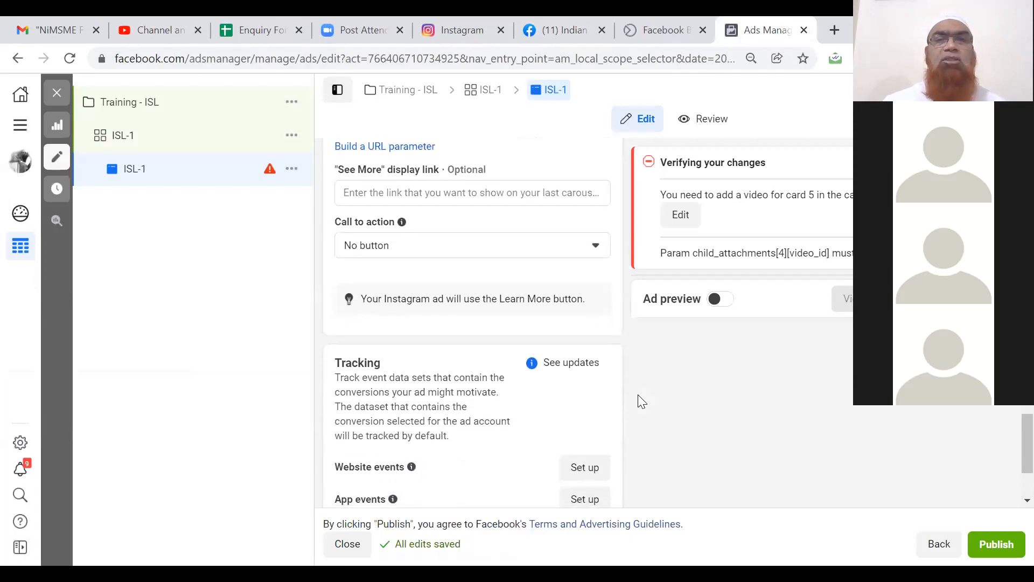
left_click(580, 247)
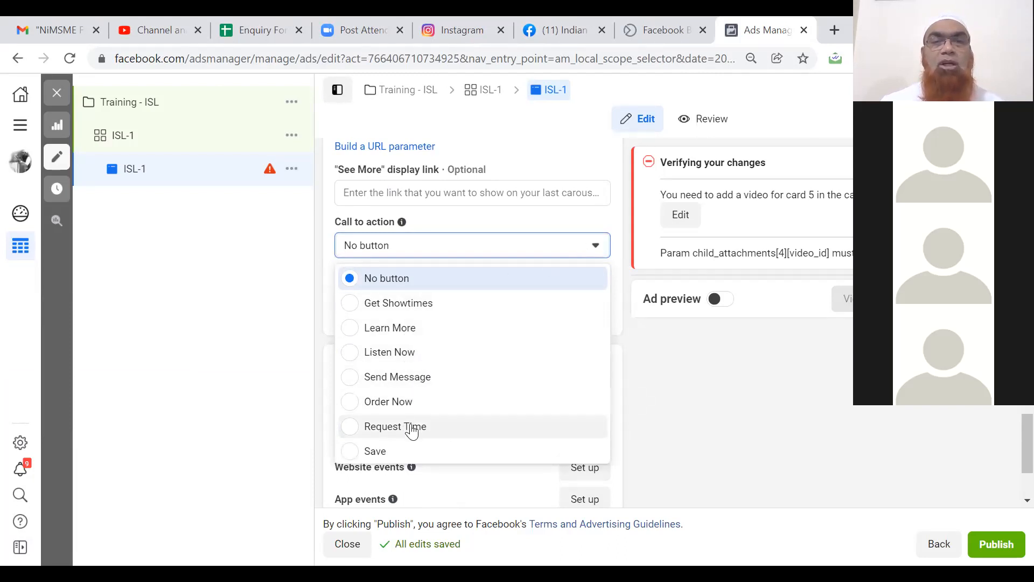
left_click(664, 376)
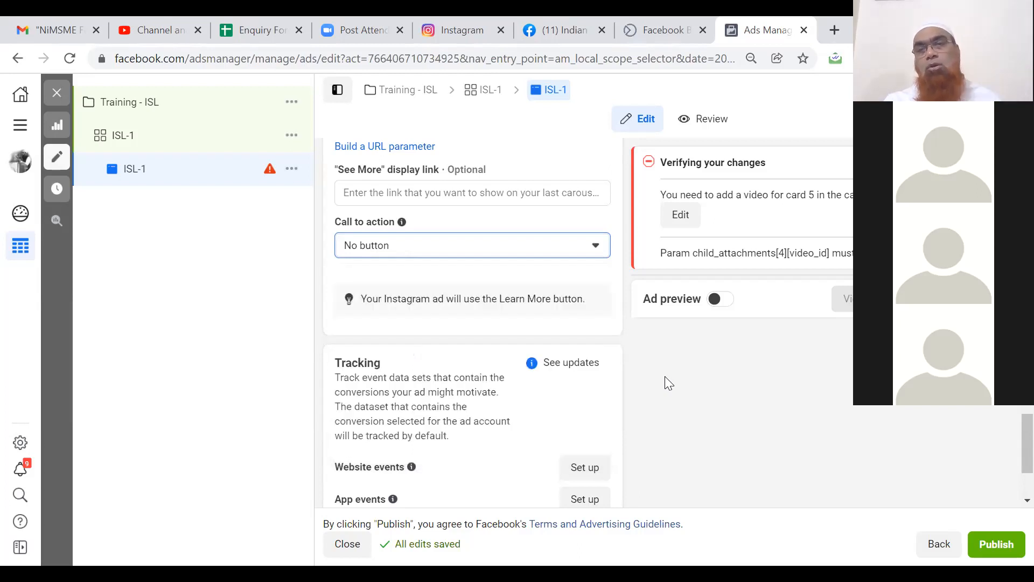